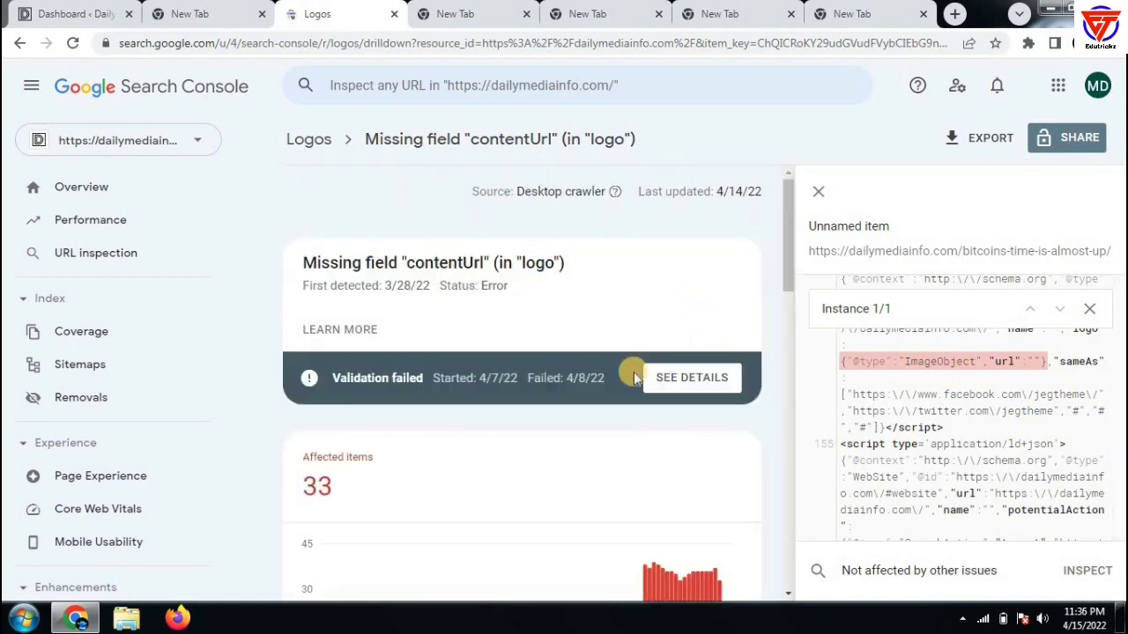
# Review the Missing field "contentUrl" (in "logo") issue report and close the affected item's code details
pyautogui.scroll(-5, 633, 371)
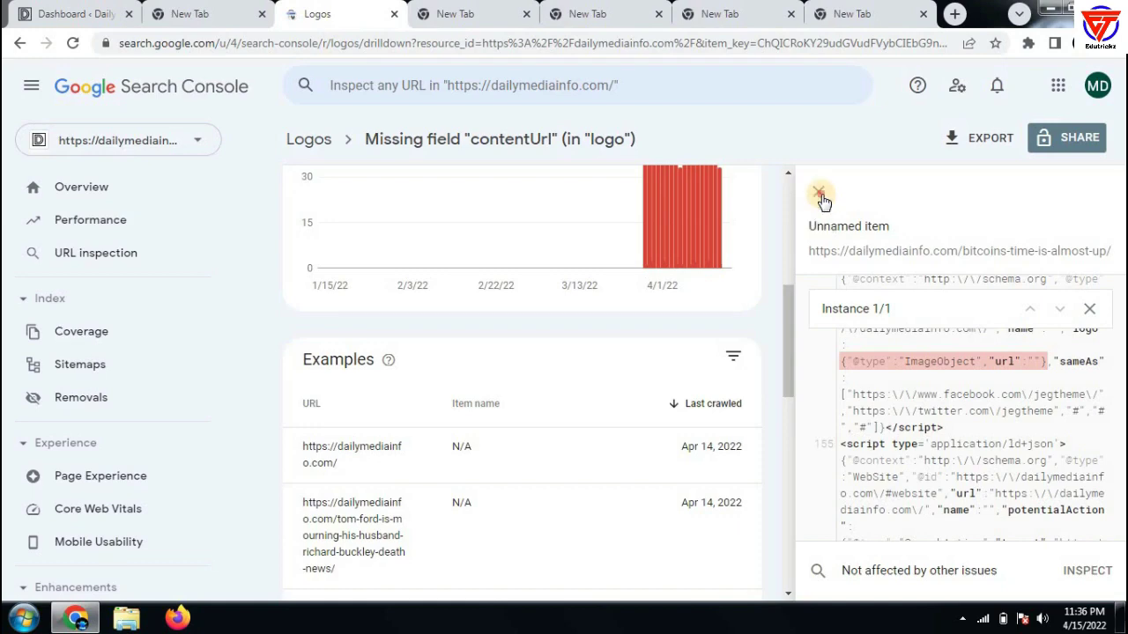
pyautogui.click(820, 195)
pyautogui.scroll(4, 590, 264)
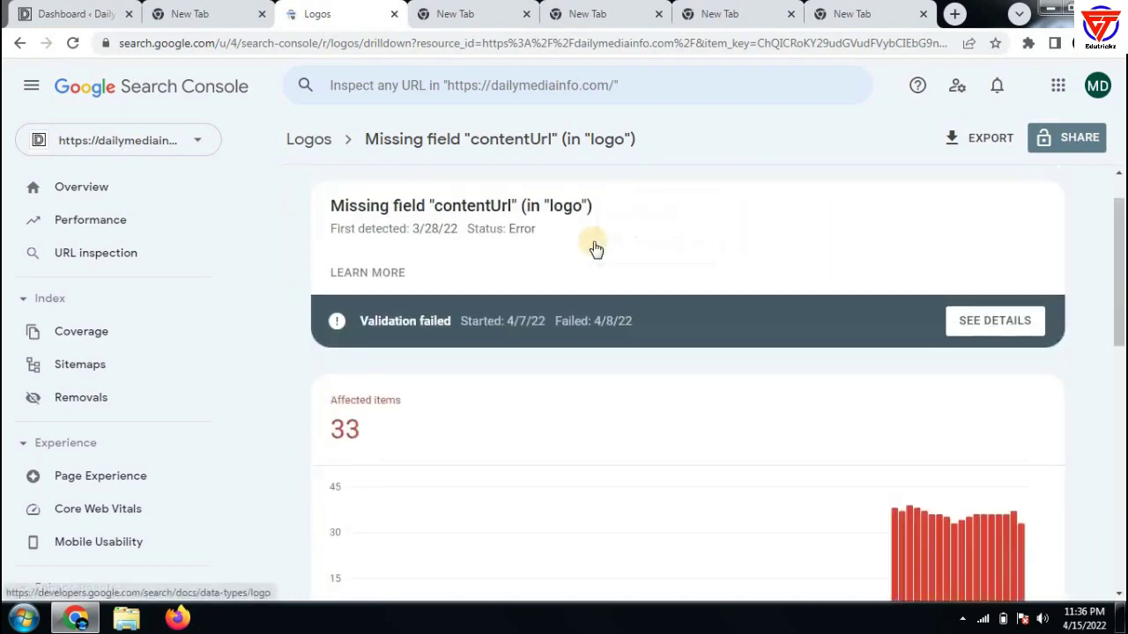
pyautogui.scroll(1, 595, 249)
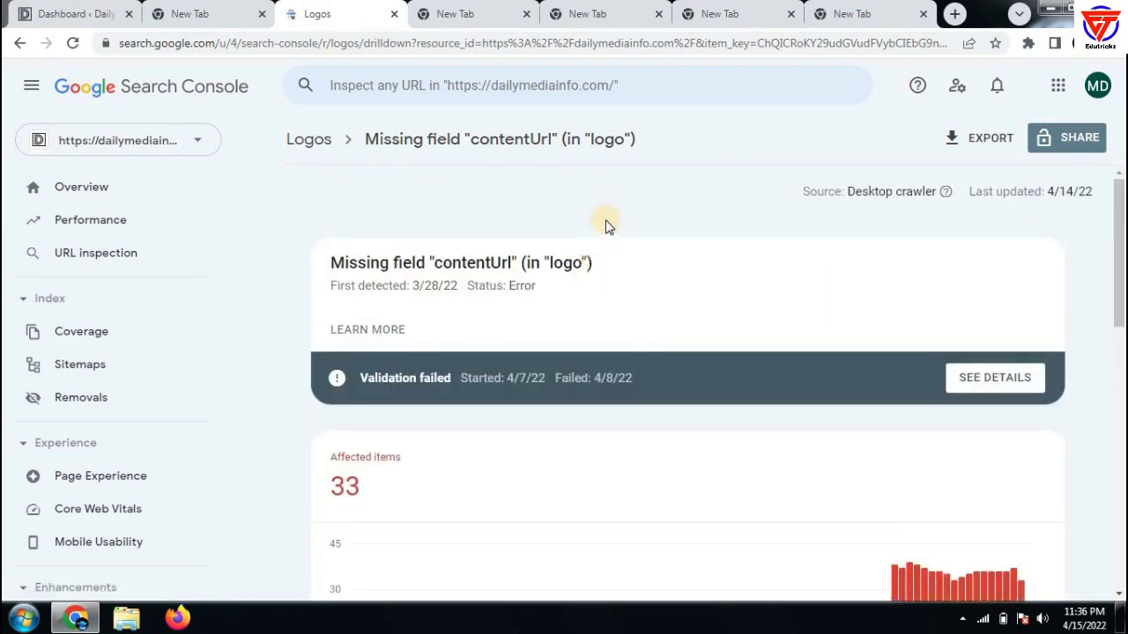
# Switch to the WordPress dashboard and copy the link address of the Daily Media Info site
pyautogui.click(6, 9)
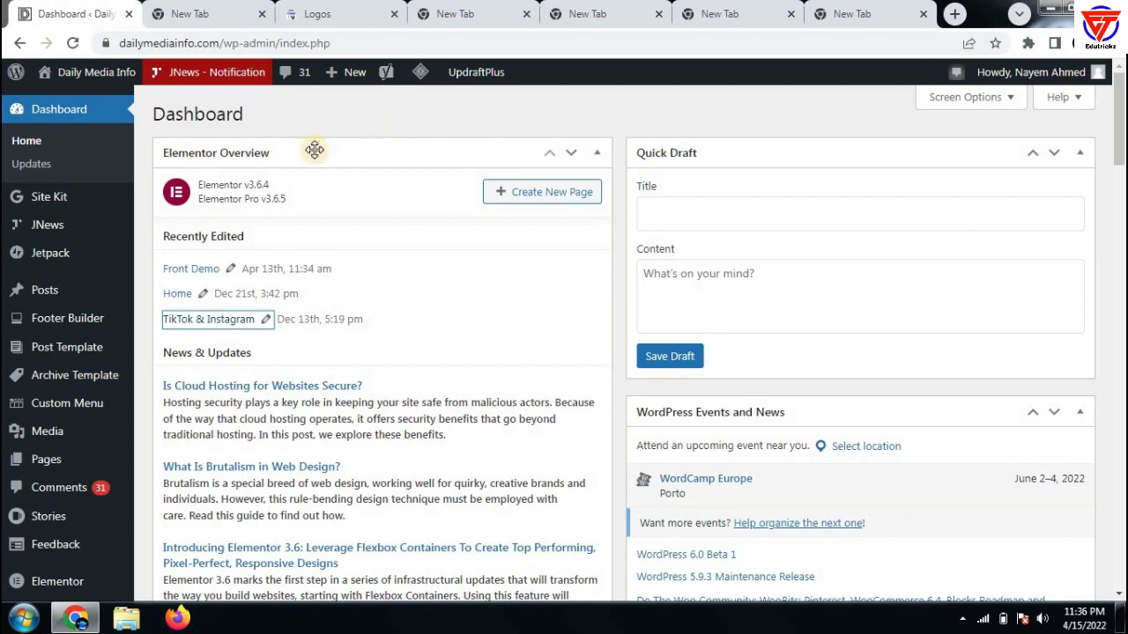
pyautogui.moveTo(88, 260)
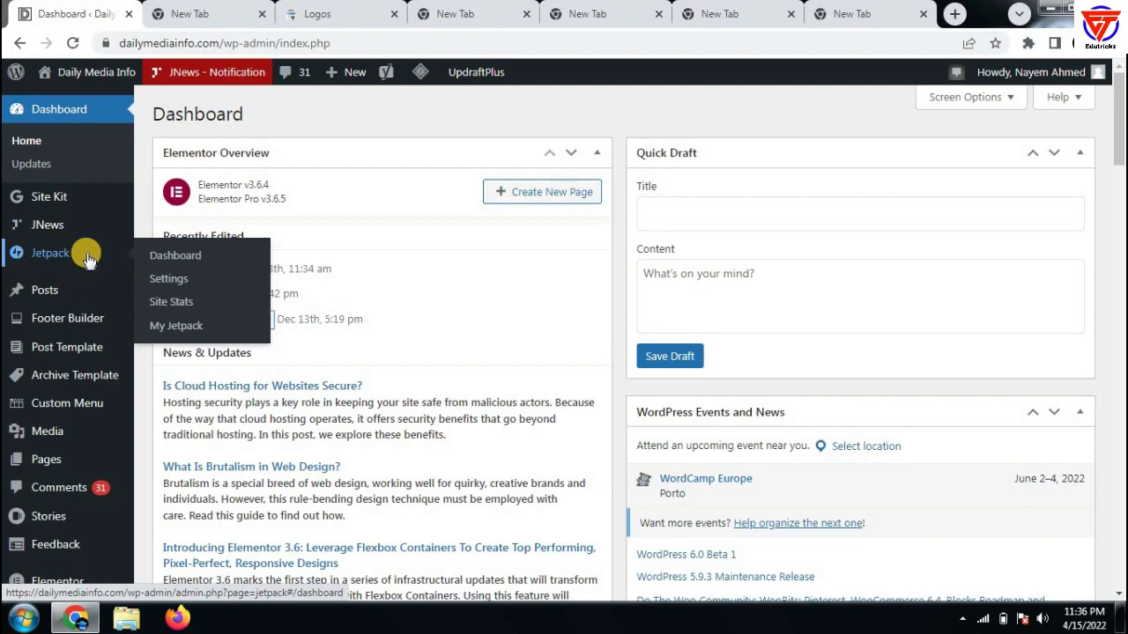
pyautogui.rightClick(76, 76)
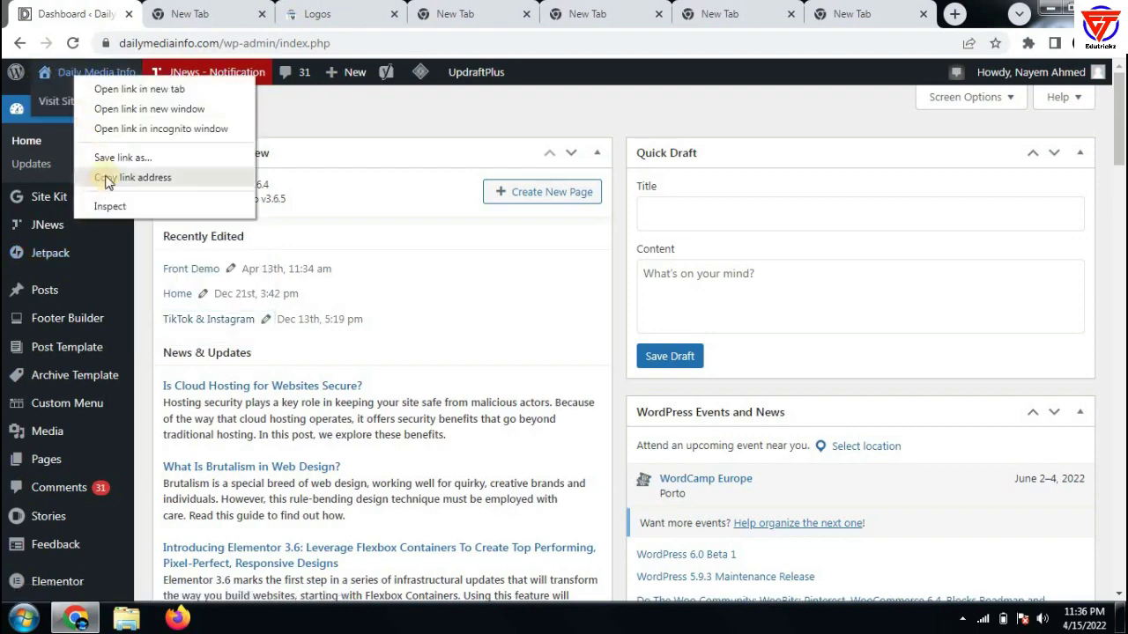
pyautogui.click(106, 180)
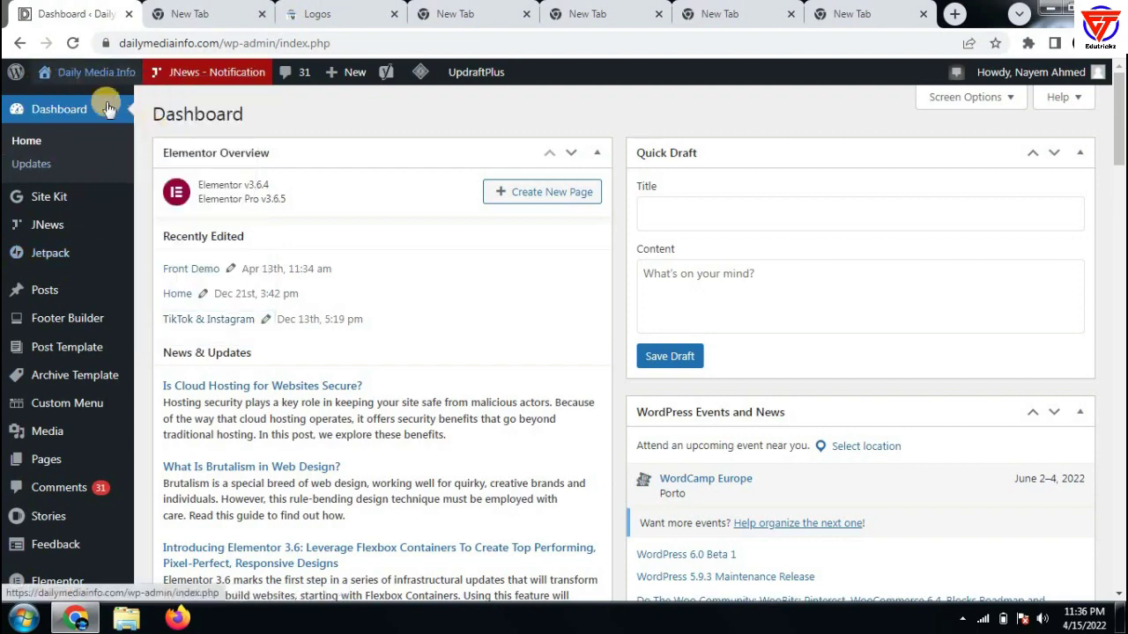
# Search Google for "google rich results checker" in an empty tab and open the Rich Results Test page
pyautogui.click(187, 14)
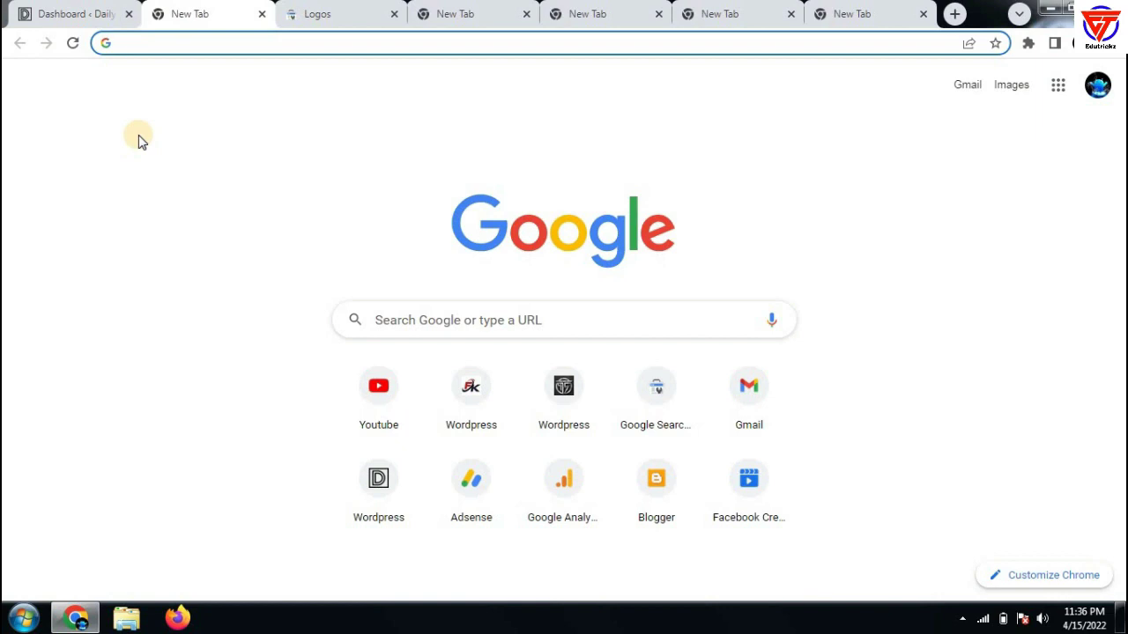
pyautogui.write('google rich results checker')
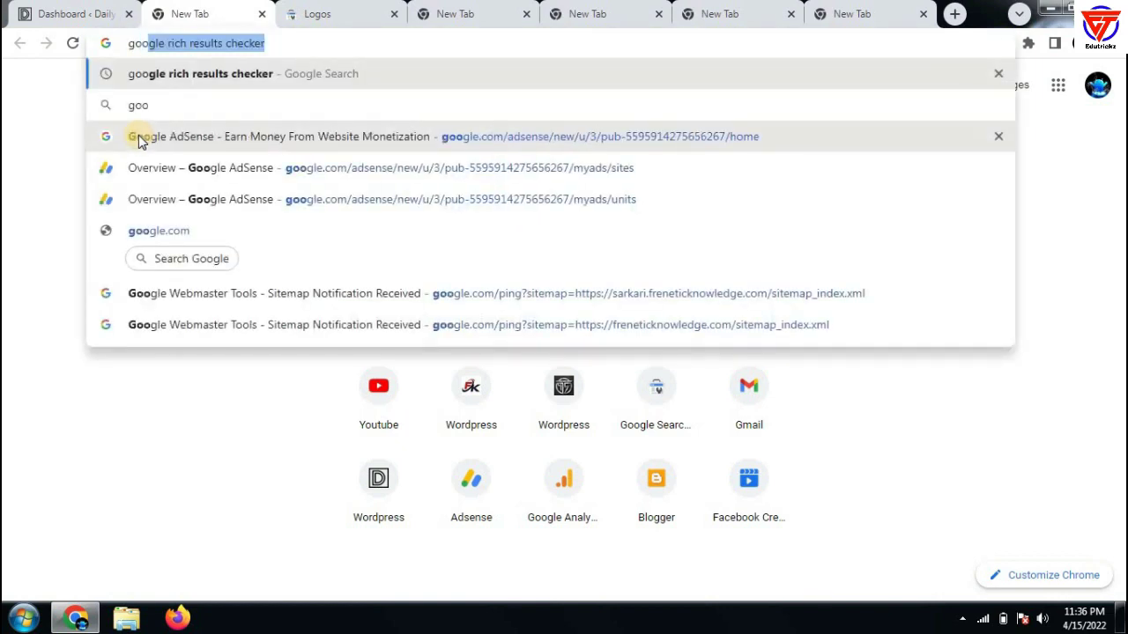
pyautogui.press('Right')
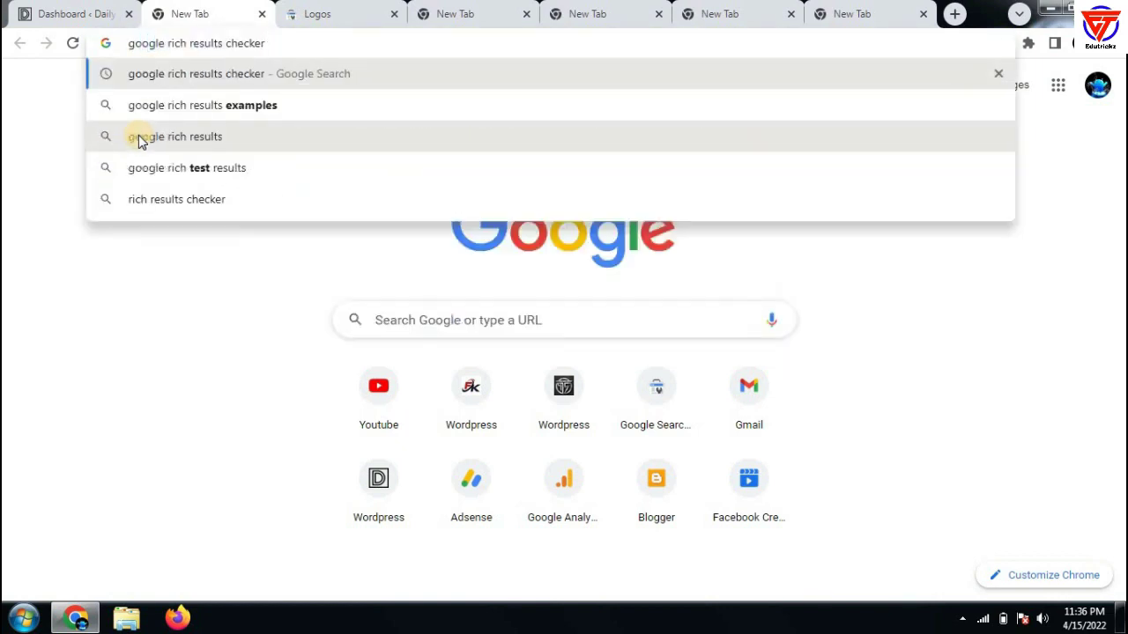
pyautogui.press('Return')
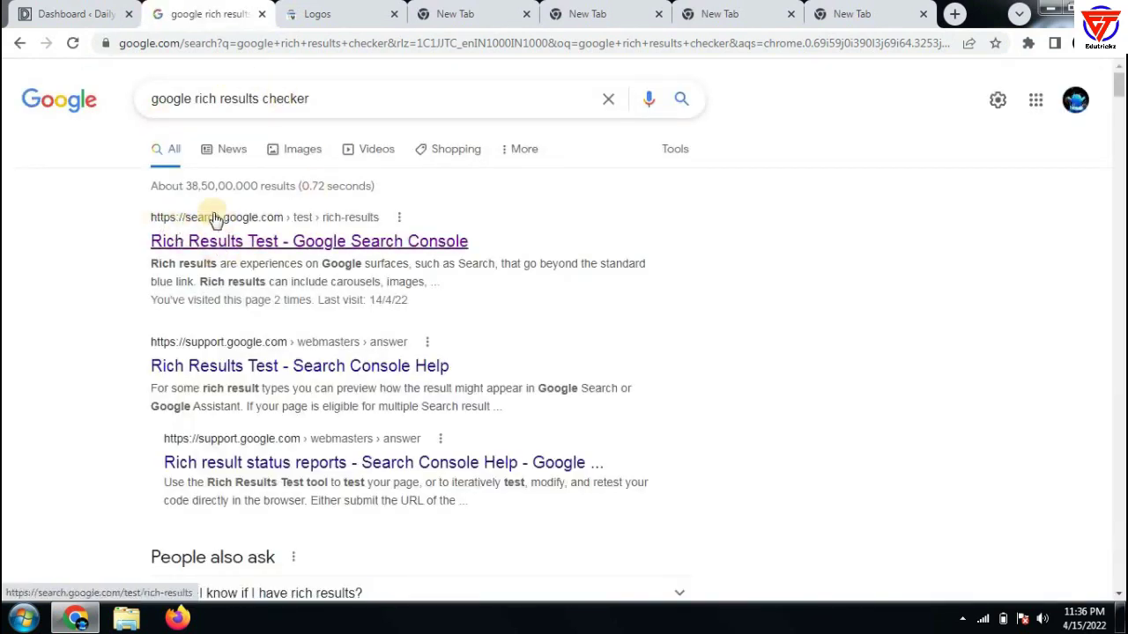
pyautogui.click(266, 252)
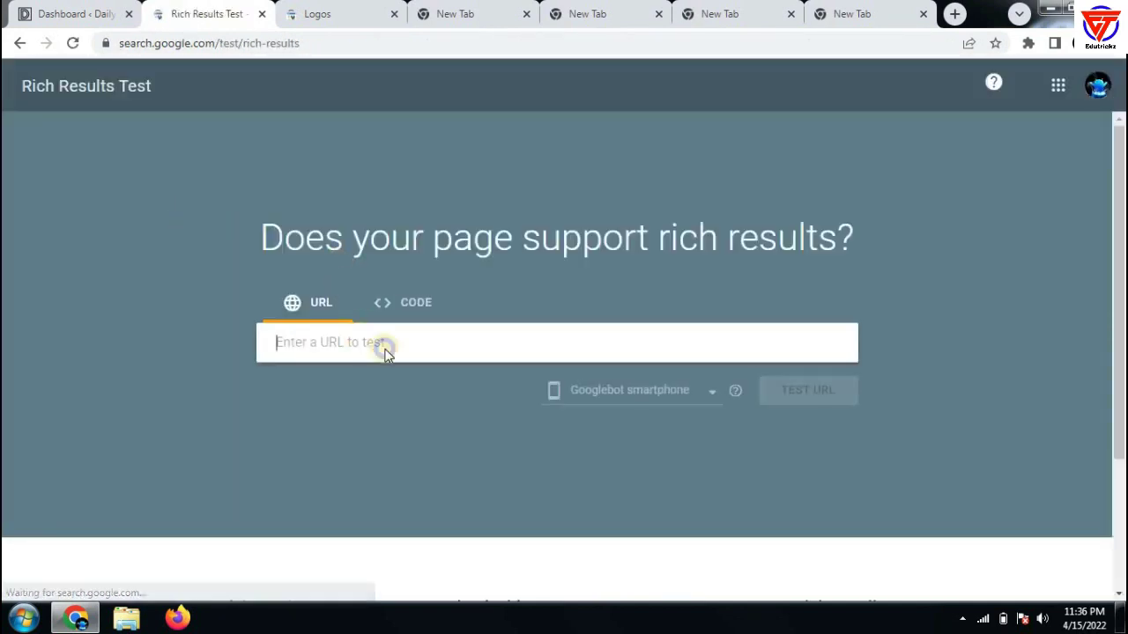
pyautogui.rightClick(368, 344)
pyautogui.click(405, 459)
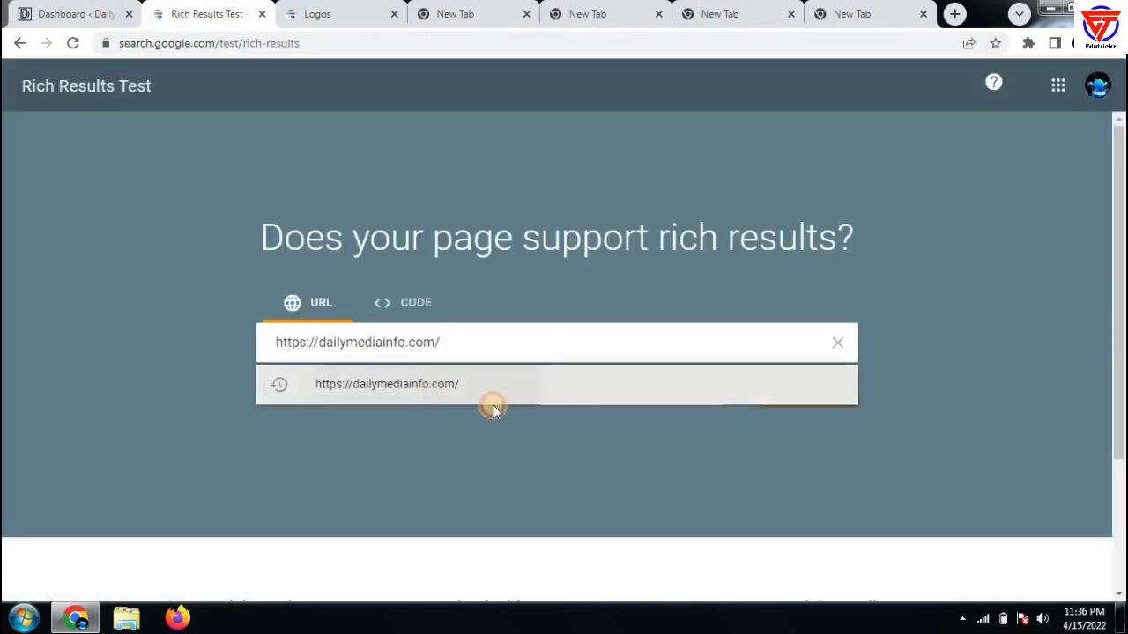
pyautogui.click(814, 390)
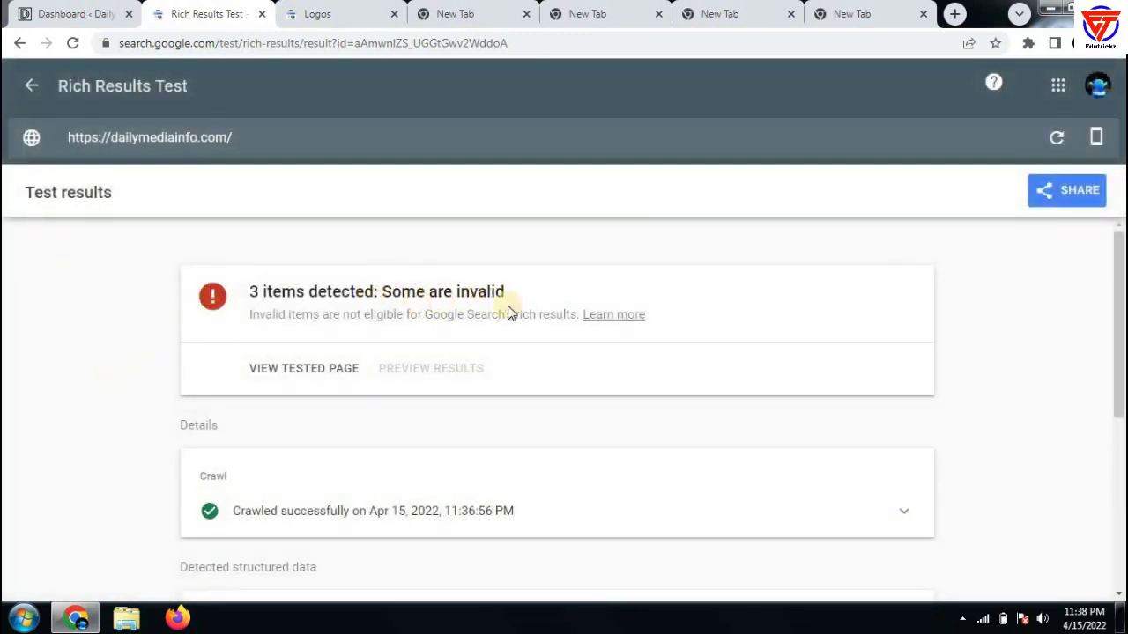
# Review the test verdict and the detected structured data, and open the details of the invalid Logos item
pyautogui.moveTo(234, 293); pyautogui.dragTo(586, 296)
pyautogui.click(617, 282)
pyautogui.scroll(-2, 591, 288)
pyautogui.scroll(-1, 255, 364)
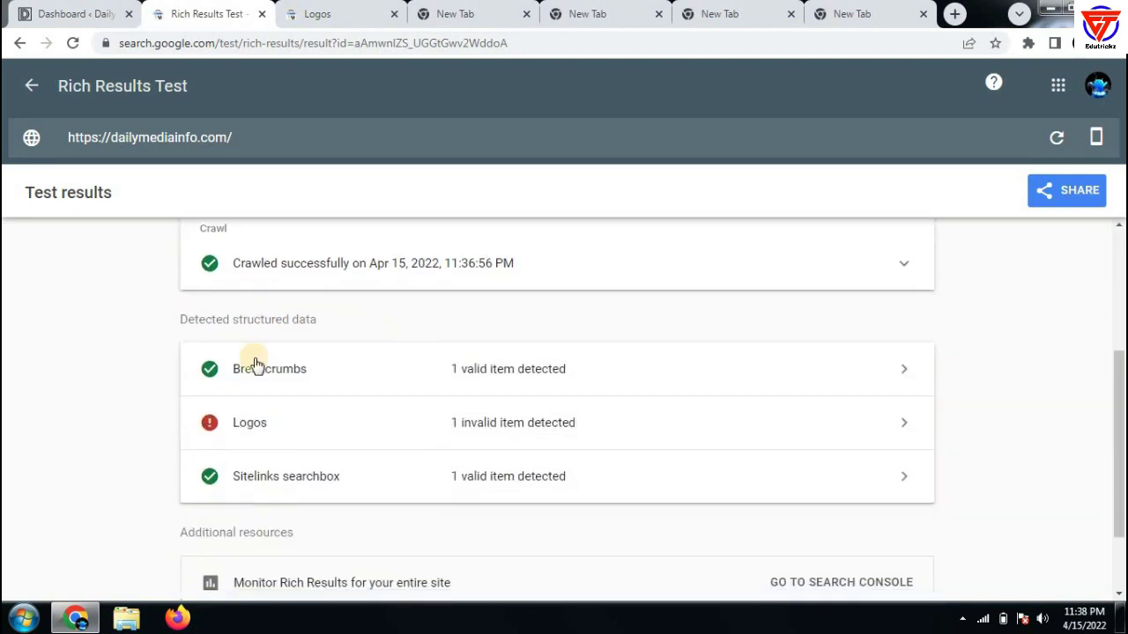
pyautogui.click(574, 364)
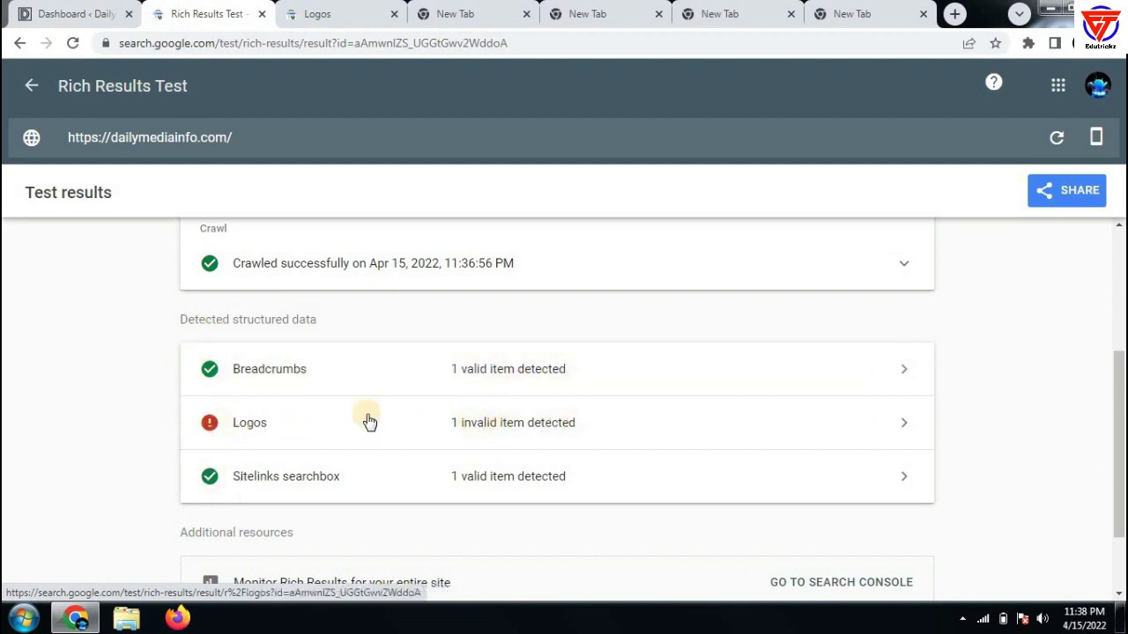
pyautogui.click(795, 423)
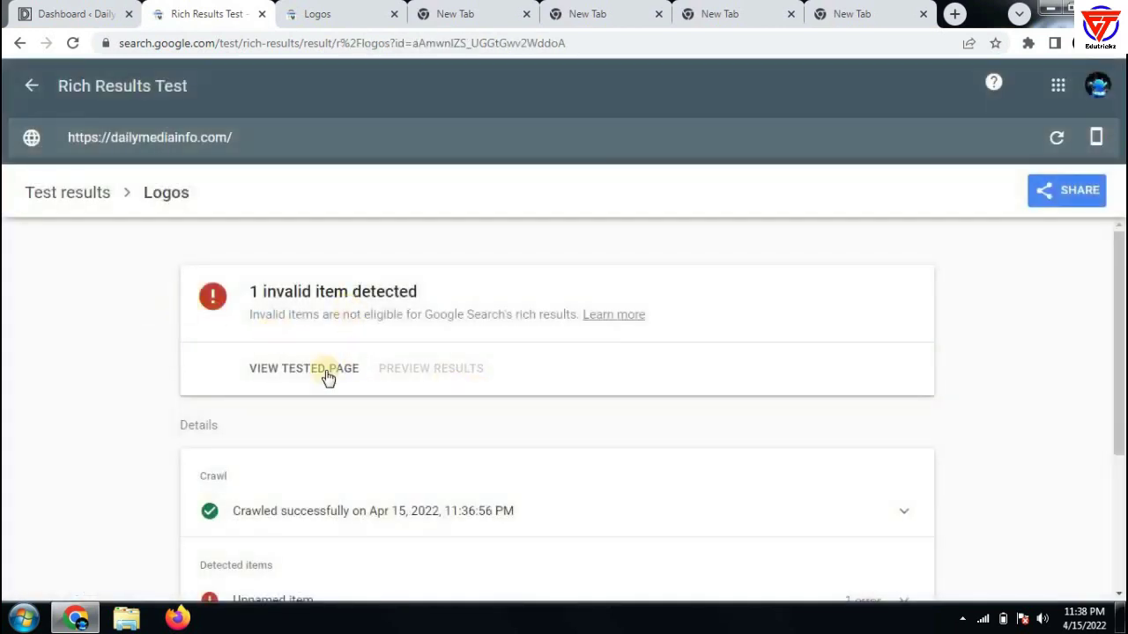
# Examine the Logos result with the tested page's screenshot and HTML, and close the tested page view
pyautogui.scroll(-5, 362, 372)
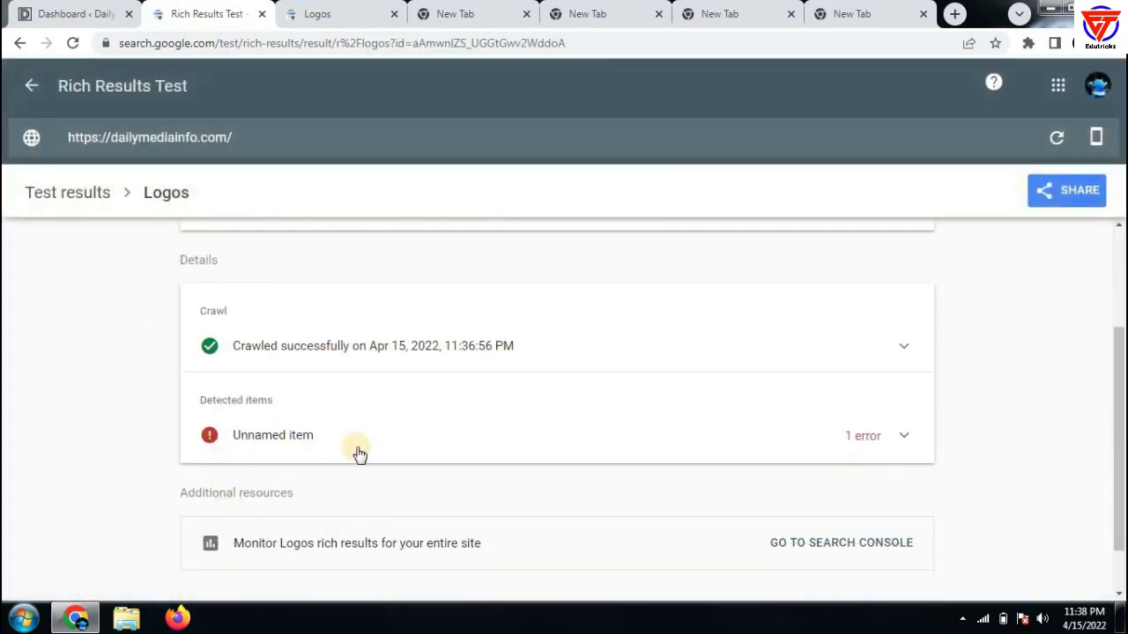
pyautogui.scroll(3, 353, 454)
pyautogui.click(308, 370)
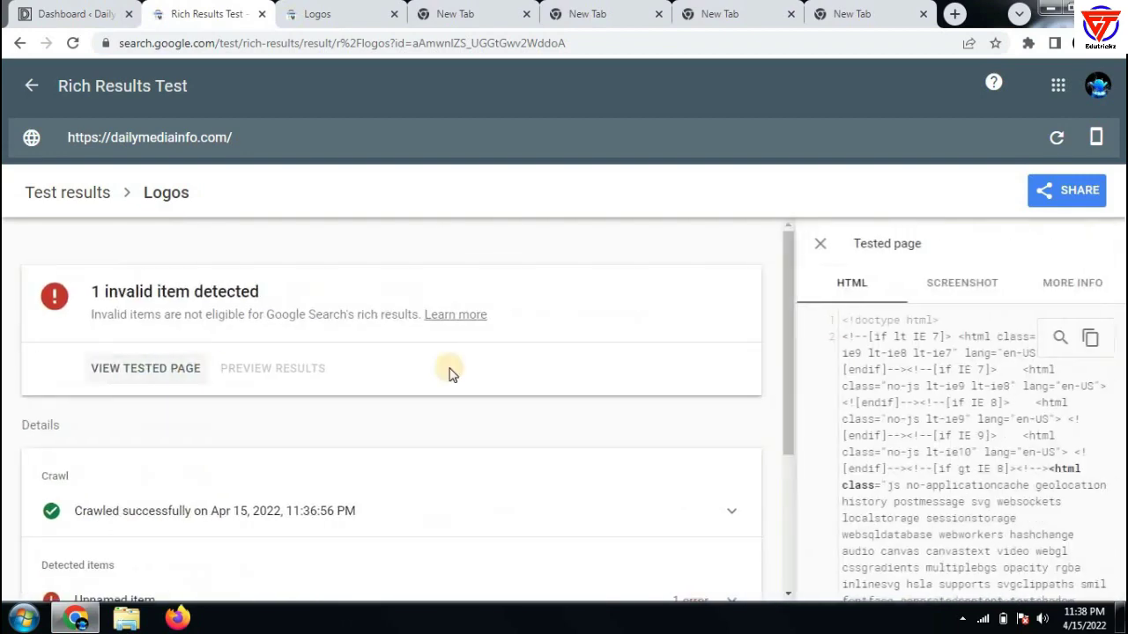
pyautogui.click(961, 284)
pyautogui.scroll(-3, 964, 367)
pyautogui.scroll(3, 964, 367)
pyautogui.click(852, 284)
pyautogui.scroll(-5, 899, 377)
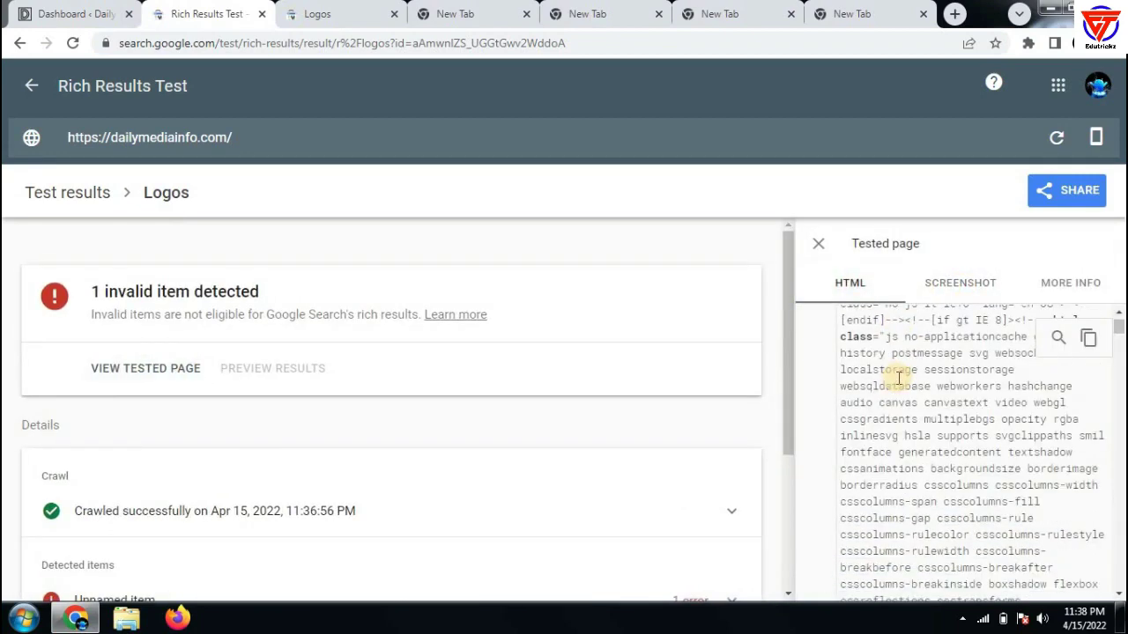
pyautogui.scroll(-10, 898, 377)
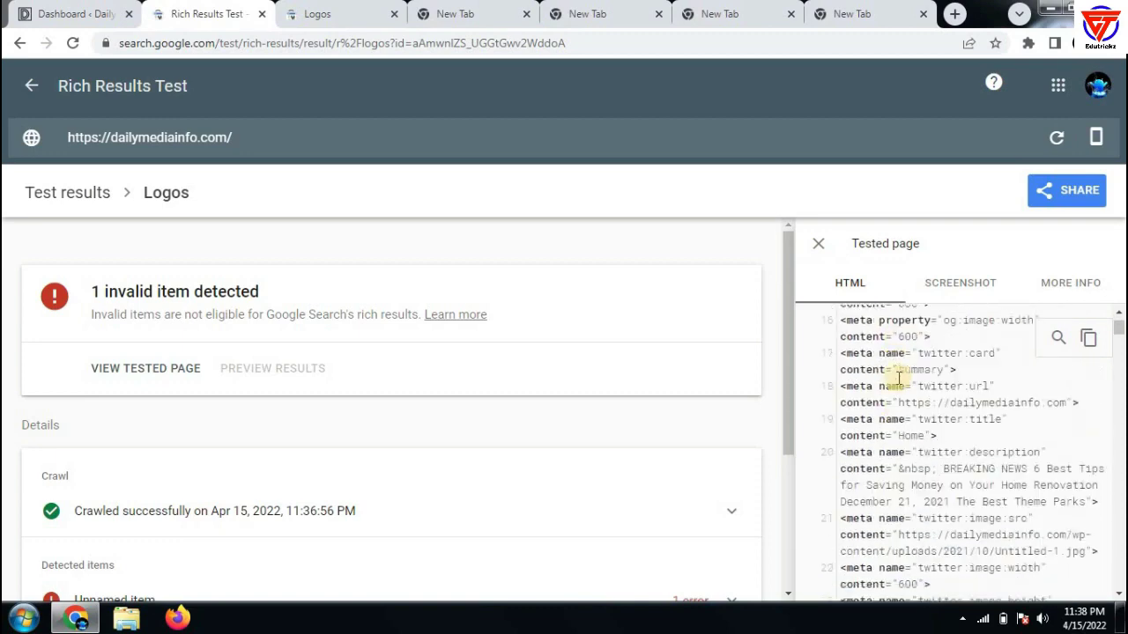
pyautogui.click(817, 243)
pyautogui.moveTo(86, 270); pyautogui.dragTo(797, 362)
pyautogui.click(521, 379)
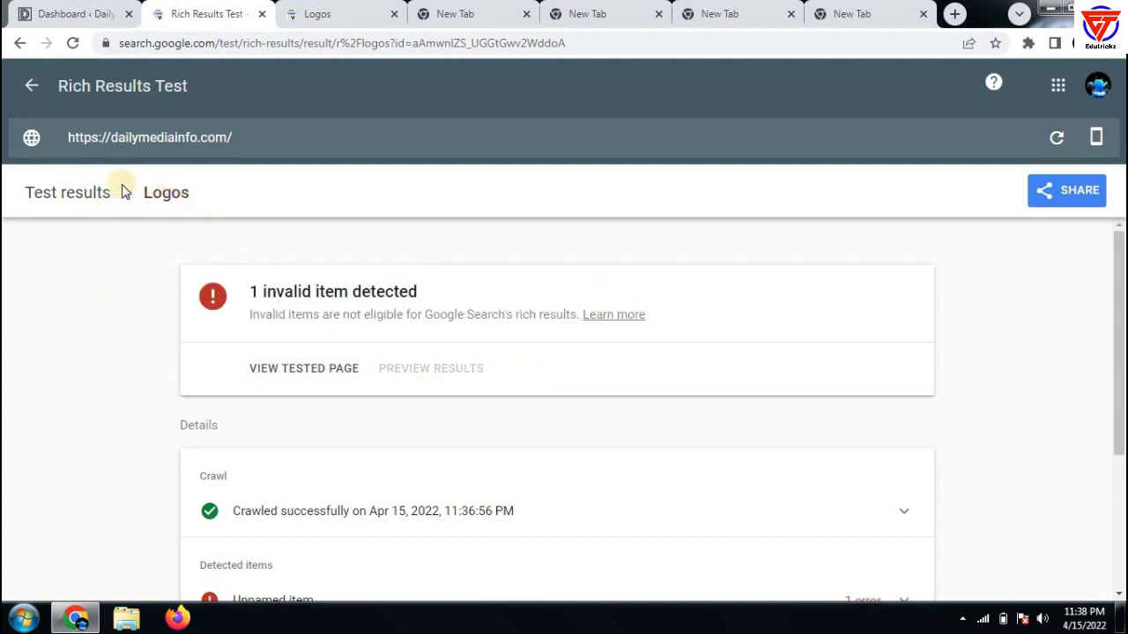
# Return to the WordPress dashboard and open the theme customizer for the site
pyautogui.click(49, 7)
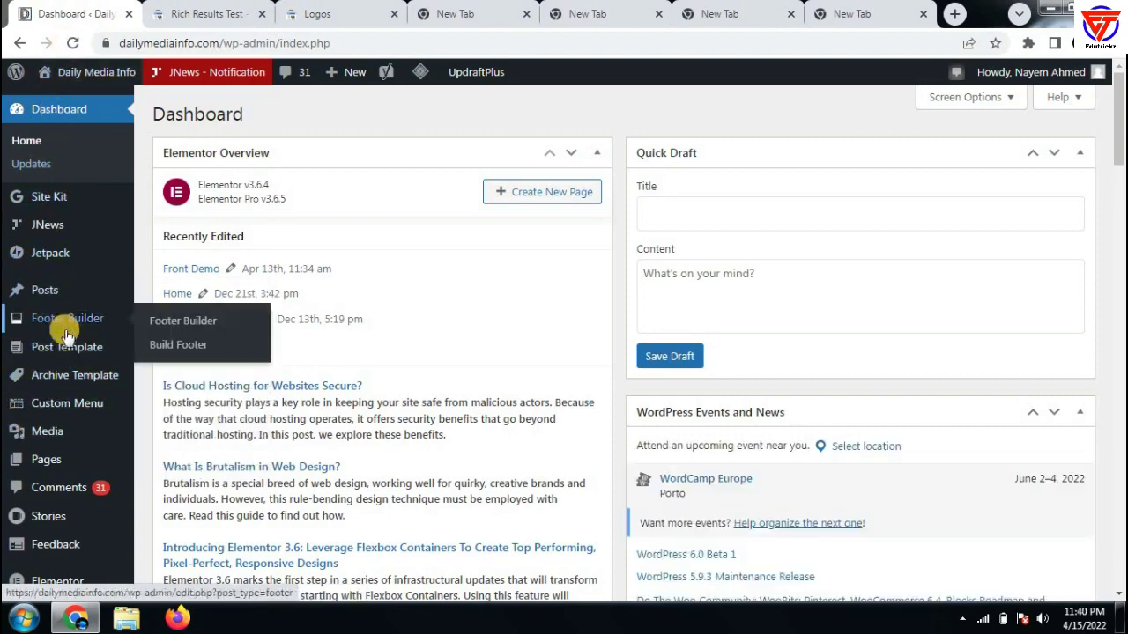
pyautogui.scroll(-1, 63, 323)
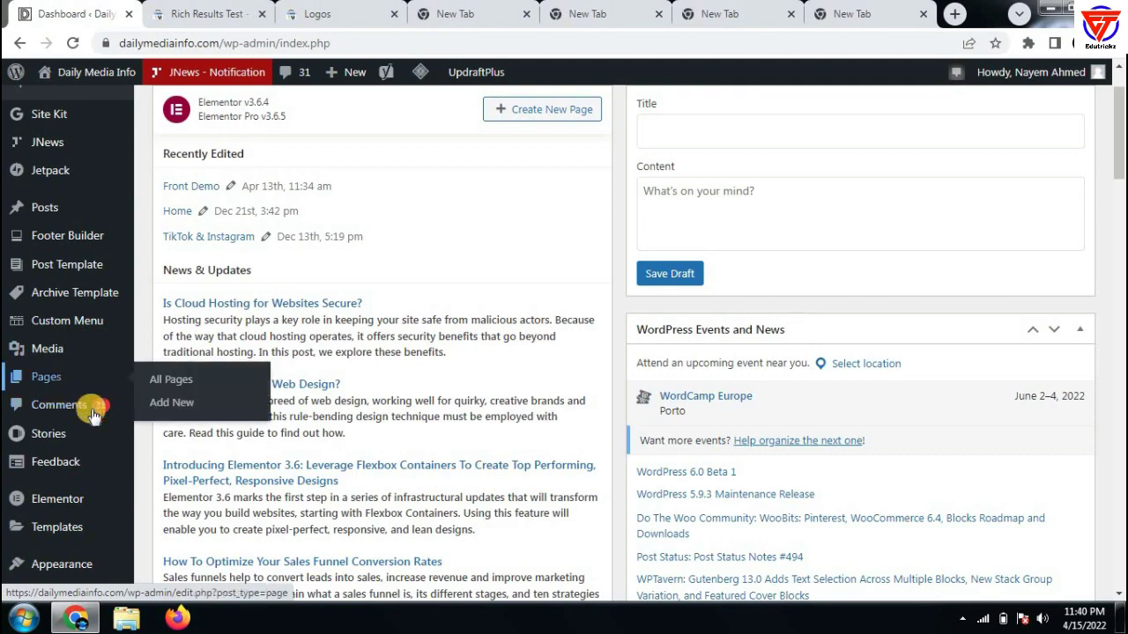
pyautogui.moveTo(72, 427)
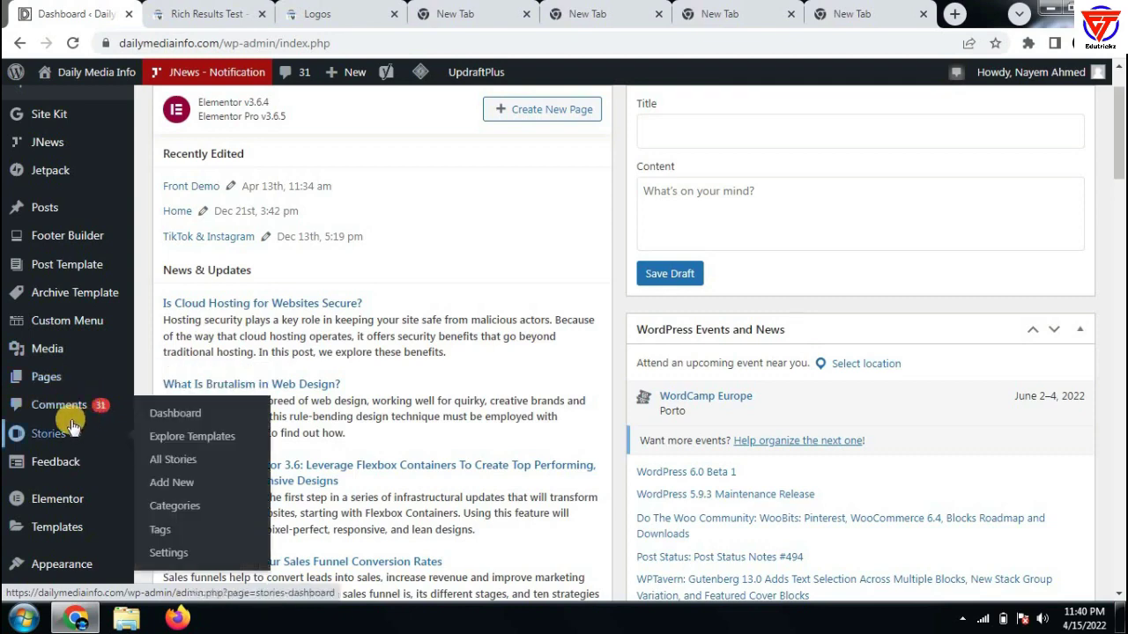
pyautogui.scroll(-2, 46, 428)
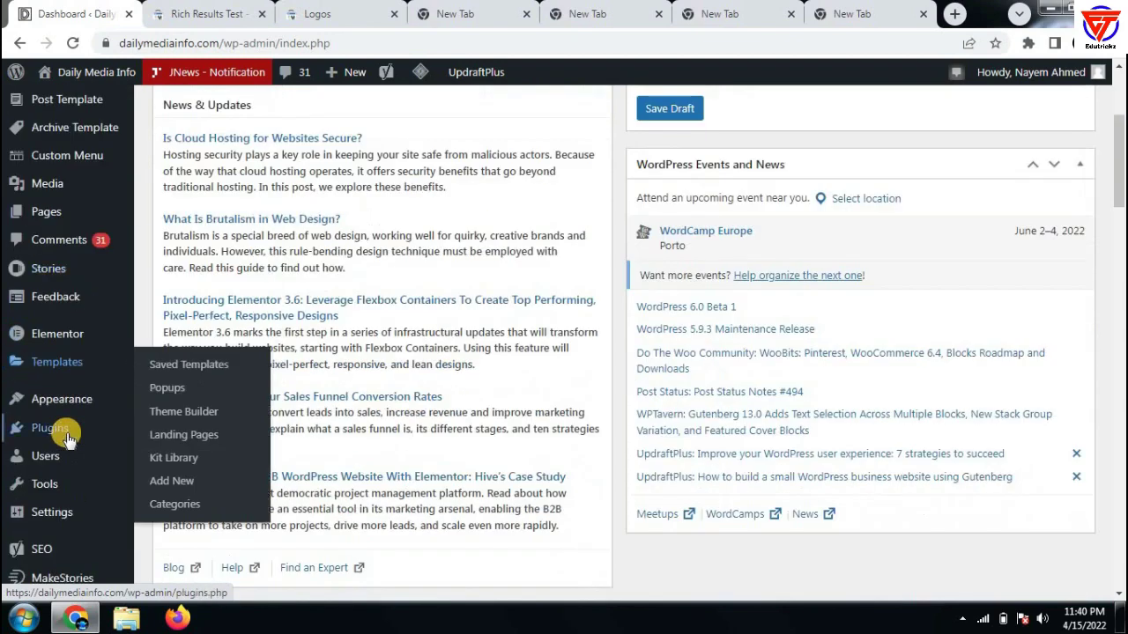
pyautogui.moveTo(112, 404)
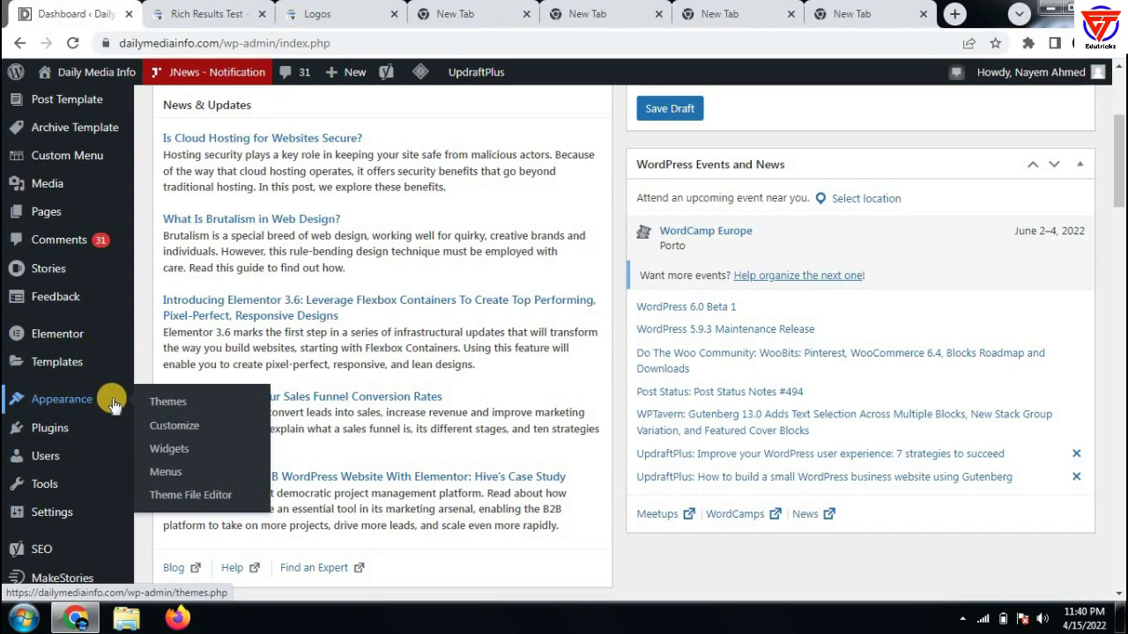
pyautogui.click(171, 431)
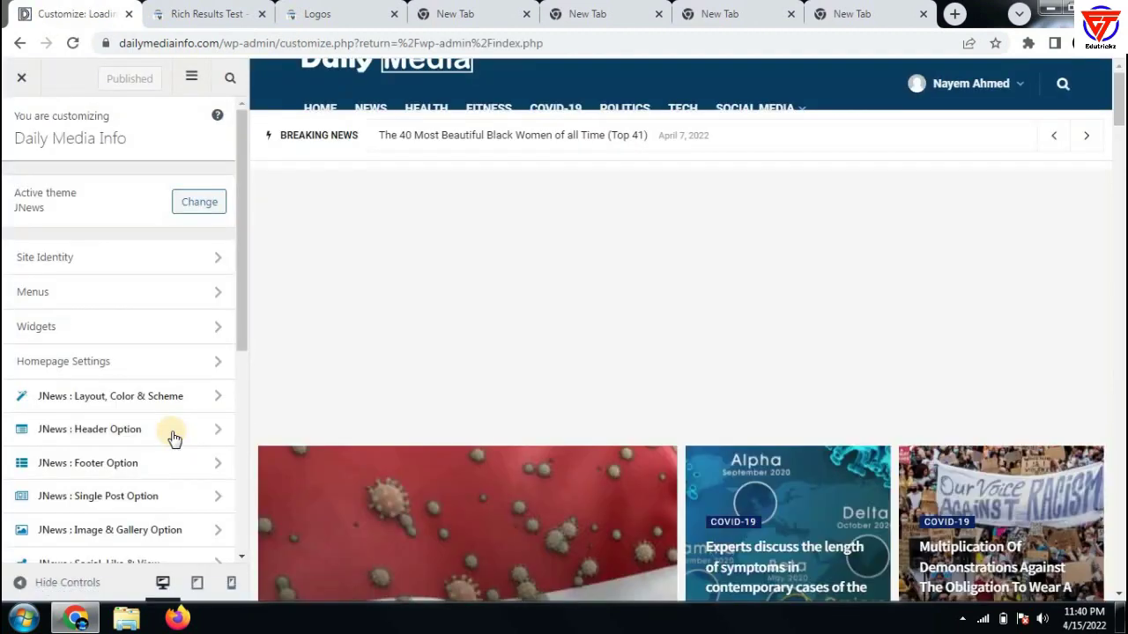
# Open the Home Page Schema section within the JNews : JSON LD Schema Setting options
pyautogui.scroll(-1, 141, 375)
pyautogui.scroll(-2, 141, 374)
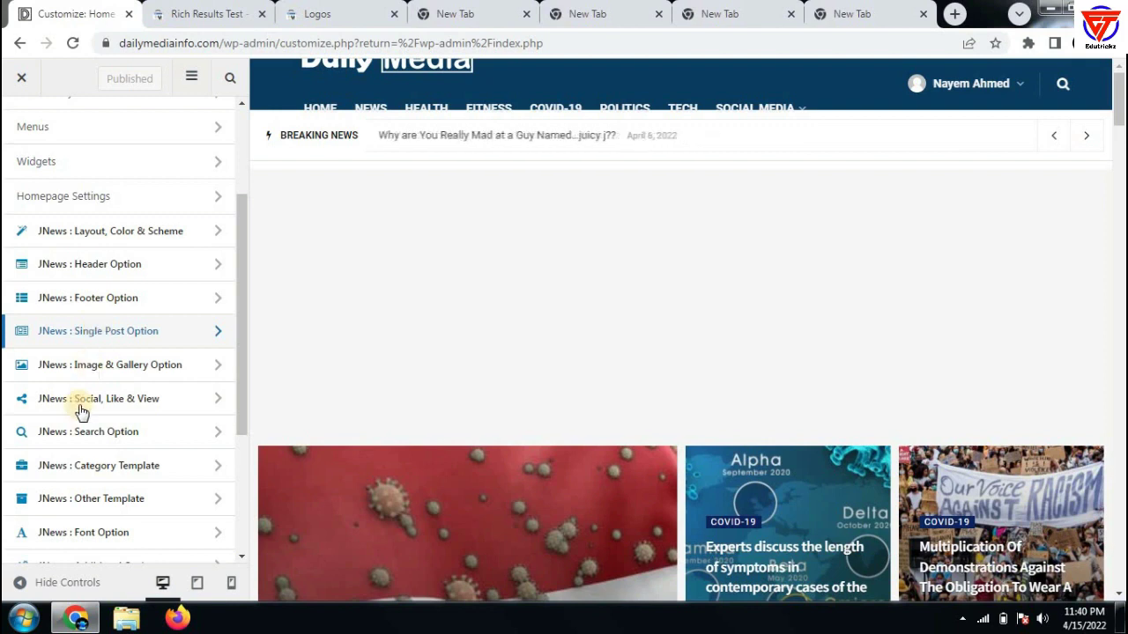
pyautogui.scroll(-4, 83, 441)
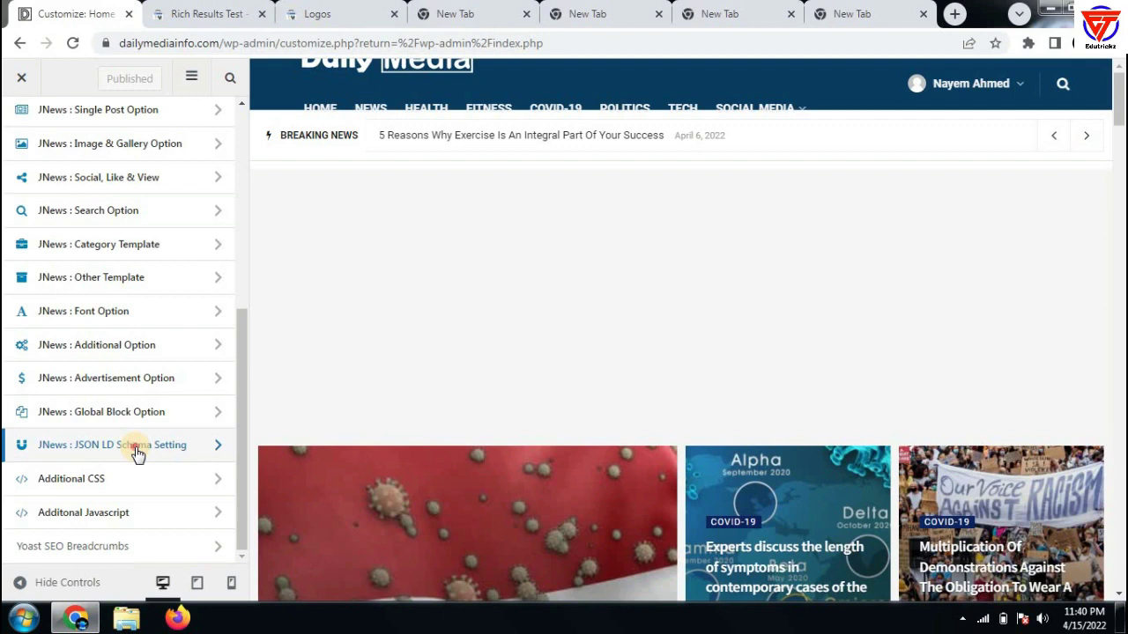
pyautogui.click(136, 448)
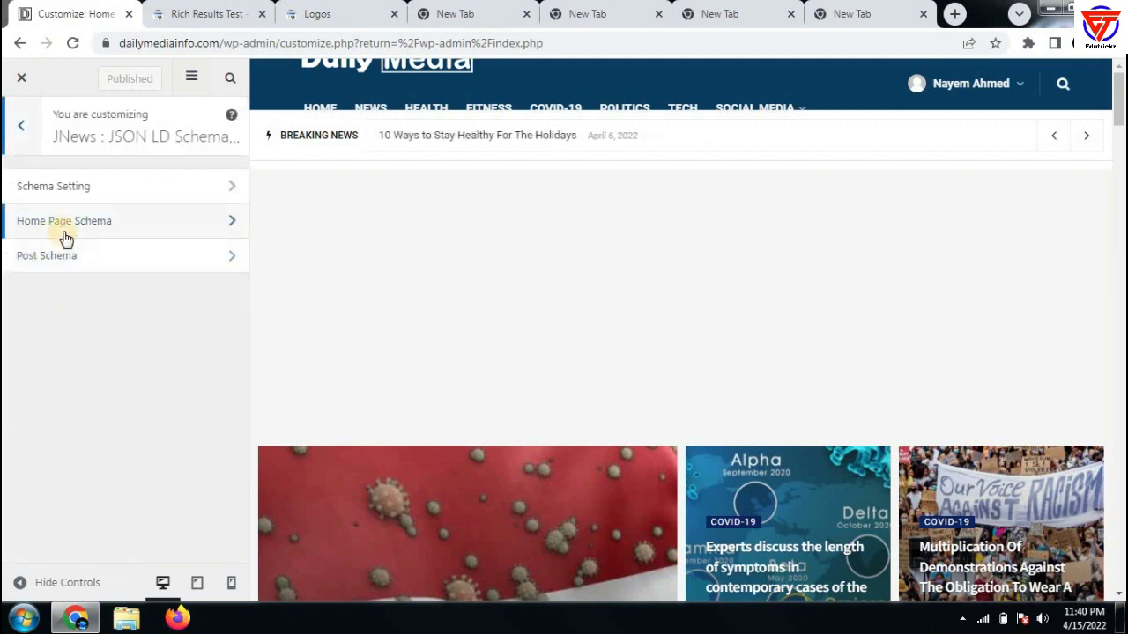
pyautogui.click(109, 233)
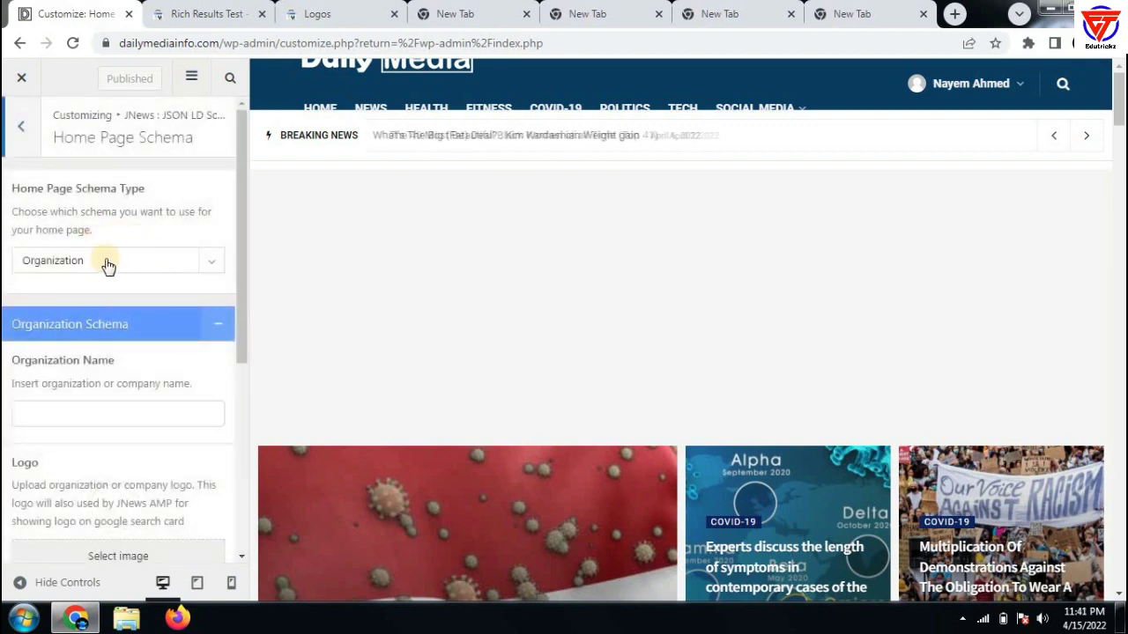
# Examine the Organization Schema fields, especially the description of the Logo upload setting
pyautogui.scroll(-3, 111, 261)
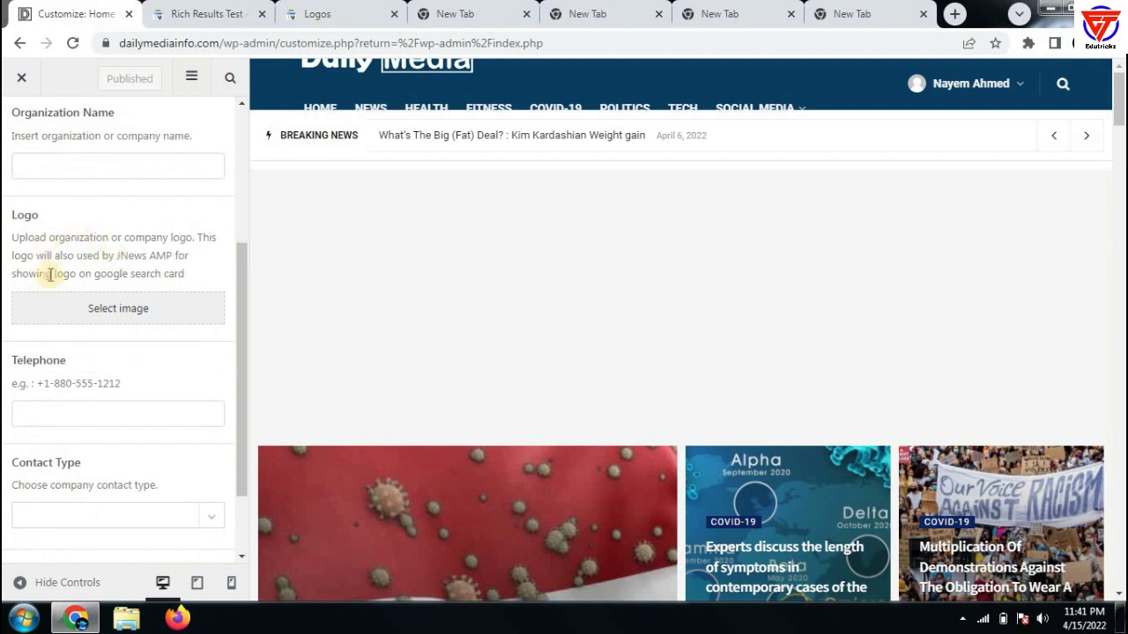
pyautogui.moveTo(9, 214); pyautogui.dragTo(198, 279)
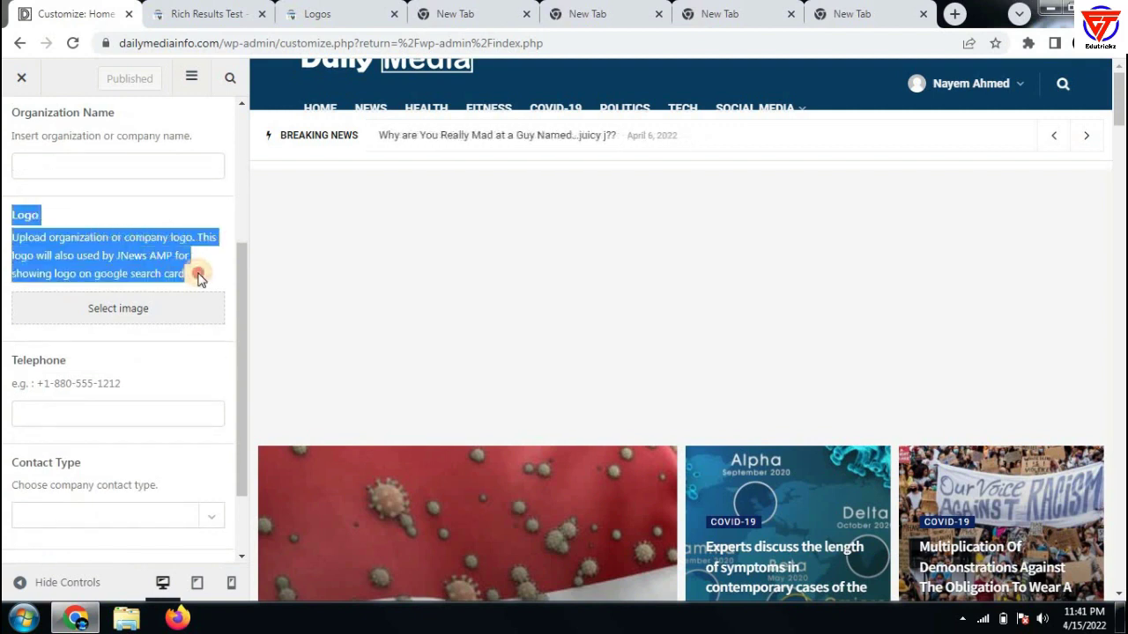
pyautogui.click(197, 278)
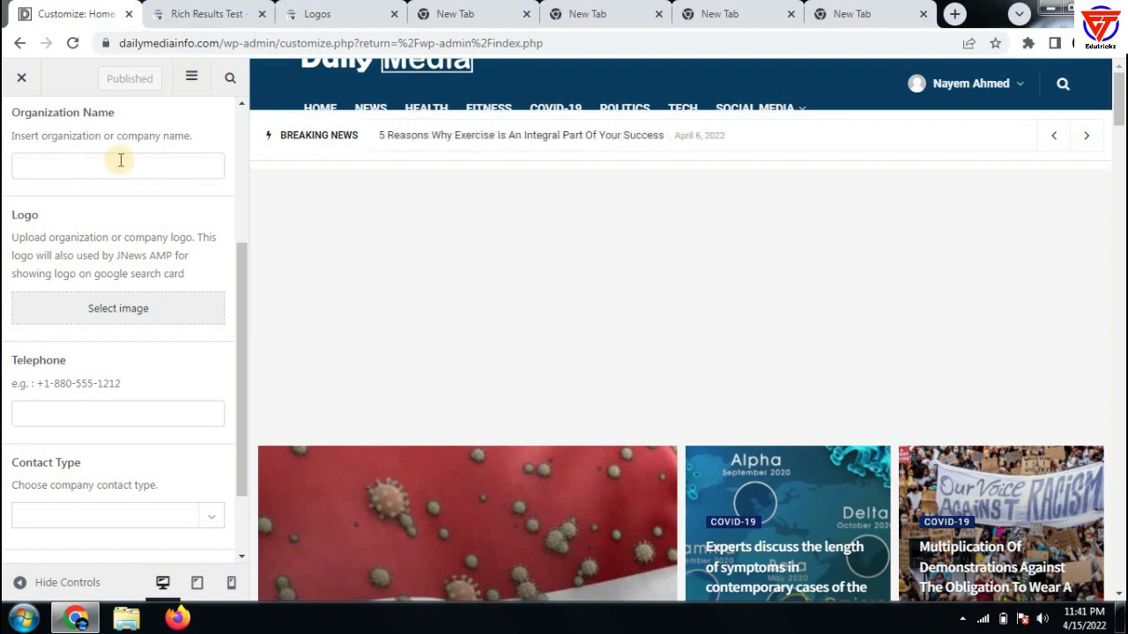
# Set the Organization Name in the Organization Schema to "Dailymedia"
pyautogui.scroll(1, 66, 254)
pyautogui.click(65, 254)
pyautogui.write('Dailymediainfo')
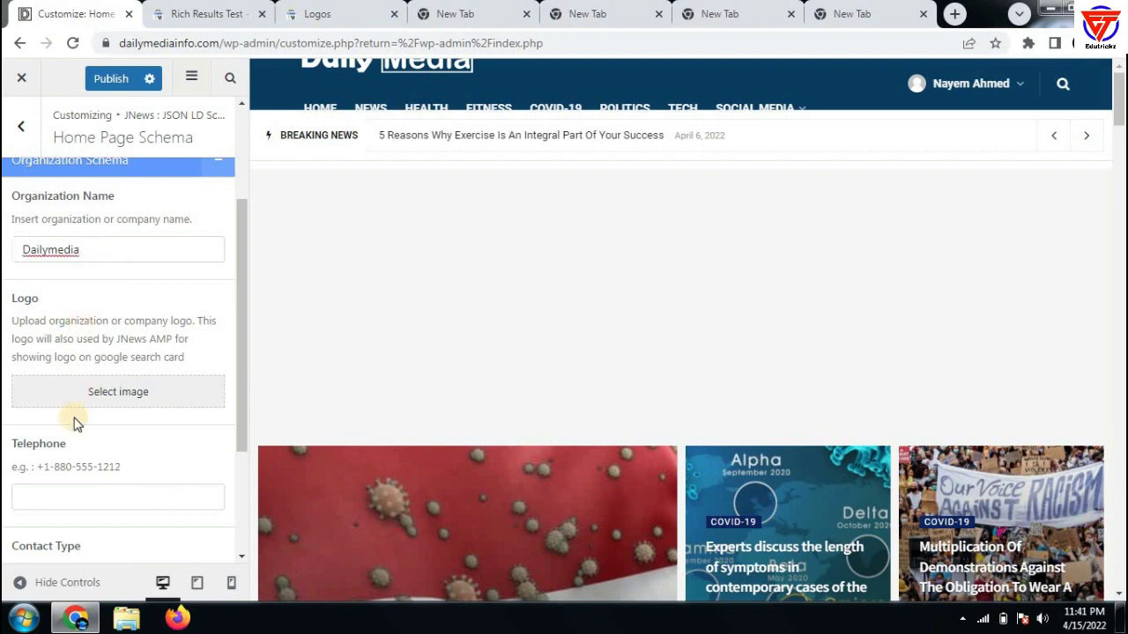
# Upload the Daily Media logo file received_1328465177650134.webp from the computer and choose it as the organization logo
pyautogui.click(111, 402)
pyautogui.click(551, 363)
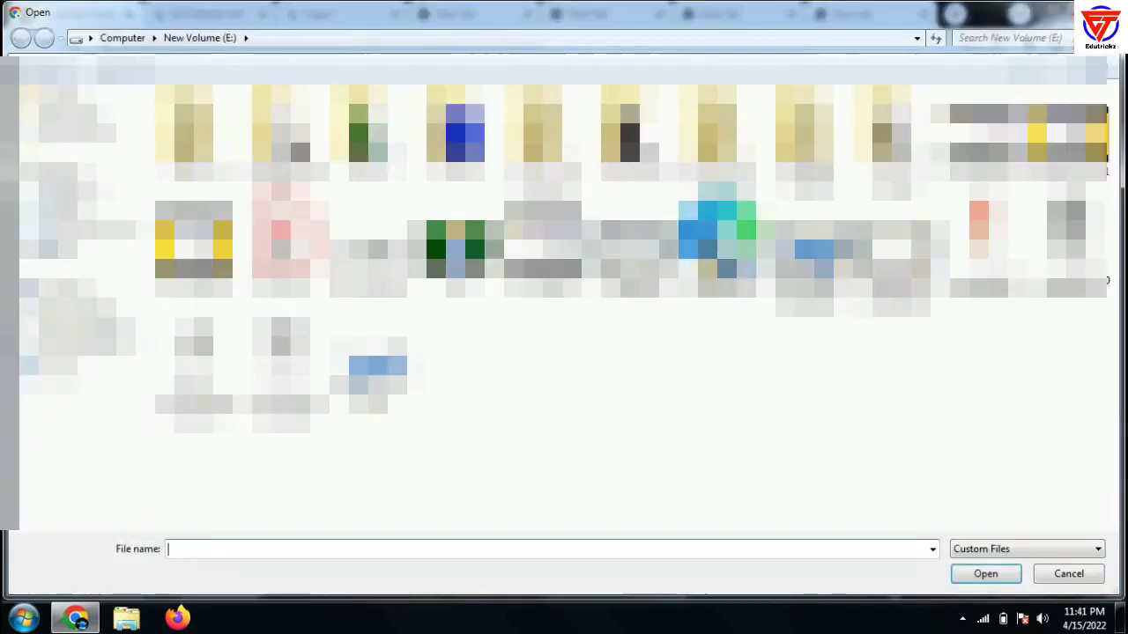
pyautogui.doubleClick(718, 247)
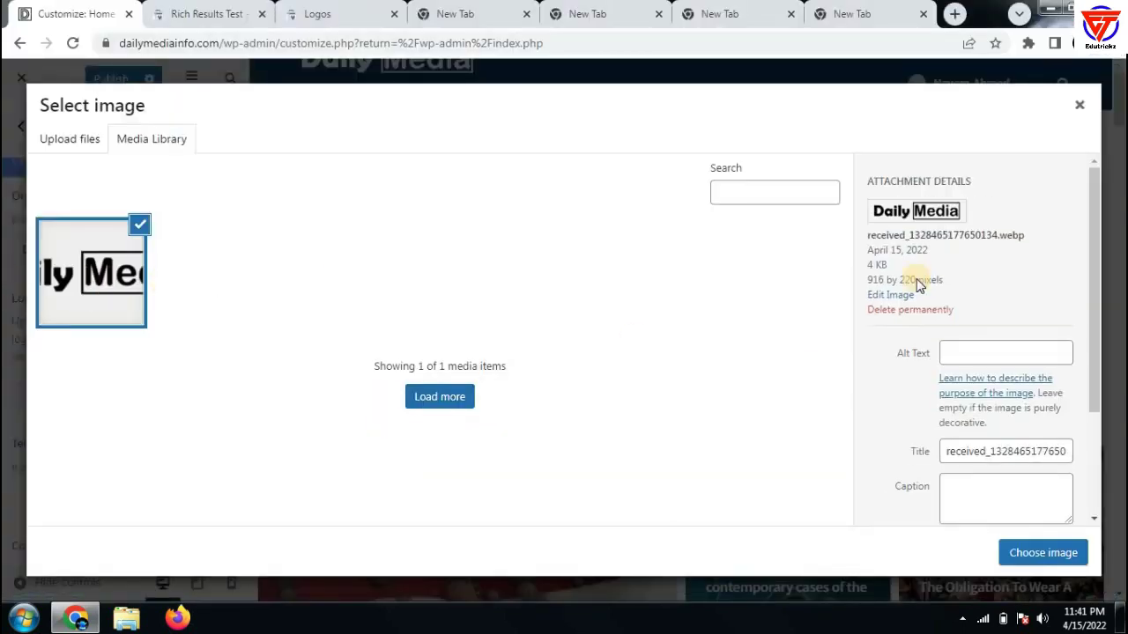
pyautogui.click(982, 352)
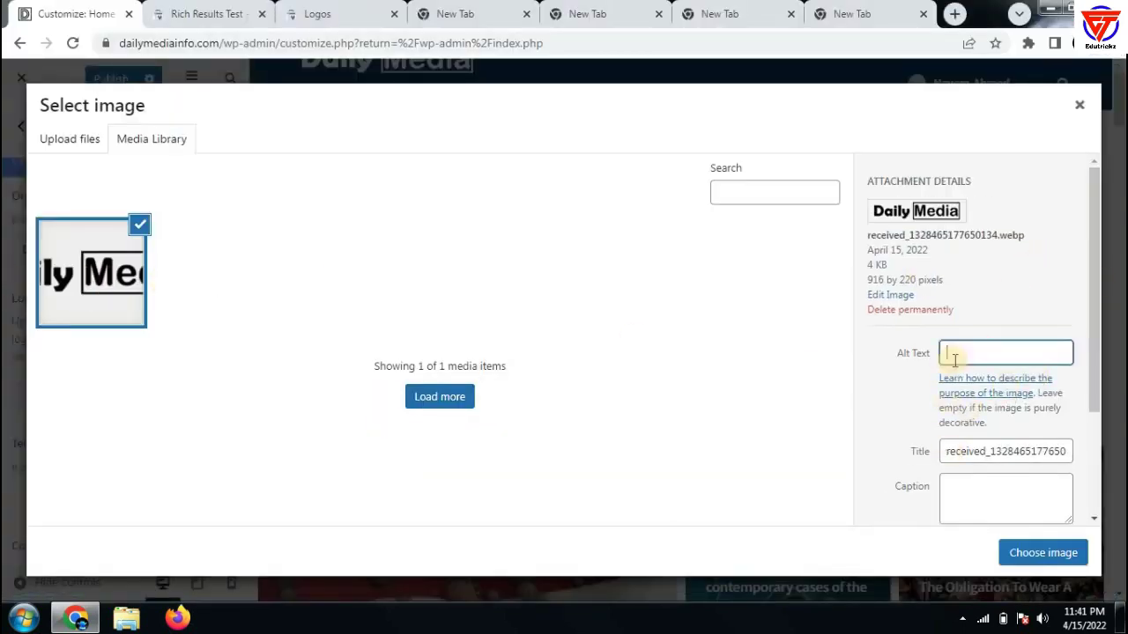
pyautogui.scroll(-2, 985, 348)
pyautogui.click(1003, 338)
pyautogui.click(990, 409)
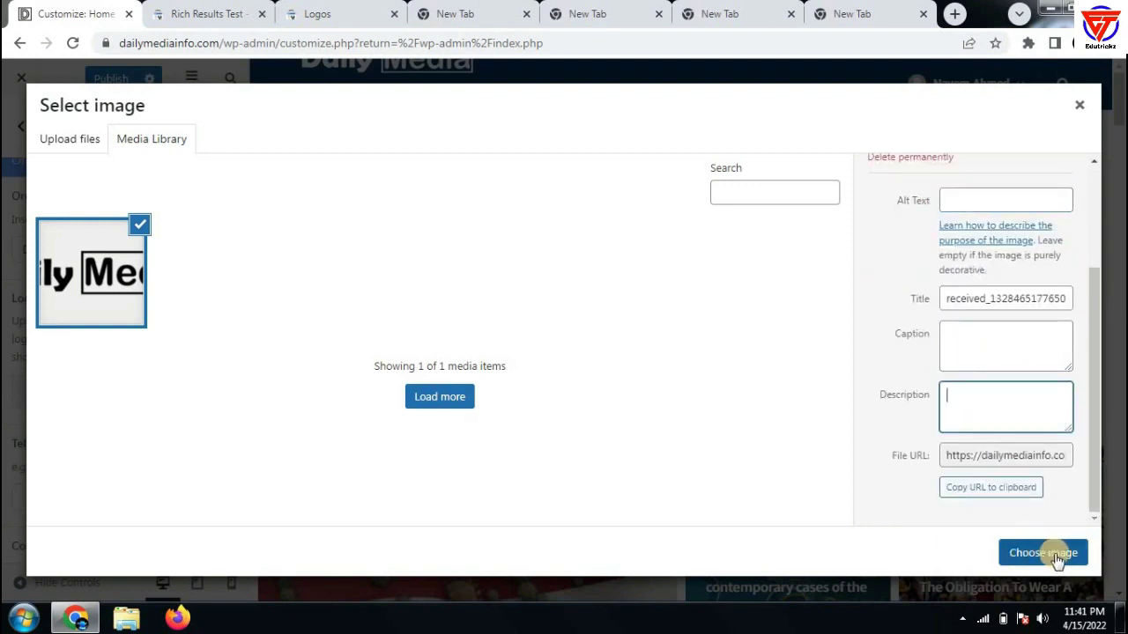
pyautogui.click(1043, 555)
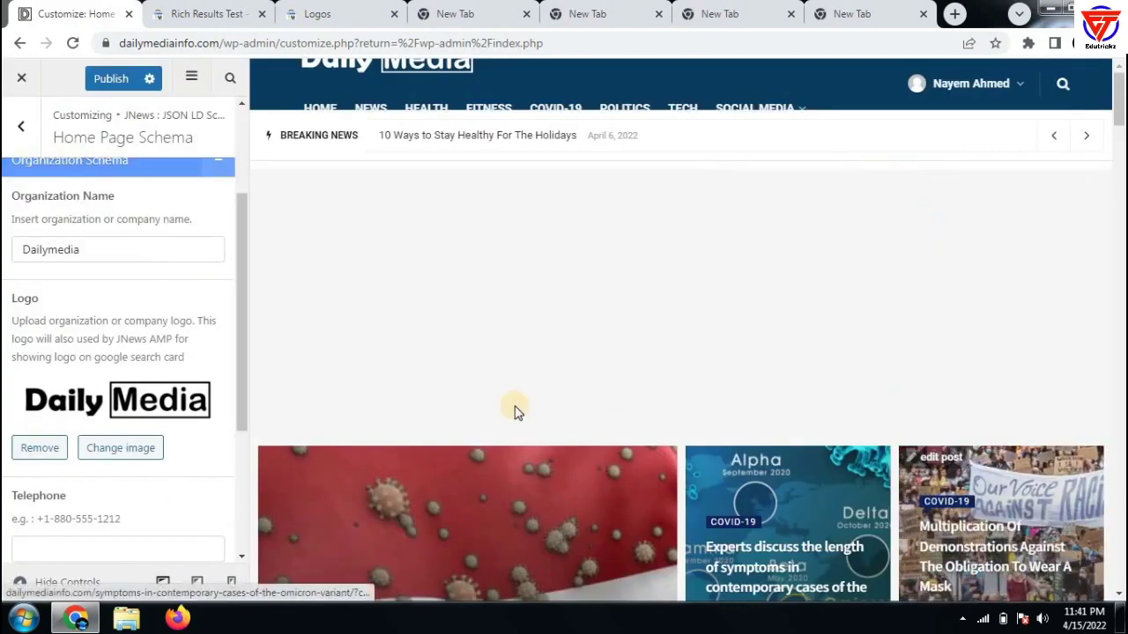
# Examine the Organization Schema fields down to Area Served and preview the site at tablet and mobile sizes
pyautogui.click(102, 399)
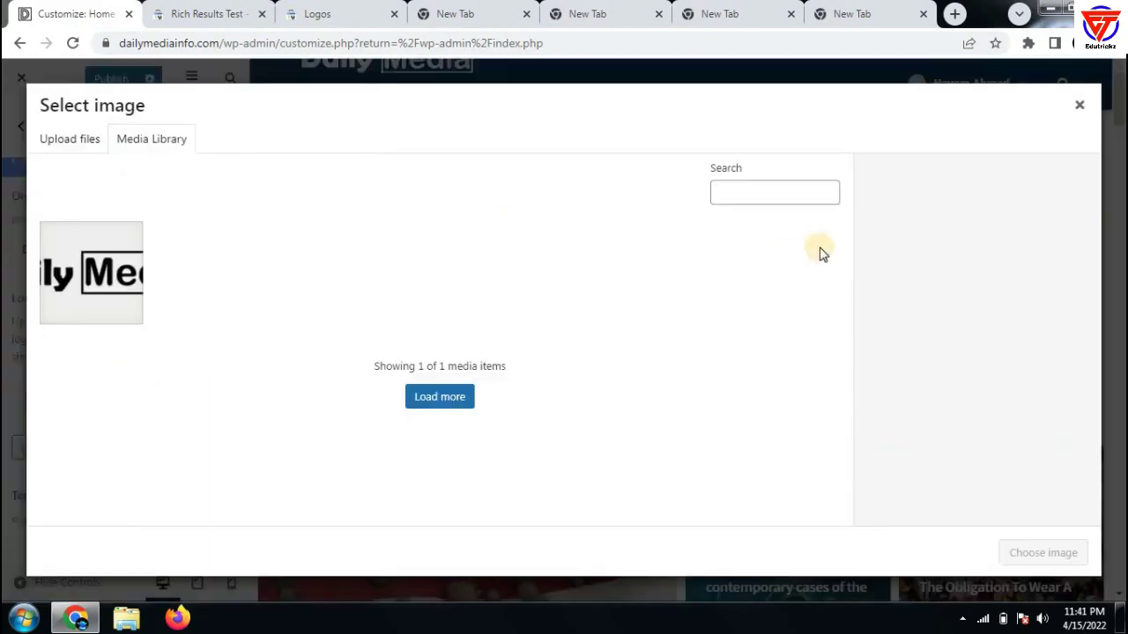
pyautogui.click(1076, 103)
pyautogui.scroll(-2, 206, 277)
pyautogui.scroll(-1, 148, 403)
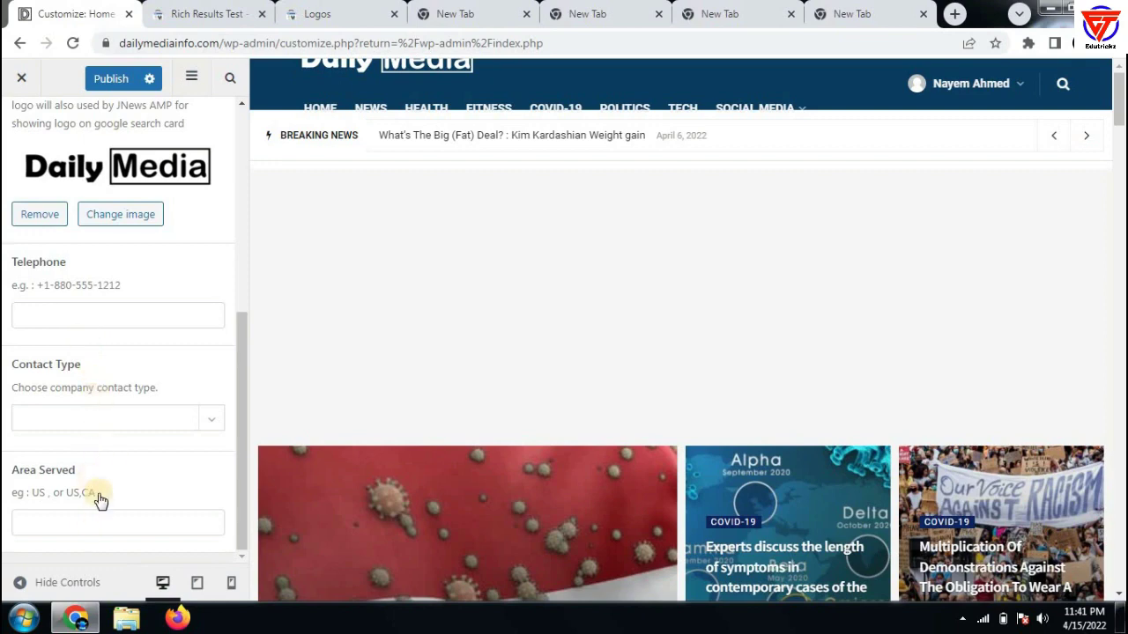
pyautogui.scroll(3, 157, 414)
pyautogui.scroll(3, 156, 423)
pyautogui.scroll(-6, 157, 432)
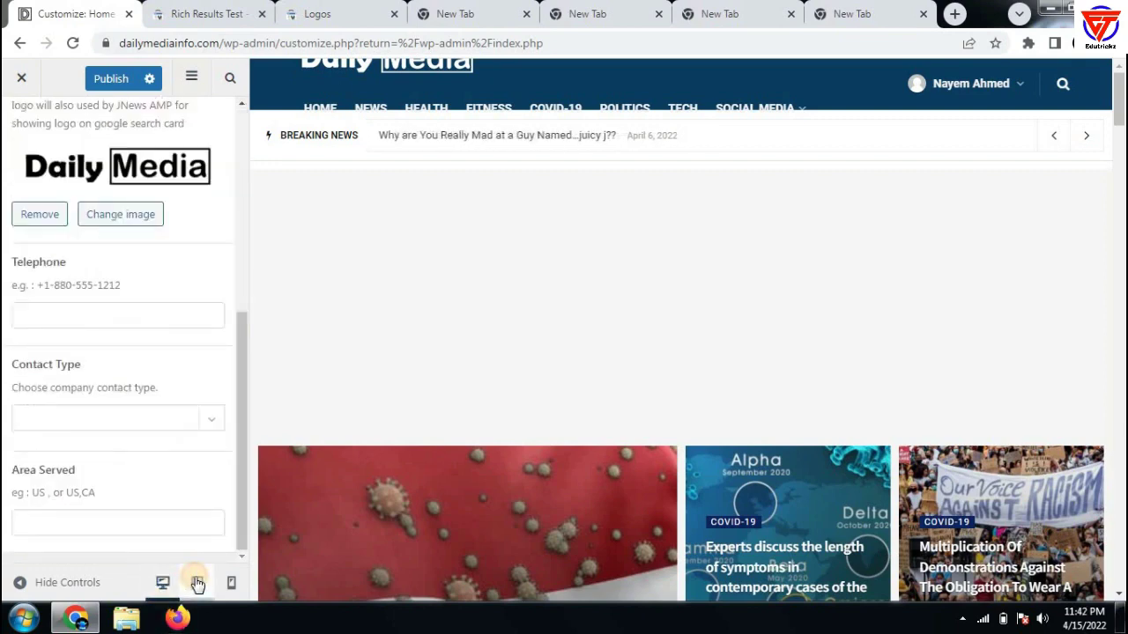
pyautogui.click(197, 584)
pyautogui.click(231, 582)
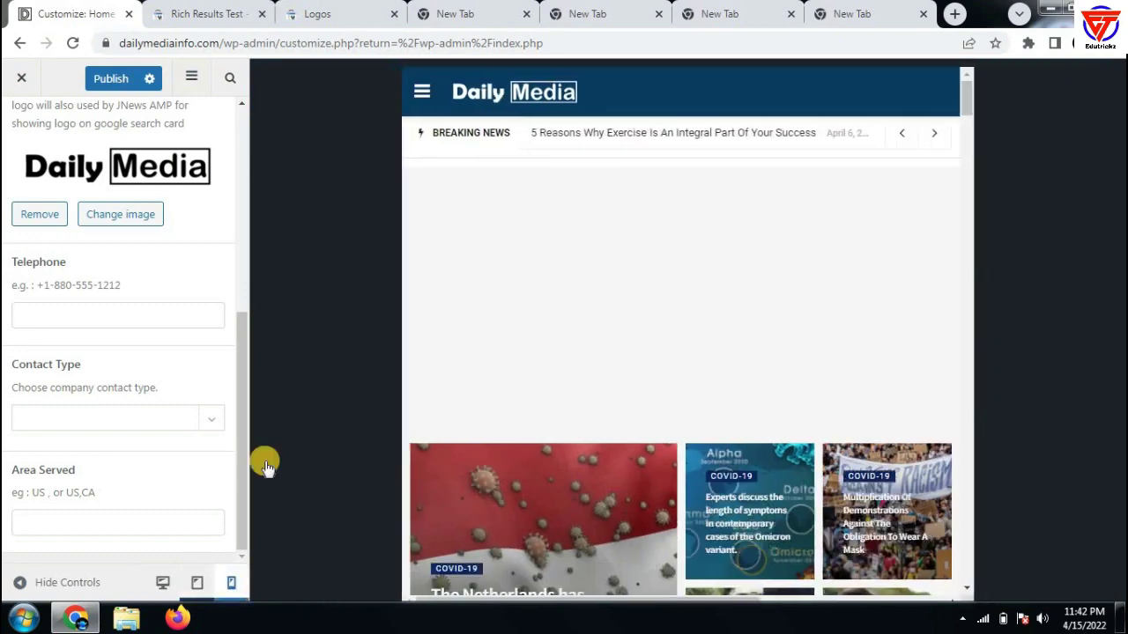
# Publish the Home Page Schema changes and leave the customizer for the WordPress dashboard
pyautogui.scroll(2, 123, 177)
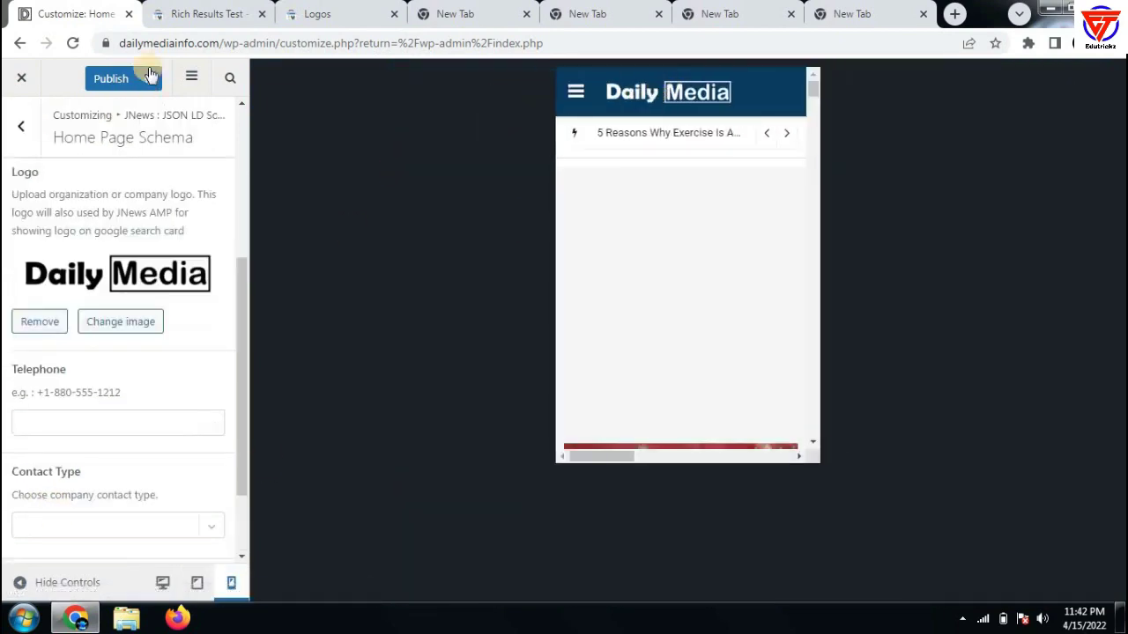
pyautogui.click(106, 78)
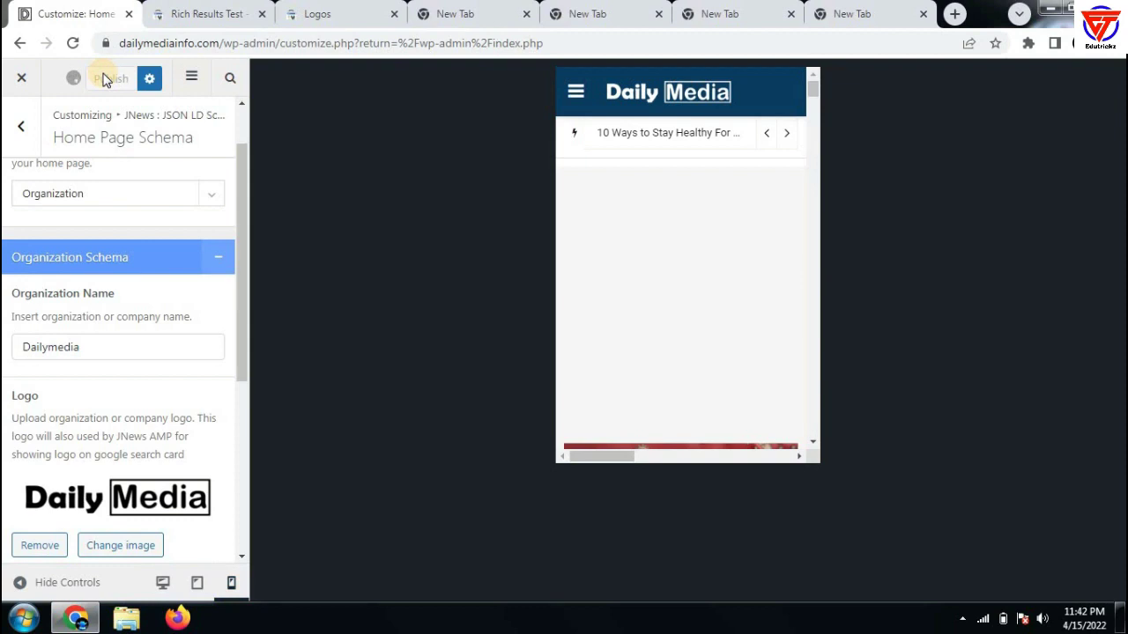
pyautogui.click(16, 137)
pyautogui.click(17, 123)
pyautogui.click(22, 88)
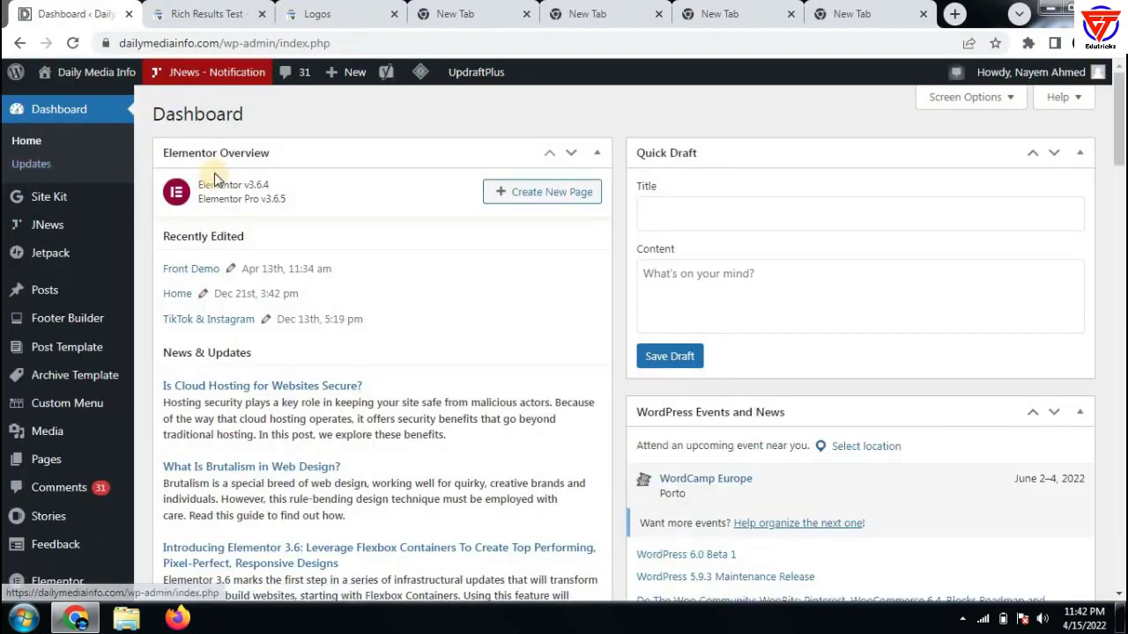
# Open the site's list of installed plugins
pyautogui.scroll(-1, 88, 255)
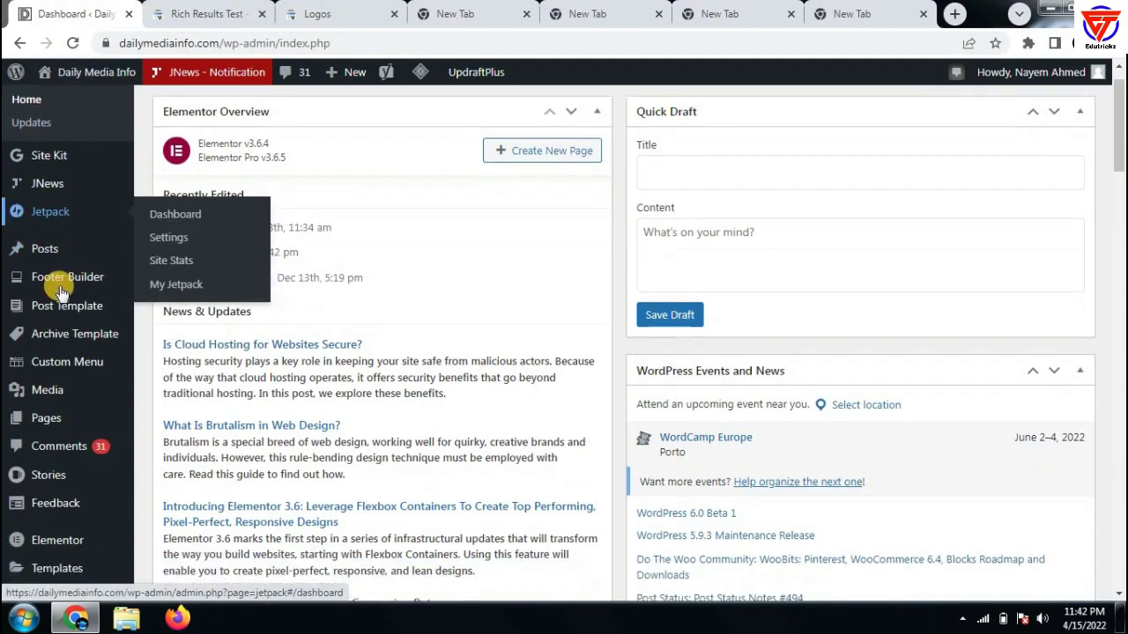
pyautogui.scroll(-1, 56, 406)
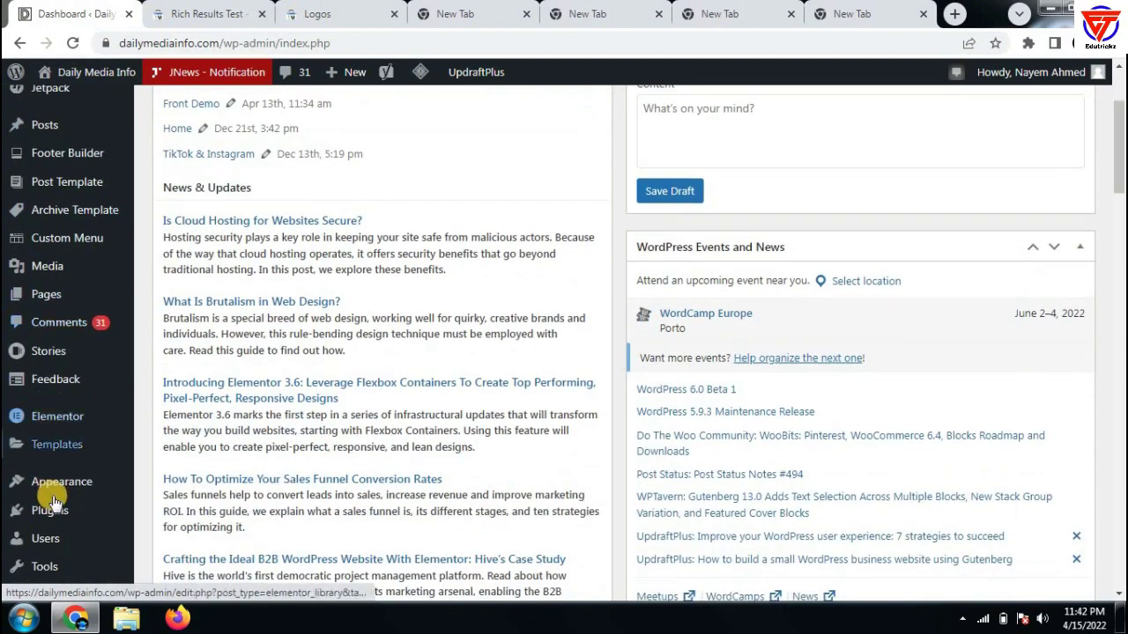
pyautogui.moveTo(50, 511)
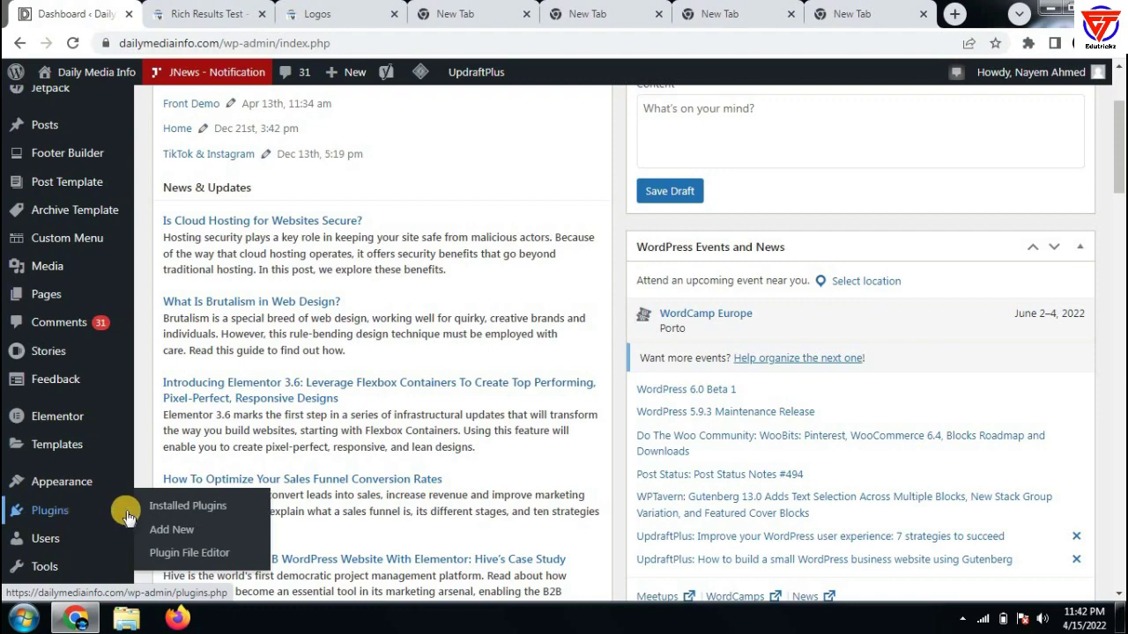
pyautogui.click(174, 515)
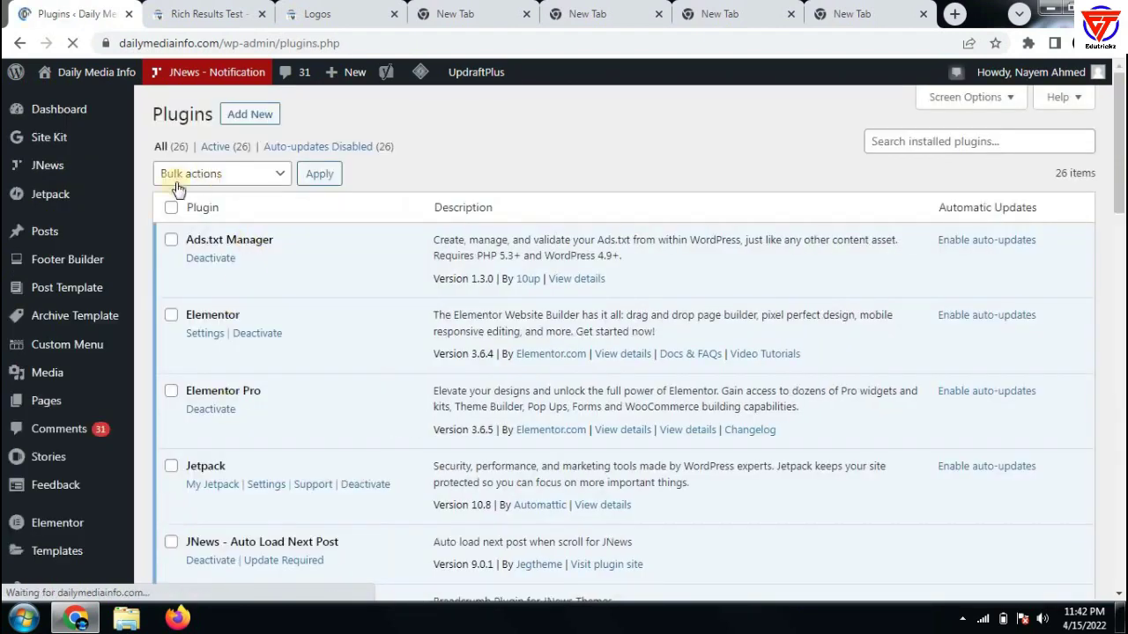
# Look through the whole list of installed plugins, checking for a caching plugin
pyautogui.scroll(-12, 361, 304)
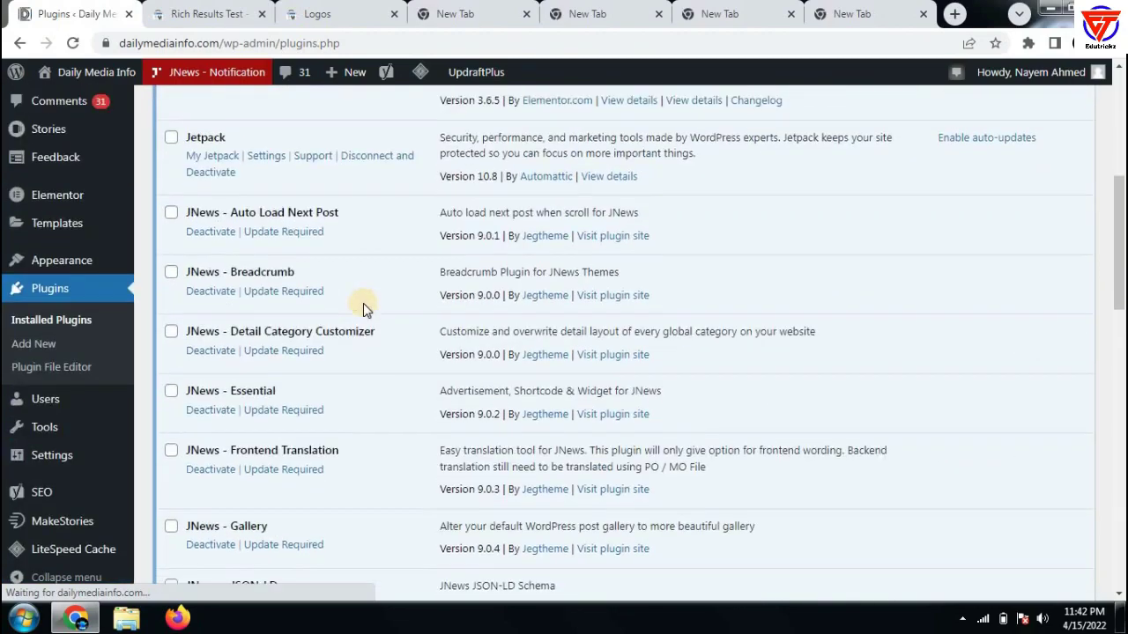
pyautogui.scroll(-4, 357, 307)
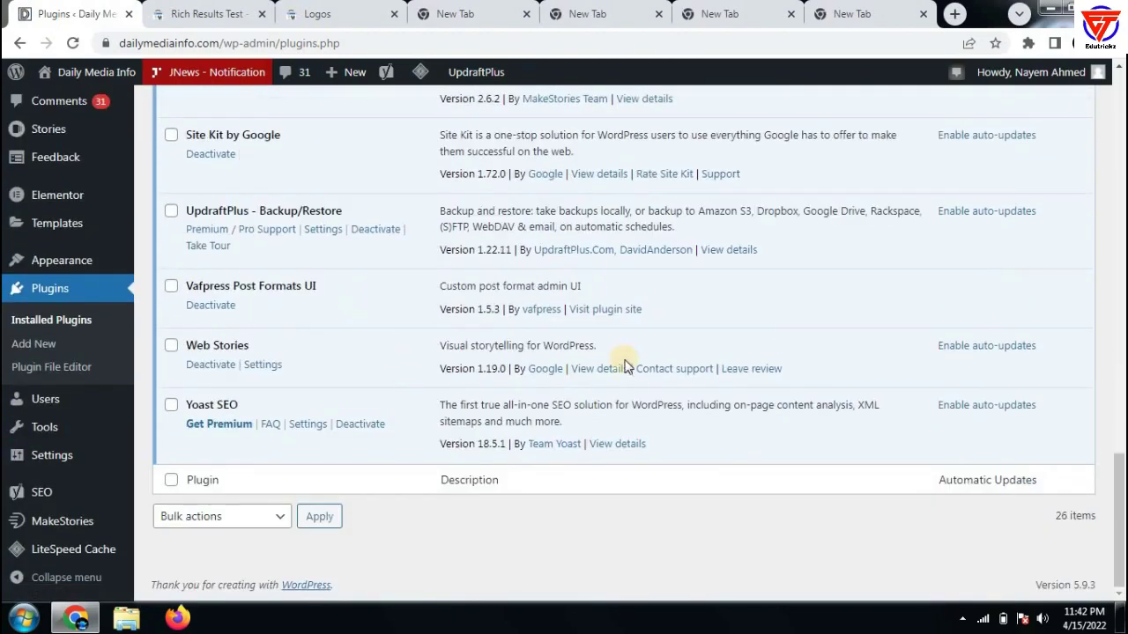
pyautogui.scroll(8, 547, 287)
pyautogui.scroll(10, 612, 339)
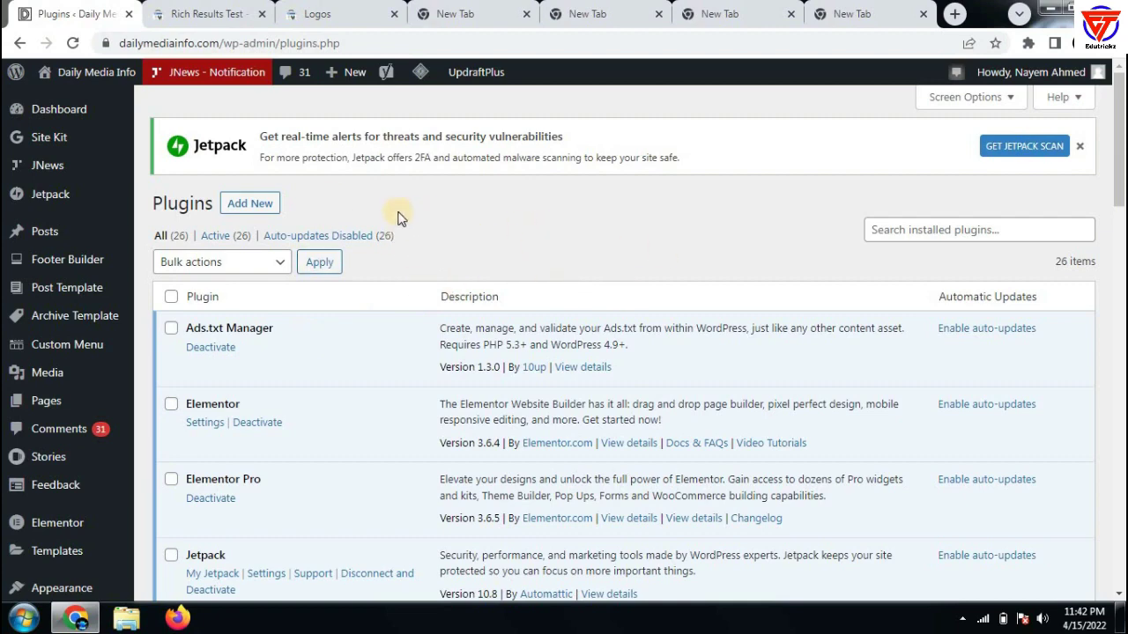
pyautogui.scroll(-2, 456, 205)
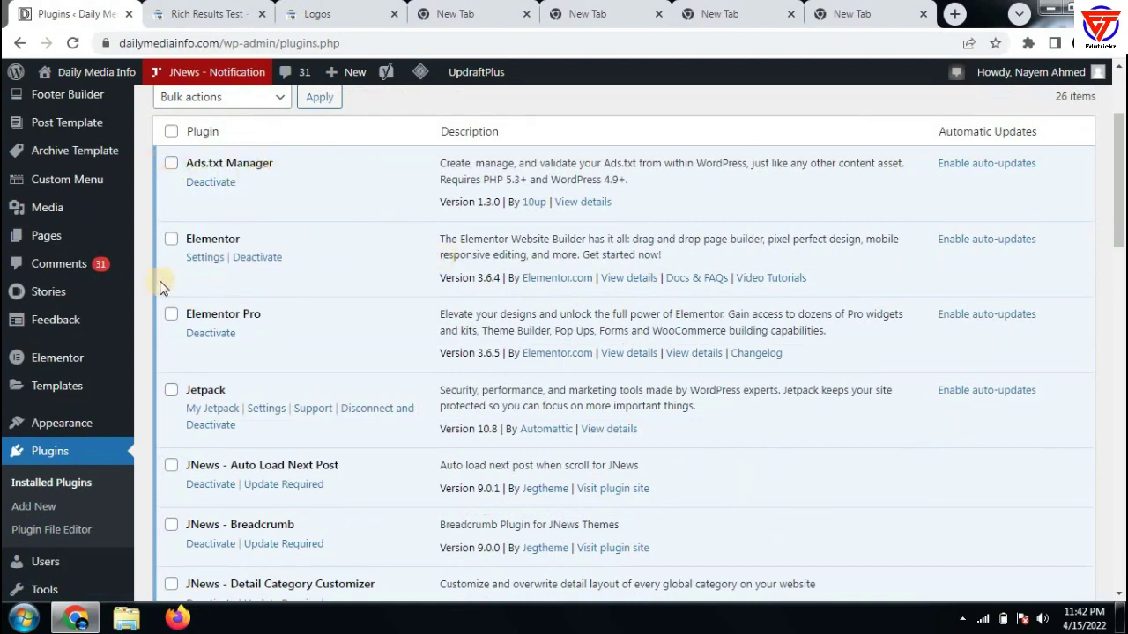
pyautogui.scroll(-2, 333, 254)
pyautogui.scroll(1, 192, 219)
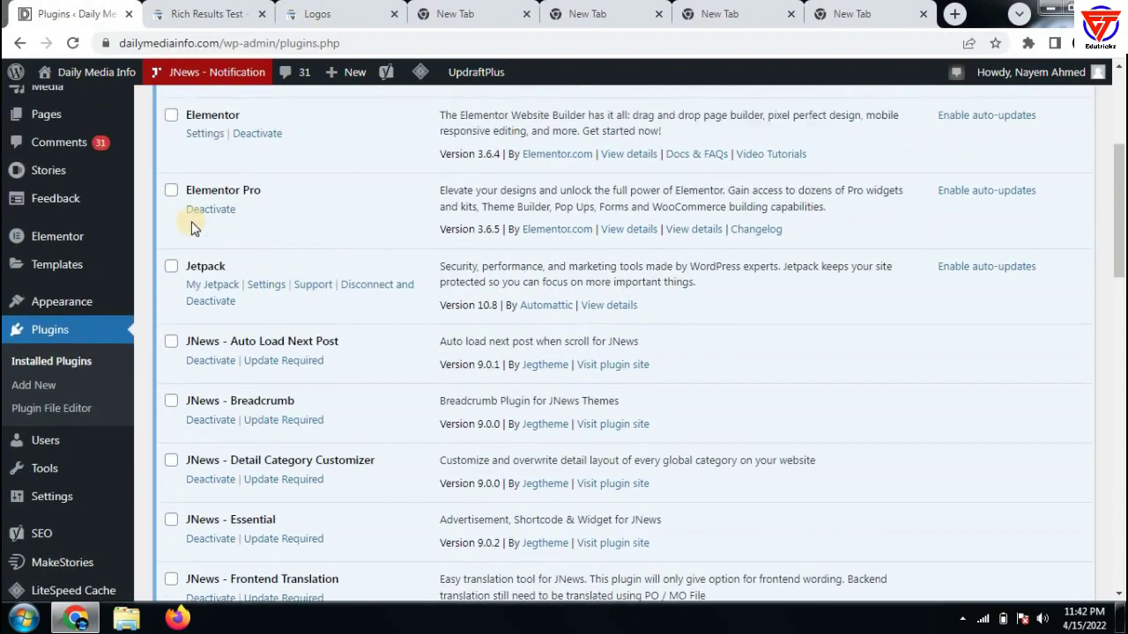
pyautogui.scroll(-3, 308, 250)
pyautogui.scroll(1, 199, 219)
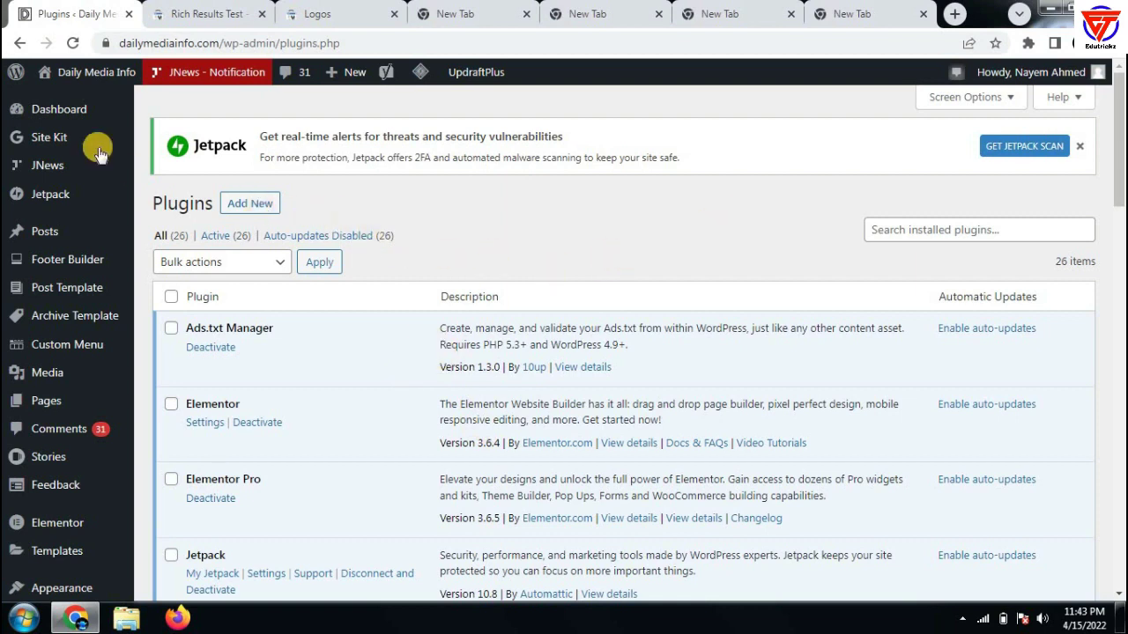
# Return to the dashboard and open the page for adding new plugins
pyautogui.click(63, 112)
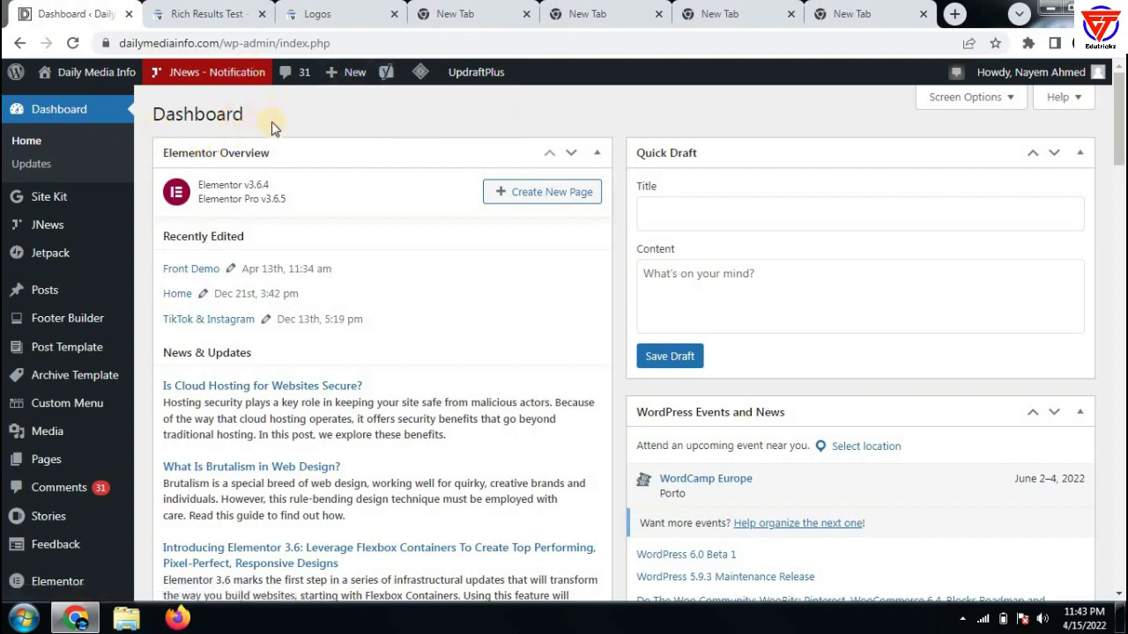
pyautogui.scroll(-2, 71, 256)
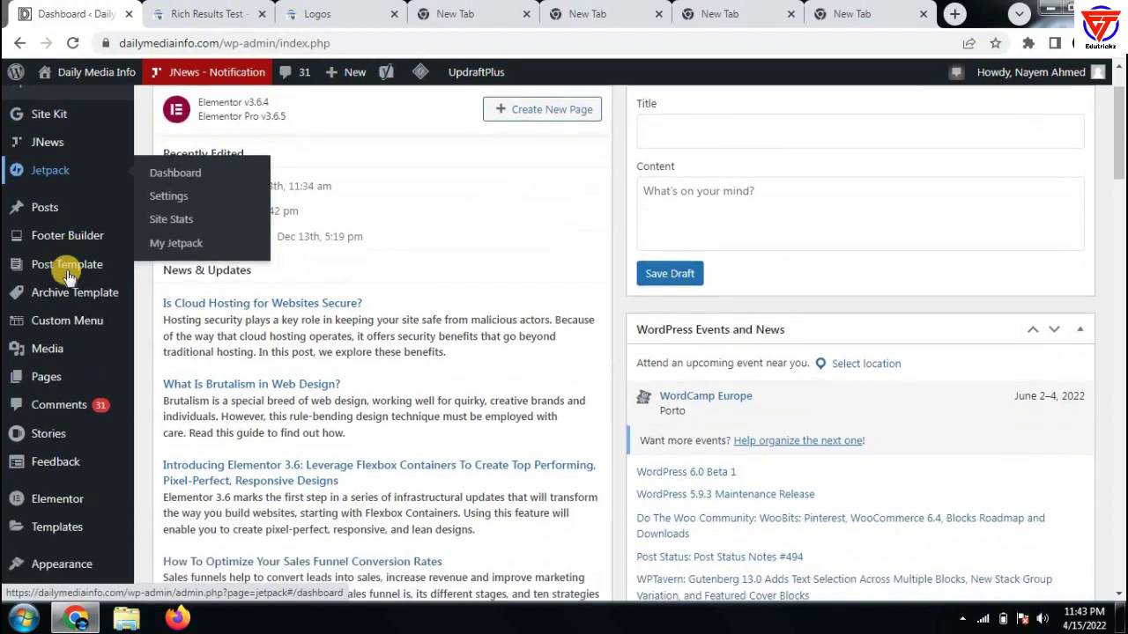
pyautogui.scroll(-2, 58, 432)
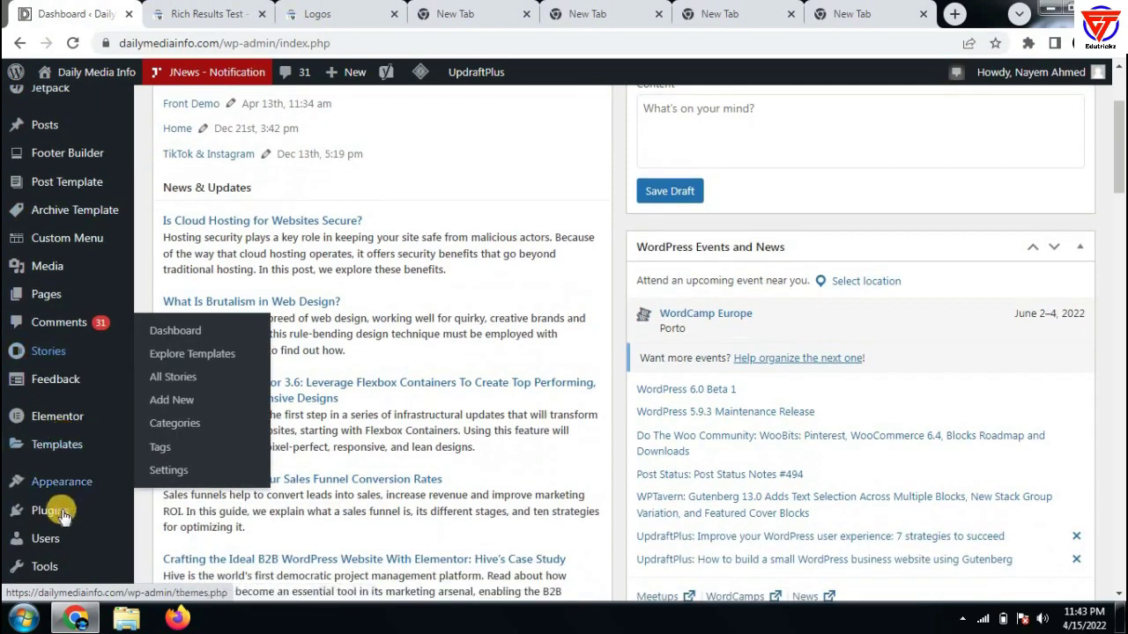
pyautogui.moveTo(57, 515)
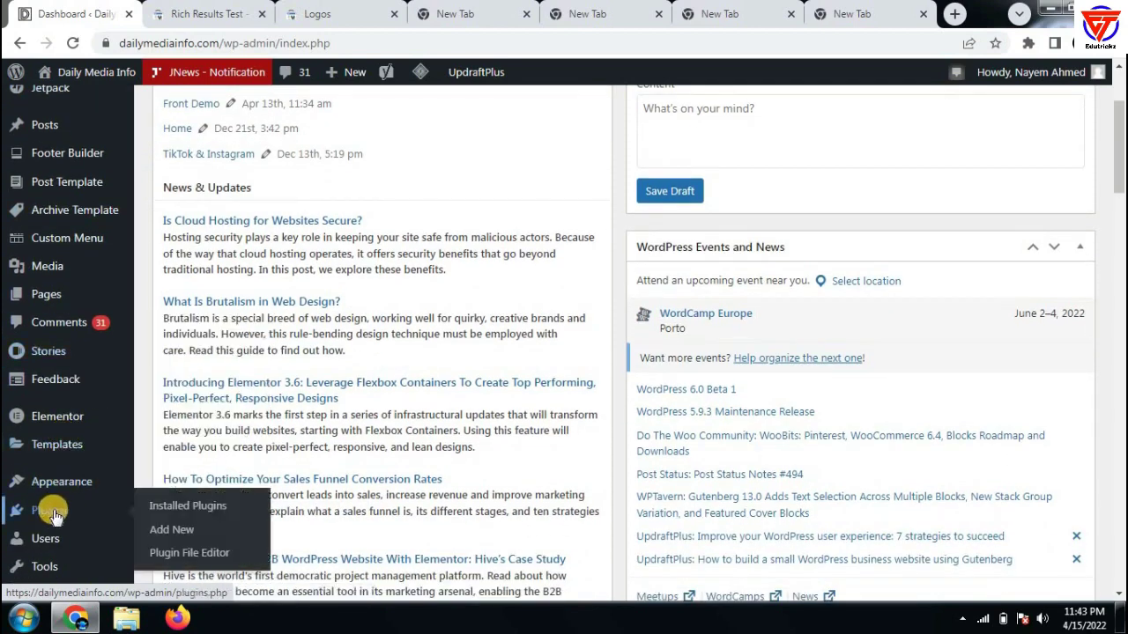
pyautogui.click(185, 532)
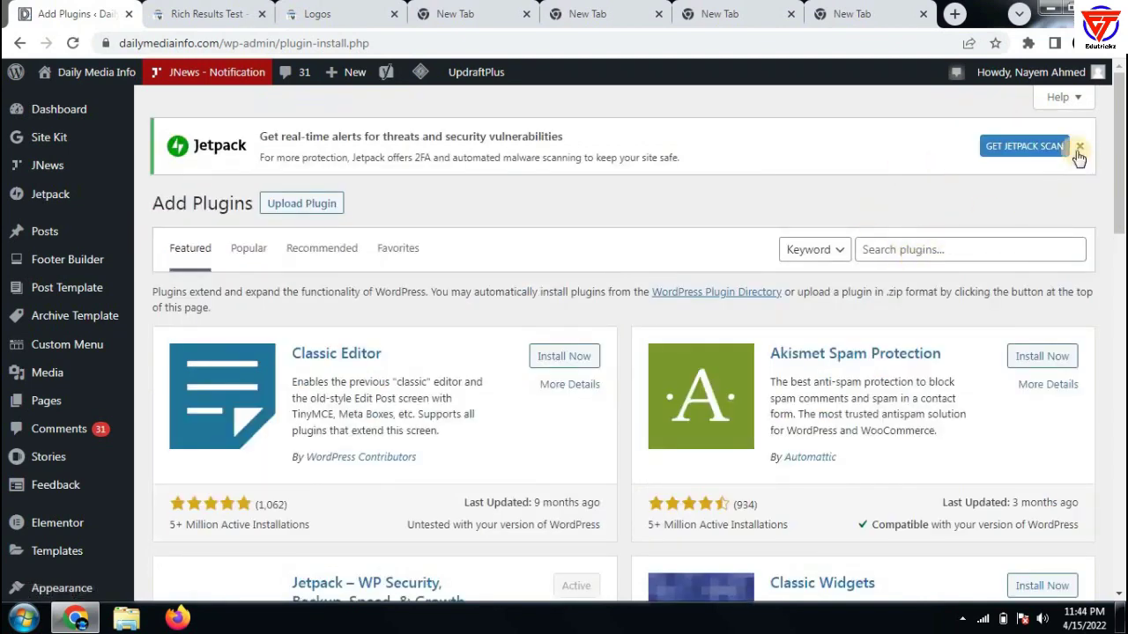
# Dismiss the Jetpack notice and search the plugin directory for "wp fastest catche"
pyautogui.click(1081, 148)
pyautogui.click(918, 160)
pyautogui.write('wp fastest')
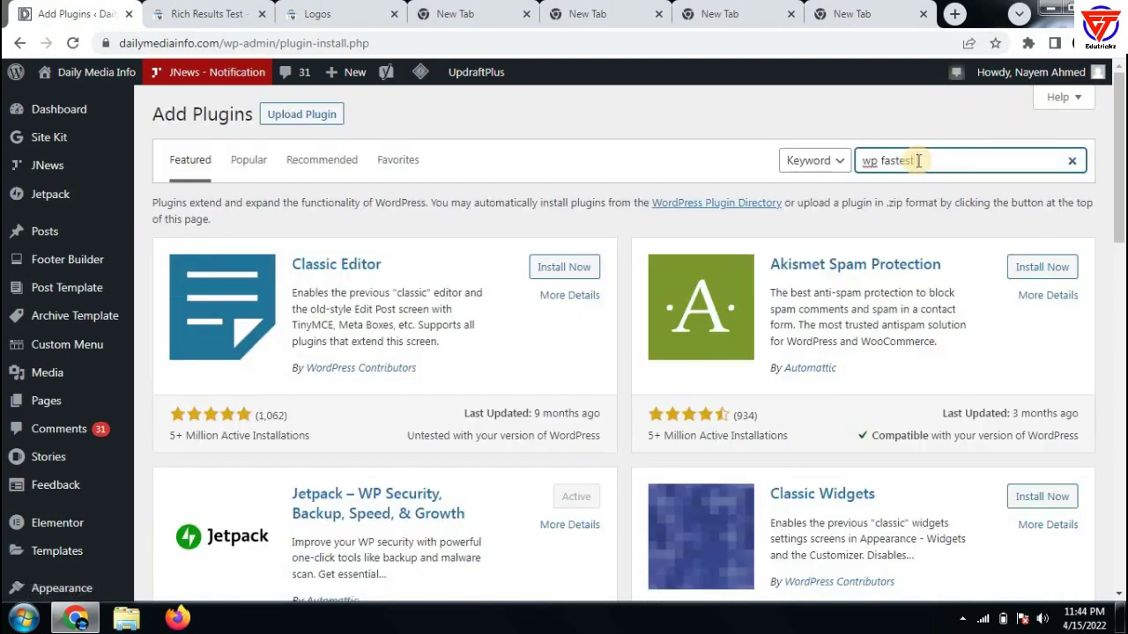
pyautogui.write(' catche')
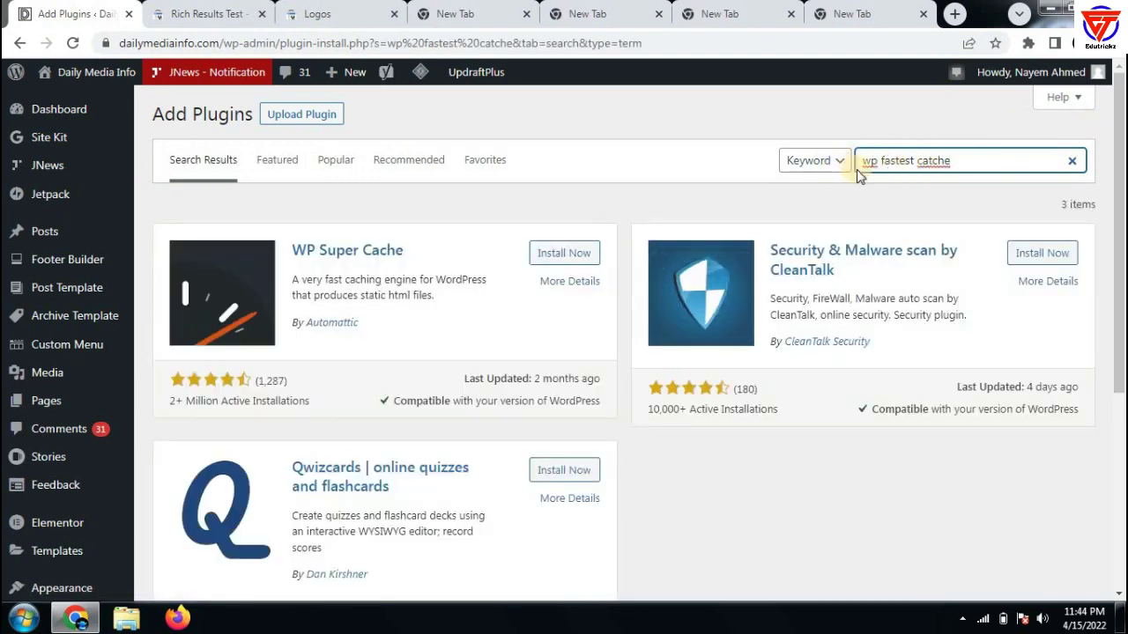
# Search the plugin directory for "wp fast catche", and install and activate WP Super Cache
pyautogui.click(432, 342)
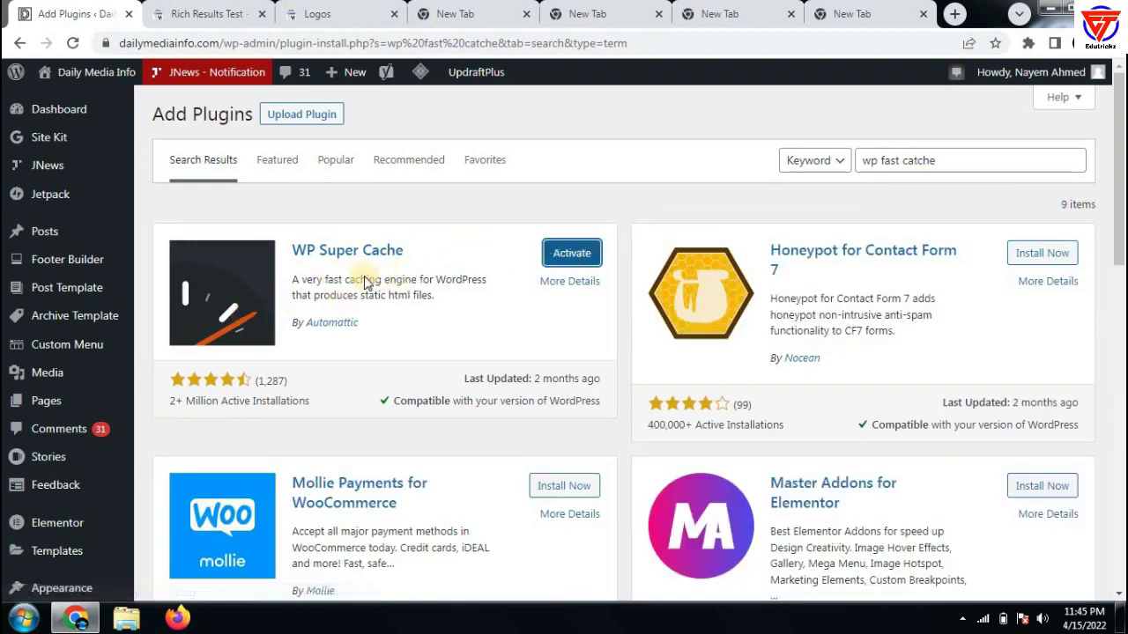
pyautogui.click(571, 253)
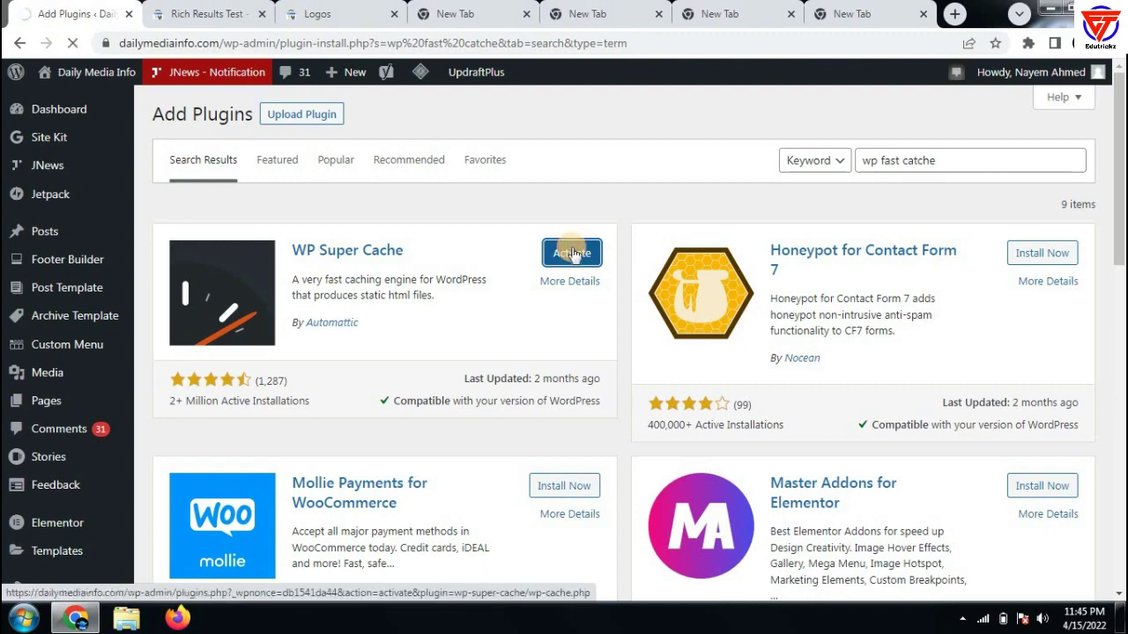
# Reload the installed plugins list without the activation notices
pyautogui.scroll(-2, 35, 344)
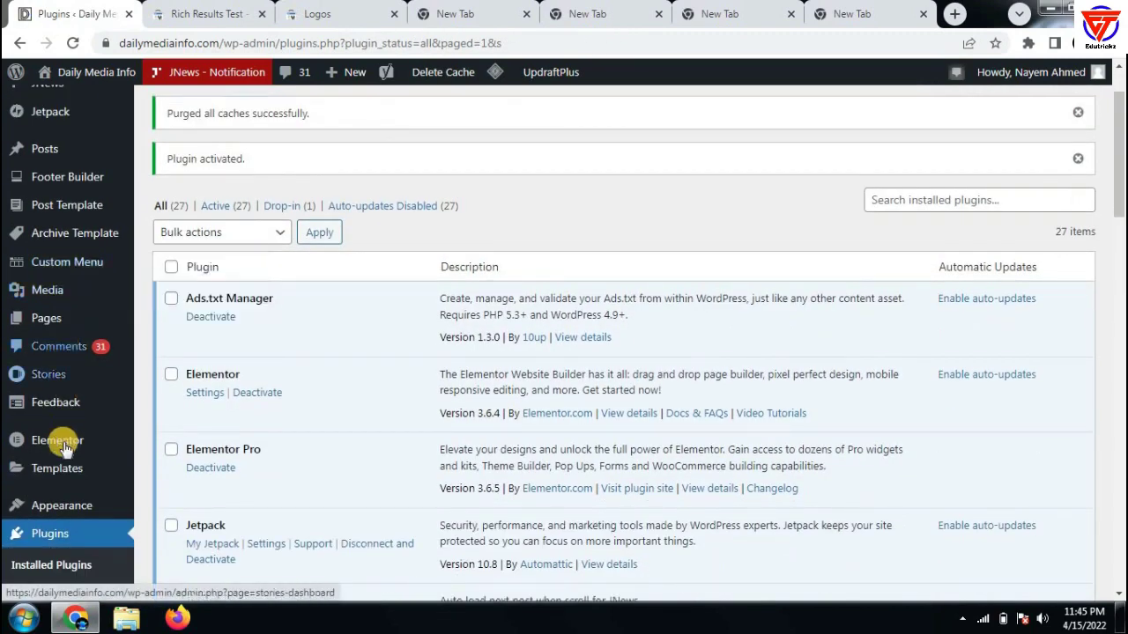
pyautogui.scroll(-3, 58, 493)
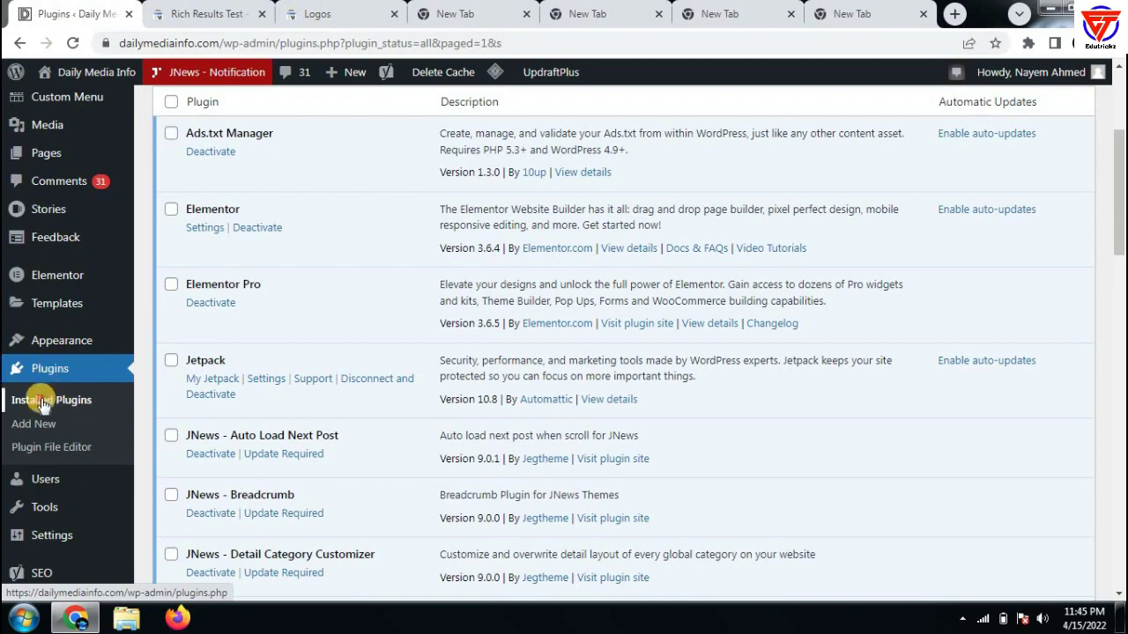
pyautogui.click(43, 401)
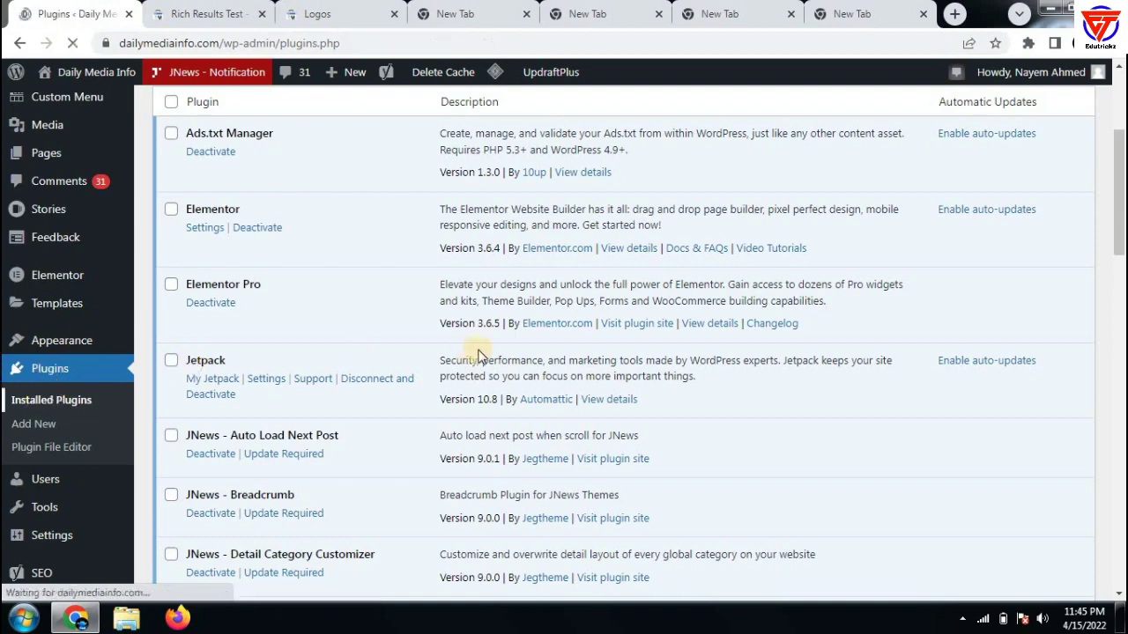
# Find WP Super Cache in the installed plugins list and open its settings
pyautogui.scroll(-3, 471, 352)
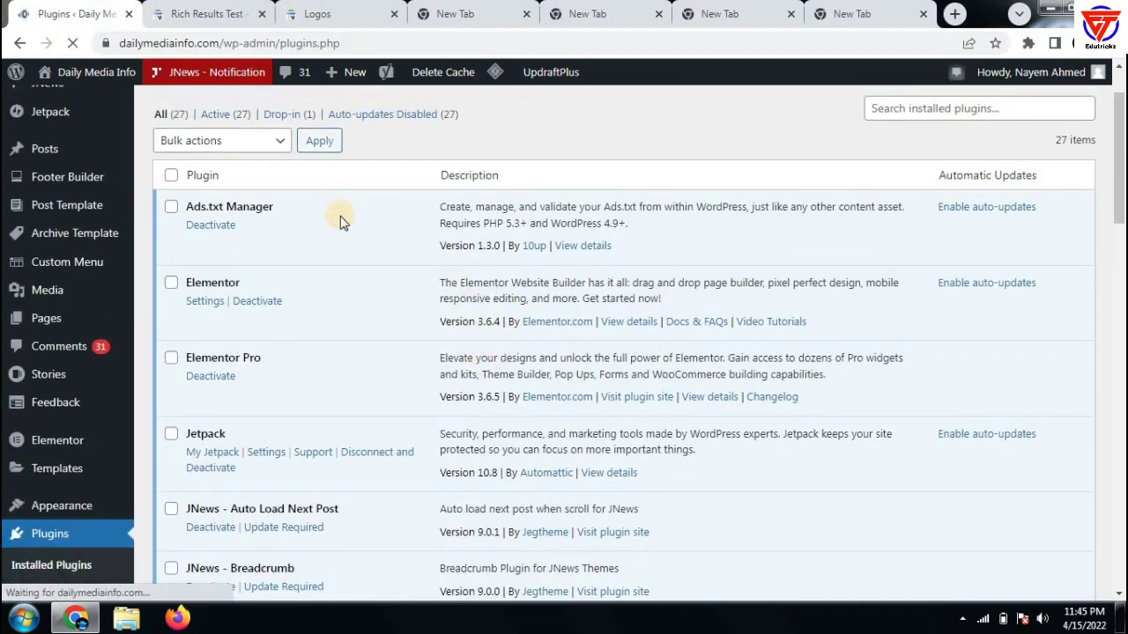
pyautogui.scroll(-4, 350, 239)
pyautogui.scroll(-10, 349, 263)
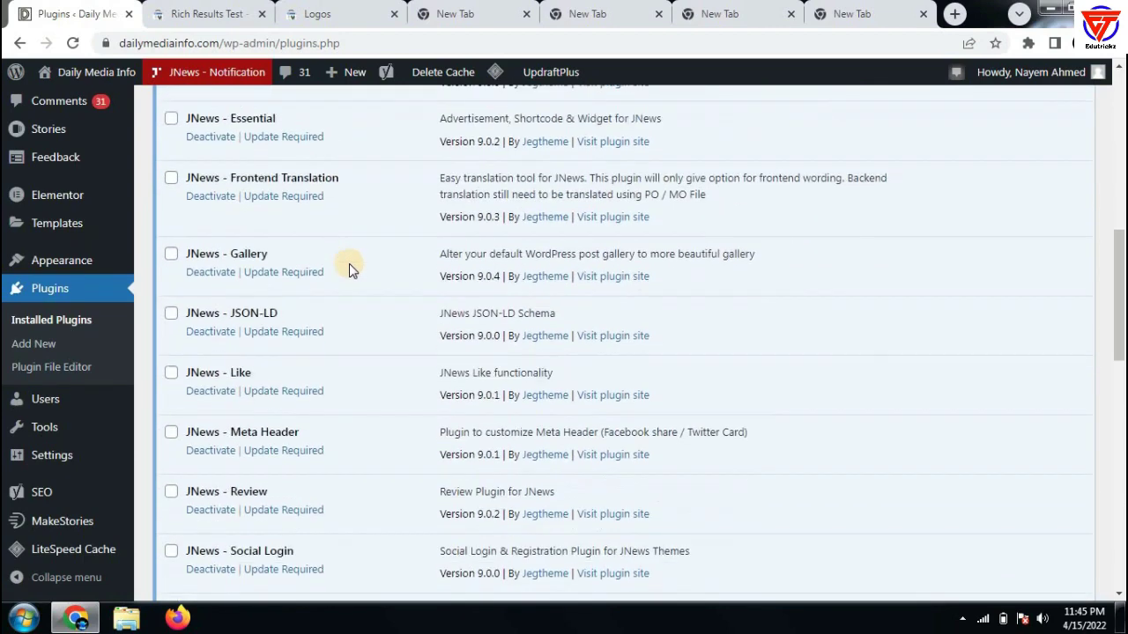
pyautogui.scroll(-1, 423, 437)
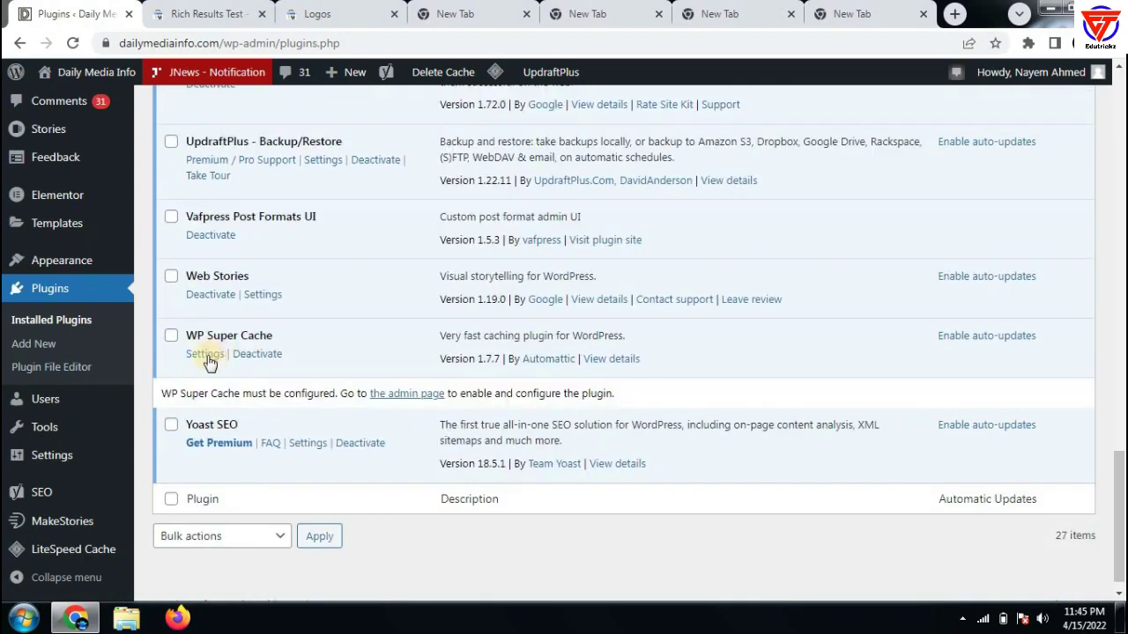
pyautogui.moveTo(181, 335); pyautogui.dragTo(346, 363)
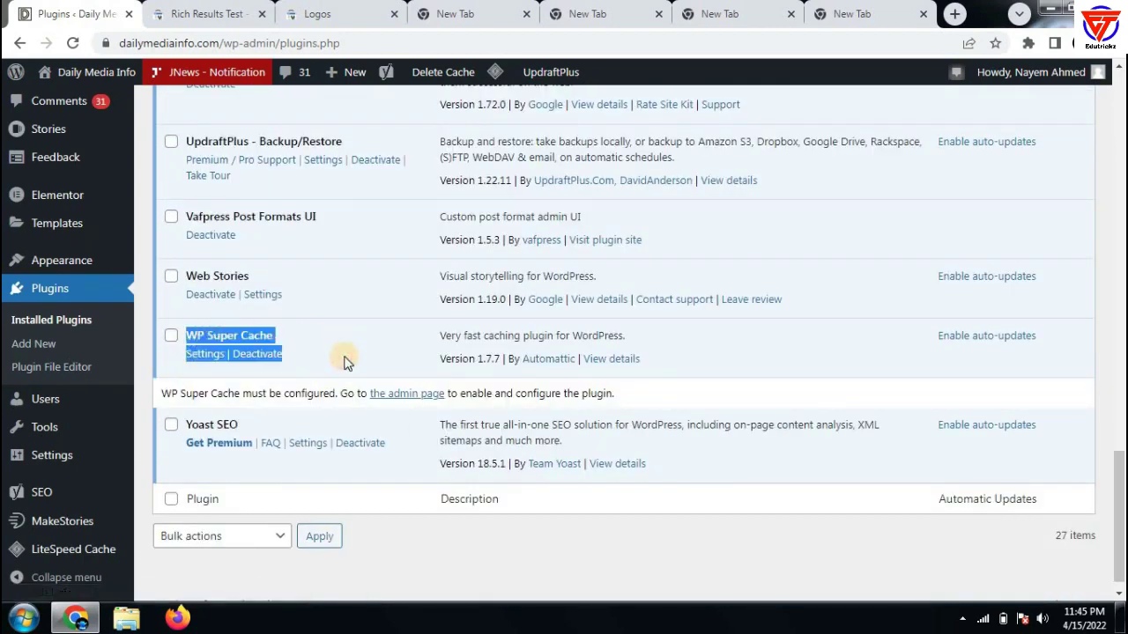
pyautogui.click(350, 346)
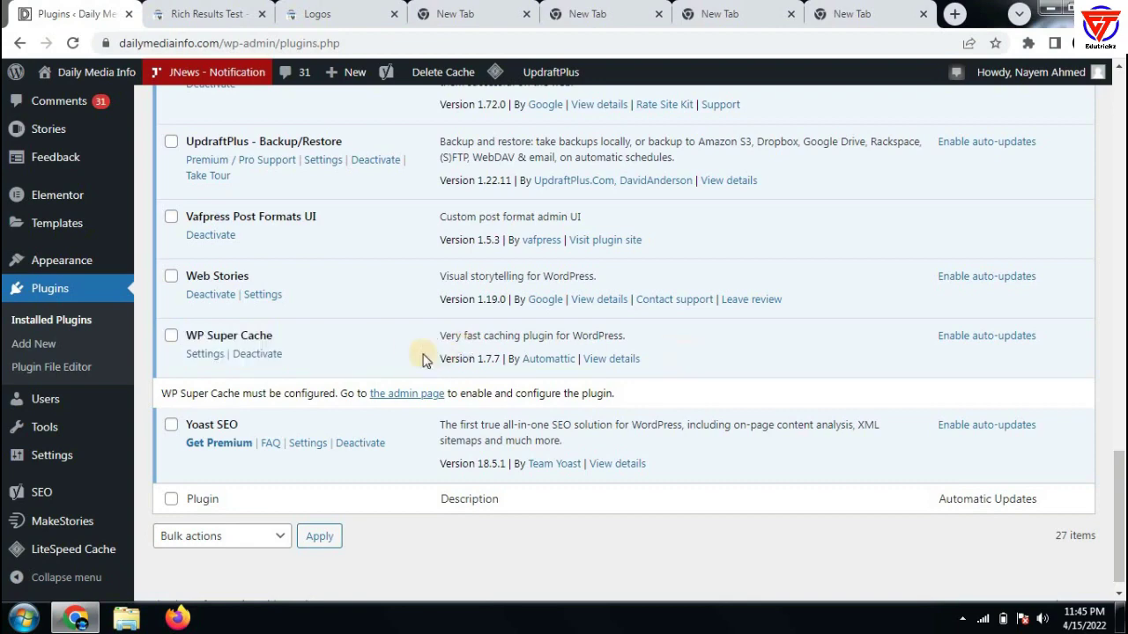
pyautogui.click(205, 355)
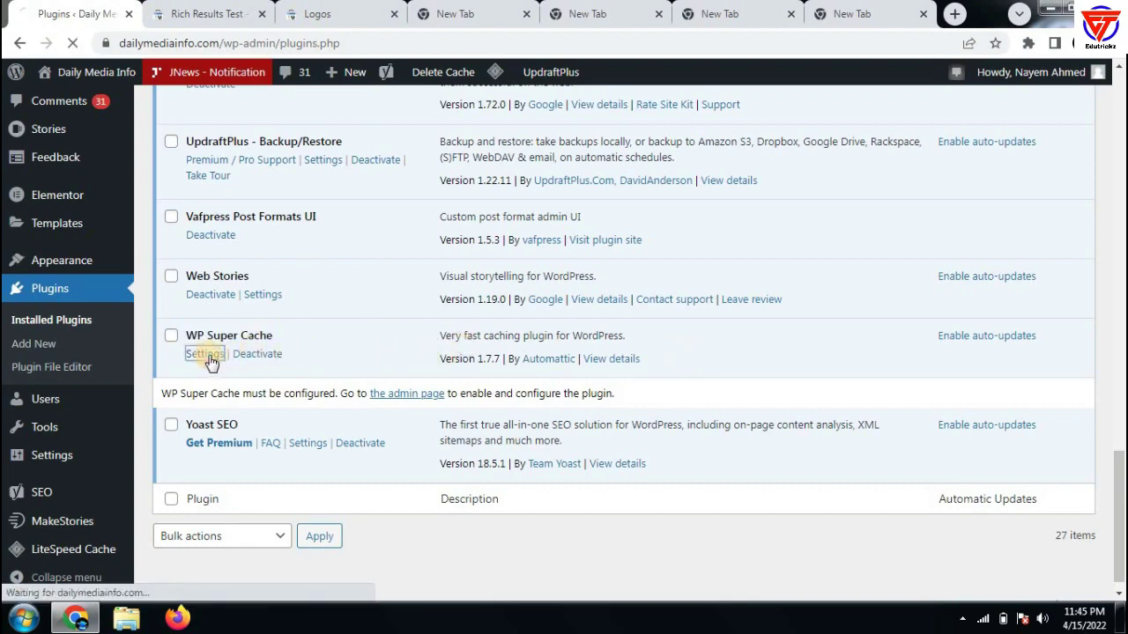
# Select the Caching On option in the WP Super Cache settings without applying it, and return to the dashboard
pyautogui.scroll(-3, 396, 359)
pyautogui.scroll(3, 397, 359)
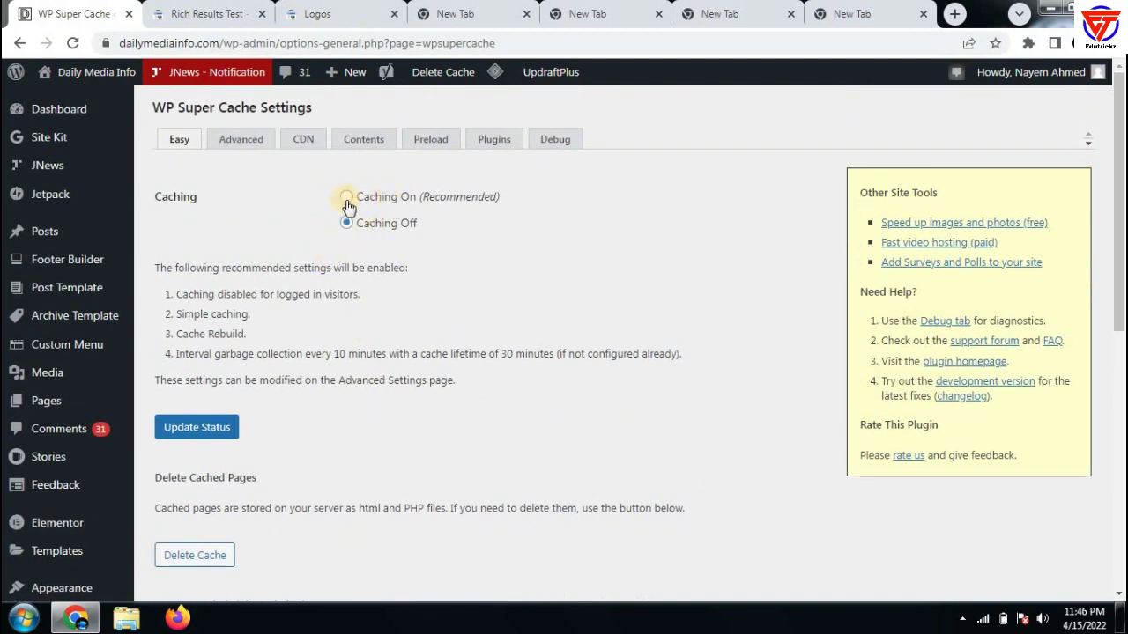
pyautogui.click(348, 197)
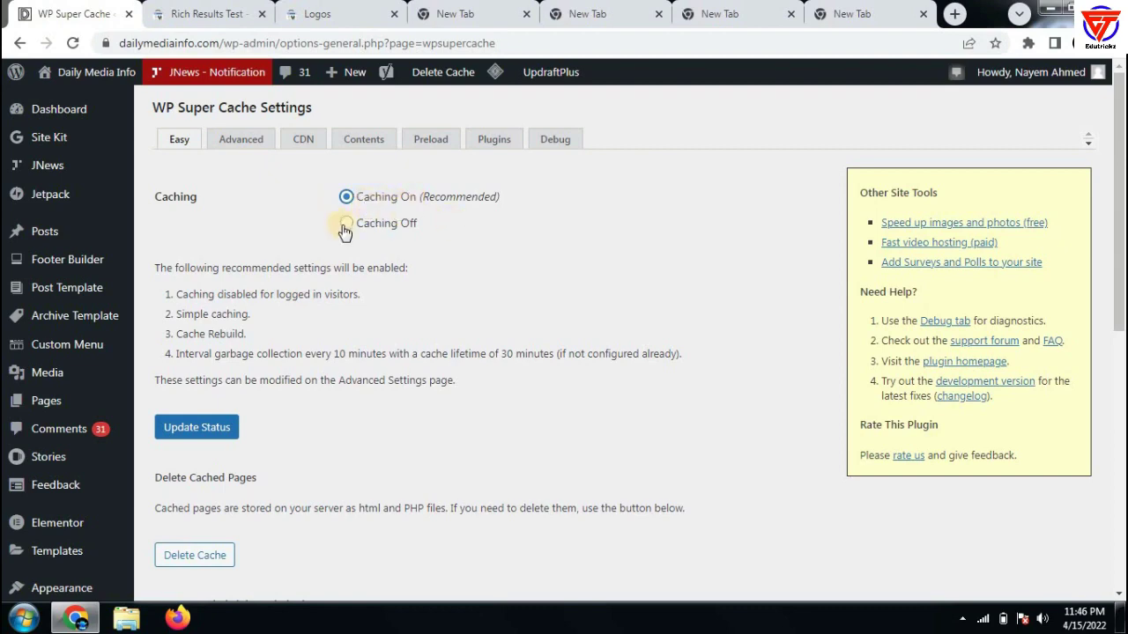
pyautogui.scroll(-15, 366, 336)
pyautogui.scroll(15, 365, 347)
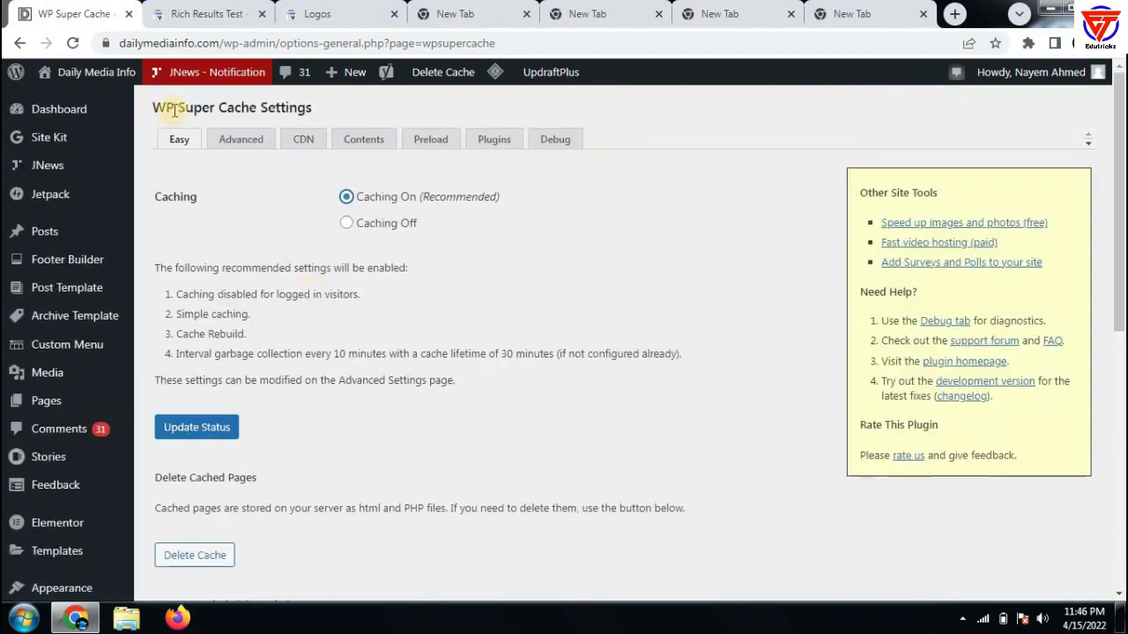
pyautogui.click(78, 118)
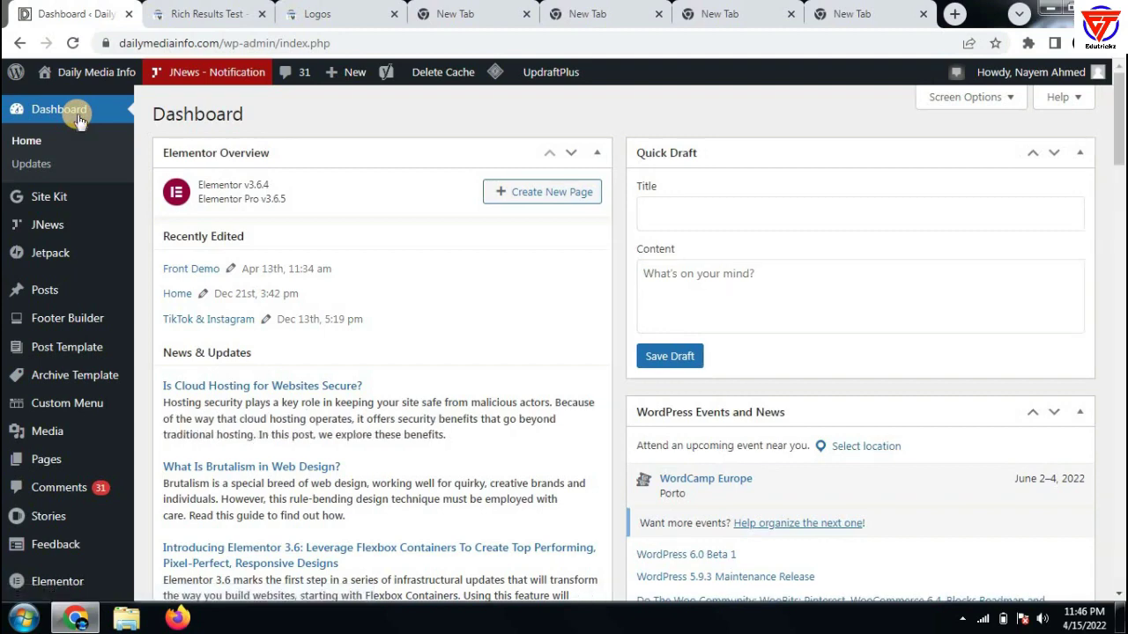
# Reopen the WP Super Cache settings from the list of installed plugins
pyautogui.moveTo(111, 381)
pyautogui.scroll(-4, 110, 381)
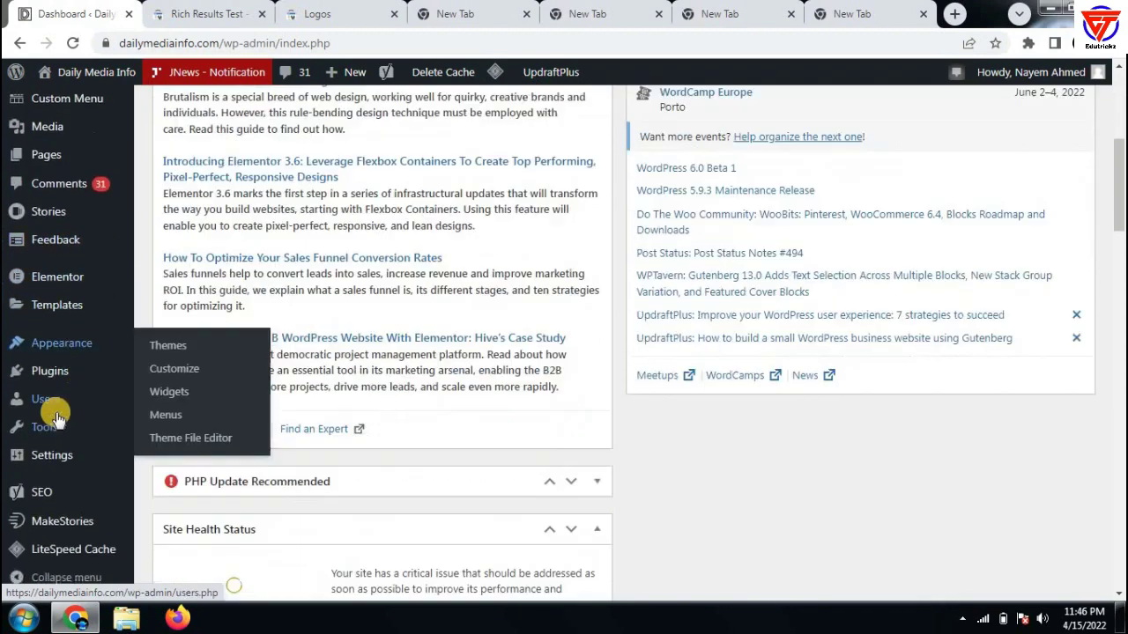
pyautogui.moveTo(49, 371)
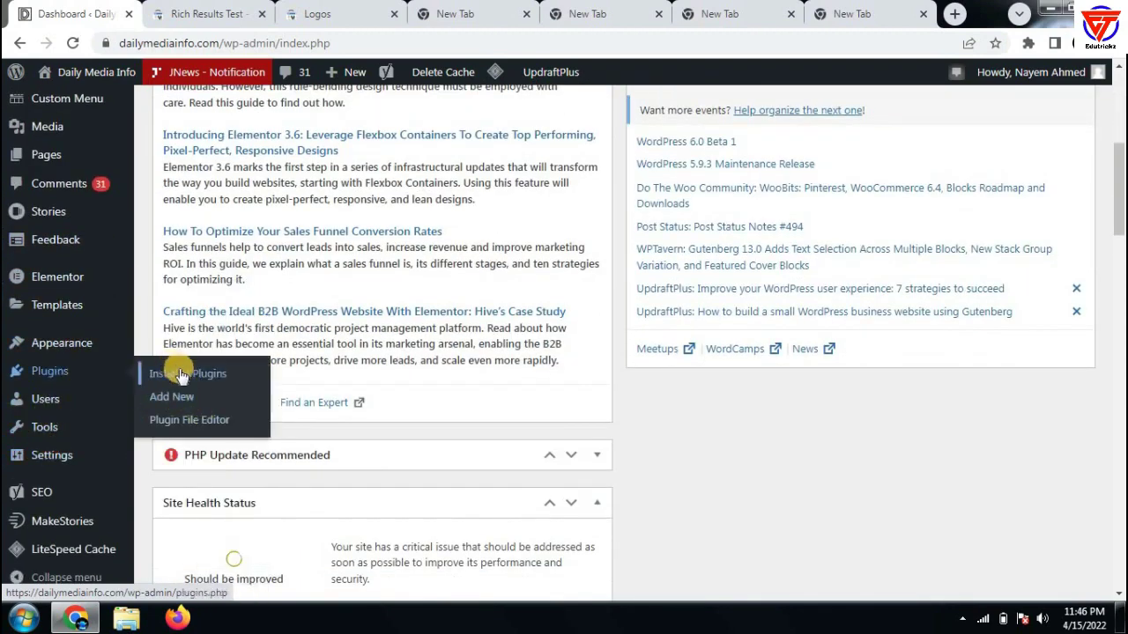
pyautogui.click(159, 379)
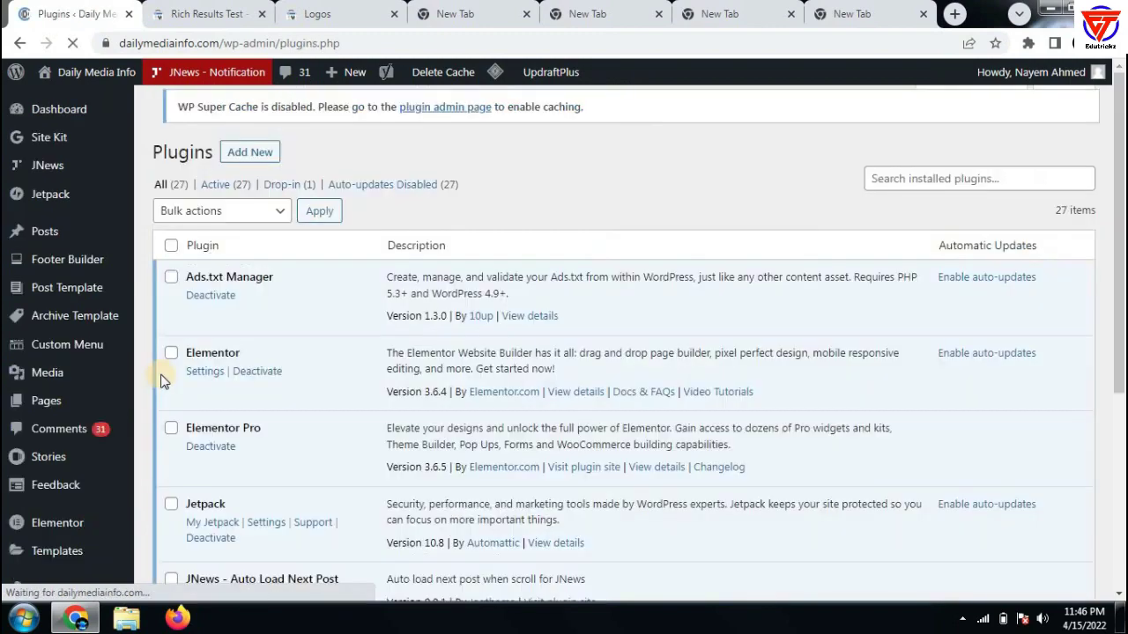
pyautogui.scroll(-15, 387, 370)
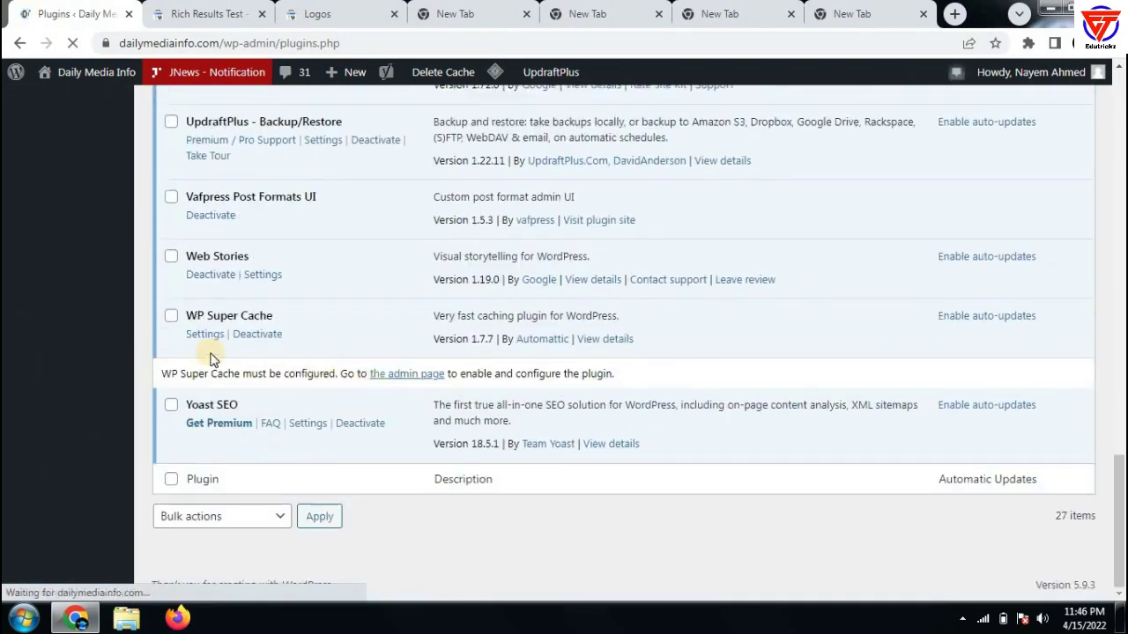
pyautogui.click(204, 336)
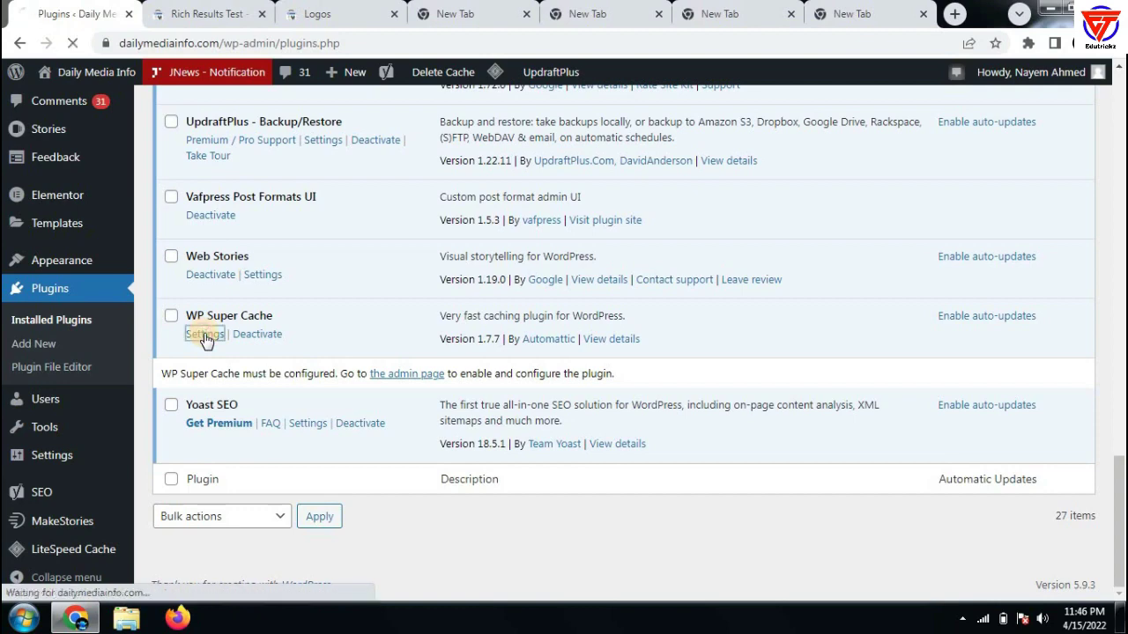
# Delete the cached pages, review the cache contents and delete the cache again before returning to the dashboard
pyautogui.scroll(-2, 284, 217)
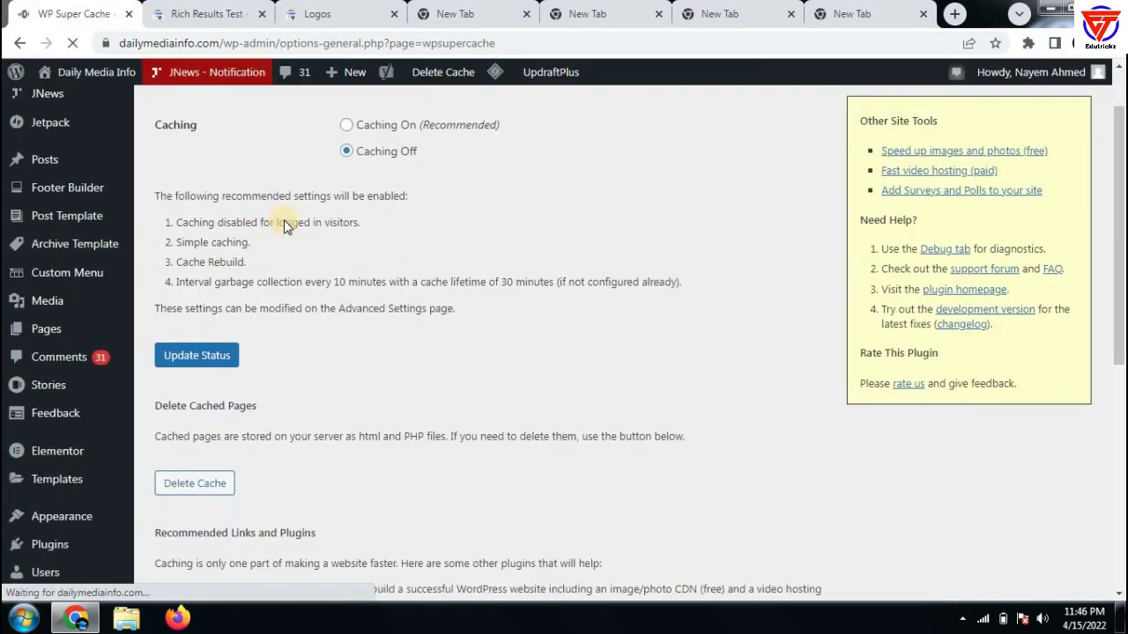
pyautogui.scroll(-1, 285, 218)
pyautogui.click(195, 308)
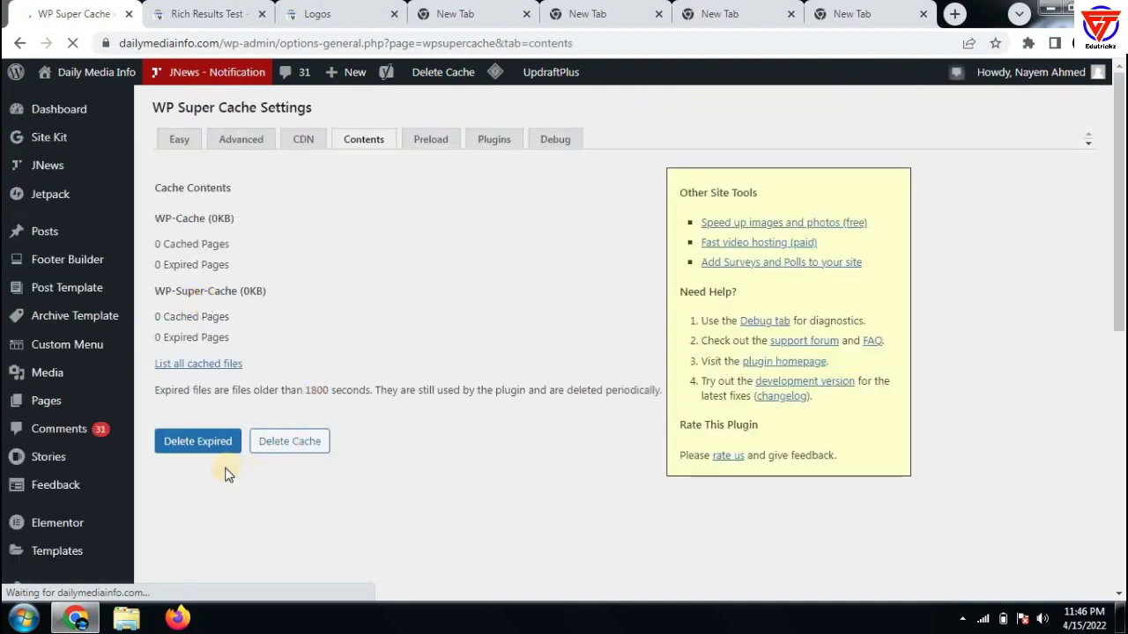
pyautogui.moveTo(148, 203); pyautogui.dragTo(343, 322)
pyautogui.click(299, 340)
pyautogui.moveTo(293, 349); pyautogui.dragTo(148, 187)
pyautogui.click(337, 261)
pyautogui.click(297, 444)
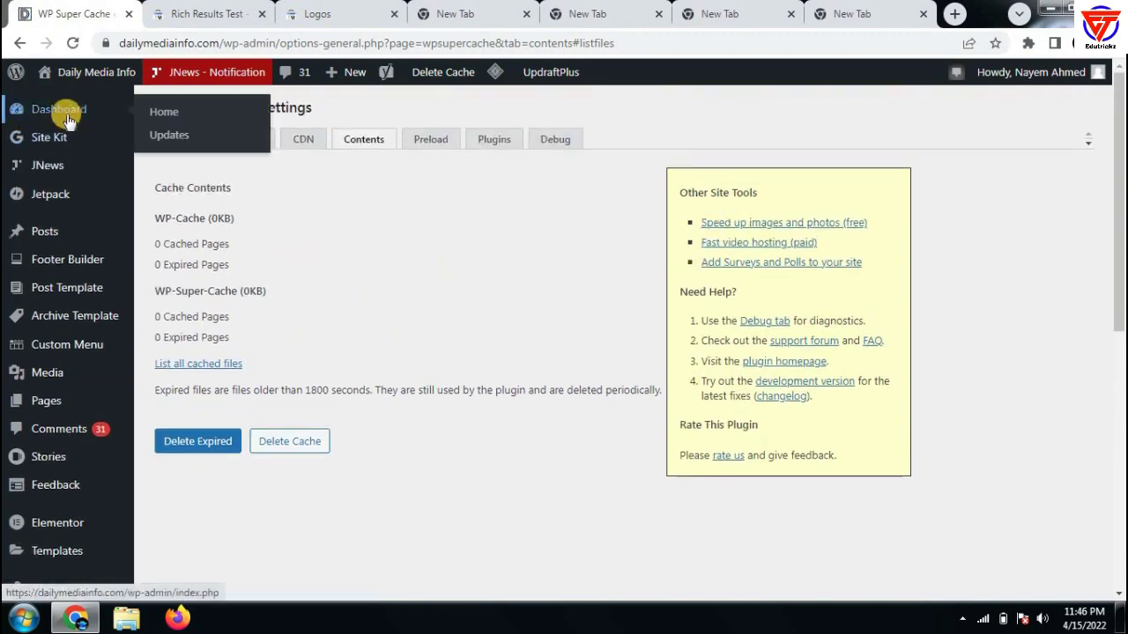
pyautogui.click(68, 119)
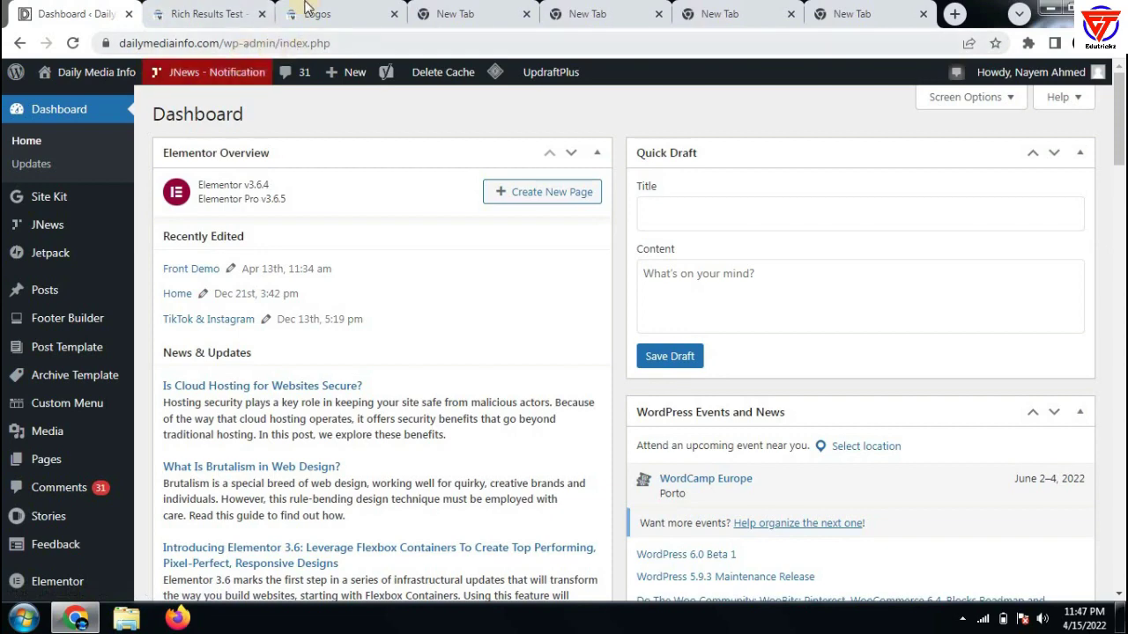
# Search Google for "google rich results checker" in an empty browser tab
pyautogui.click(471, 8)
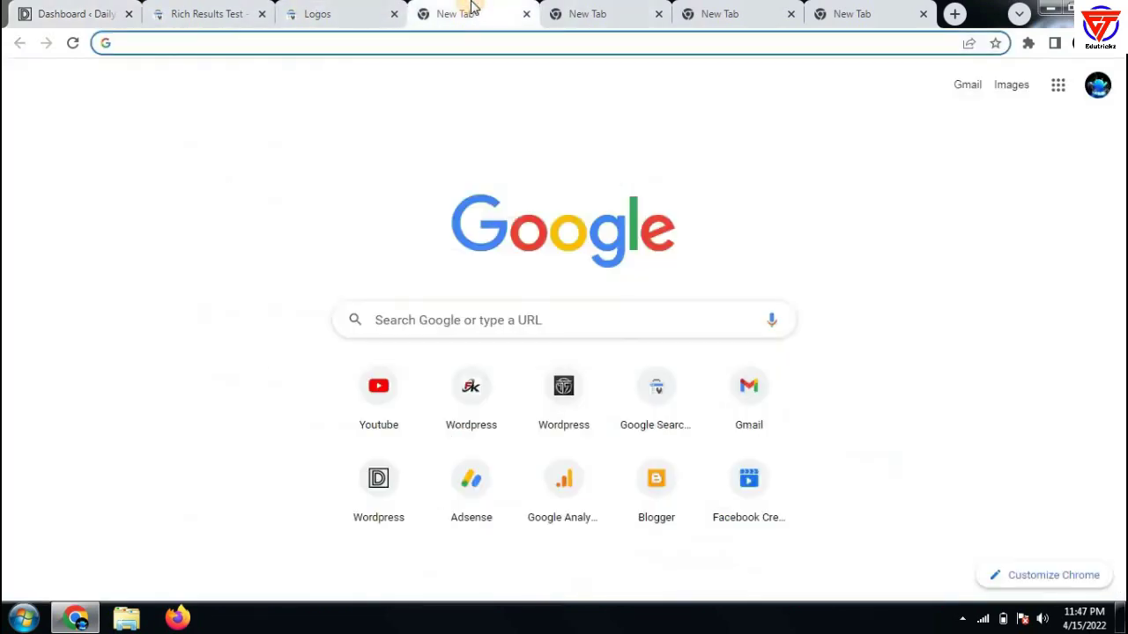
pyautogui.write('google rich results checker')
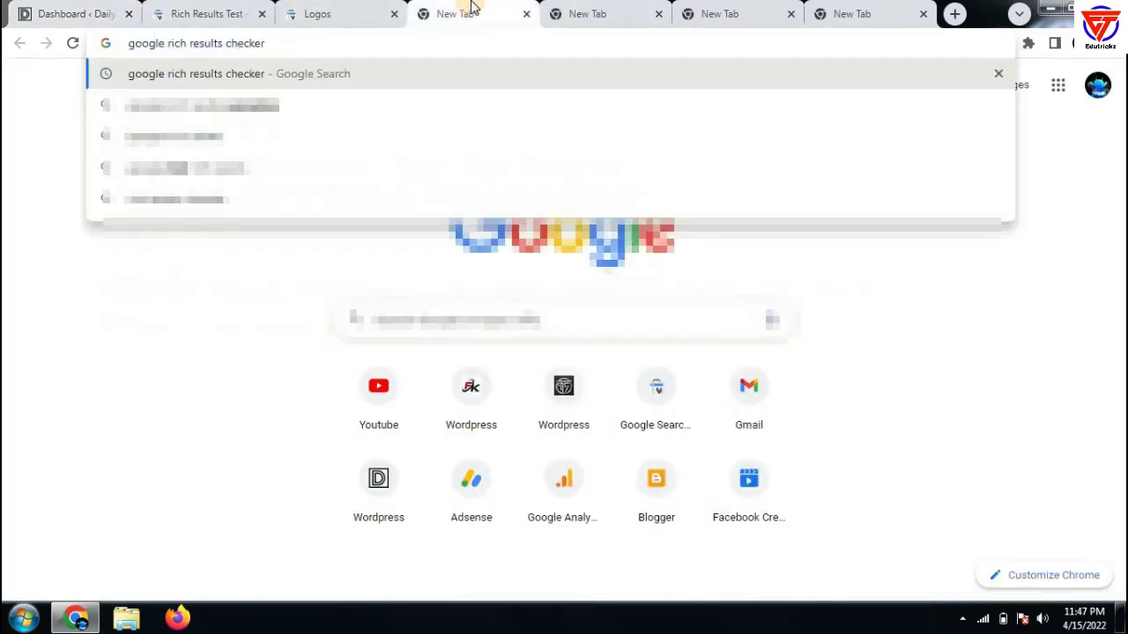
pyautogui.press('Return')
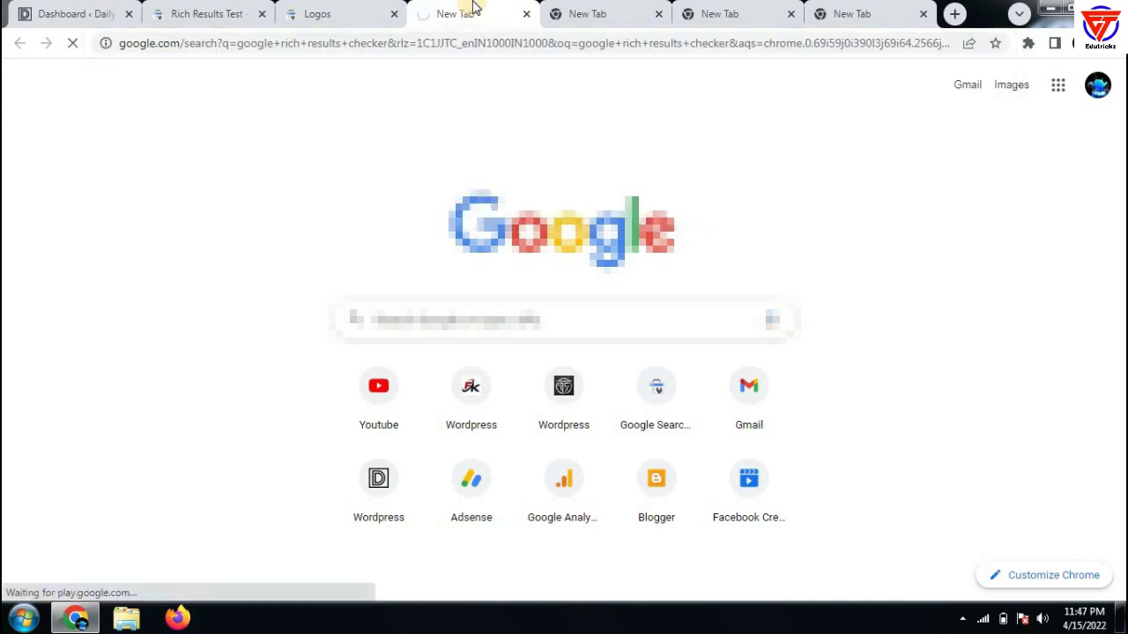
# Copy the Daily Media Info site's link address from the WordPress dashboard and return to the Google search results
pyautogui.click(12, 10)
pyautogui.rightClick(70, 67)
pyautogui.click(154, 163)
pyautogui.click(472, 13)
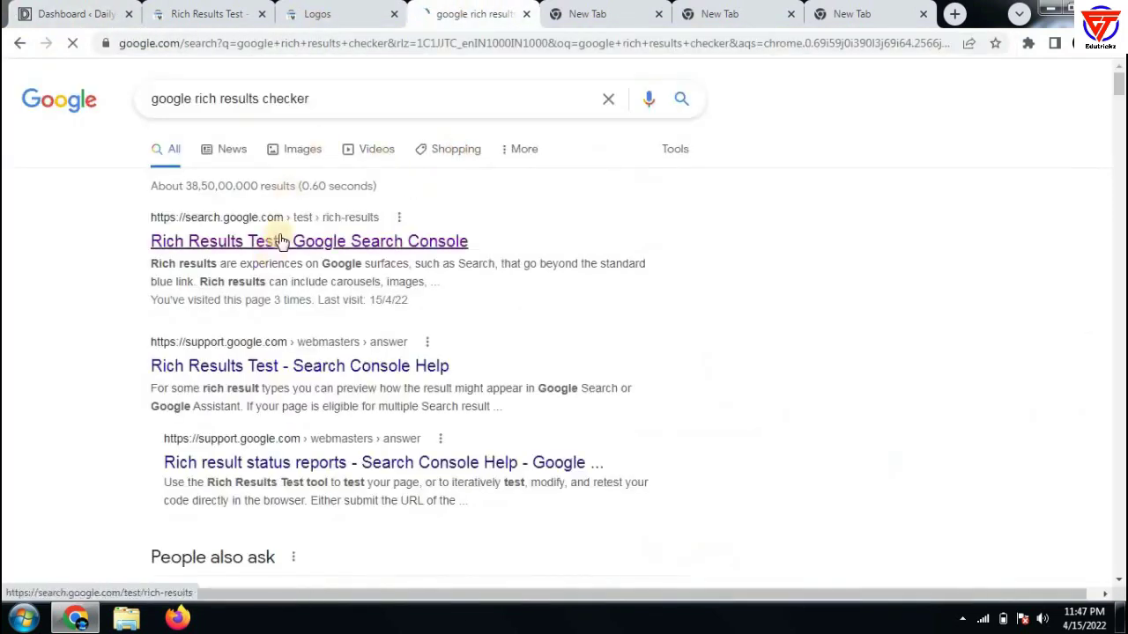
pyautogui.click(464, 240)
pyautogui.rightClick(371, 341)
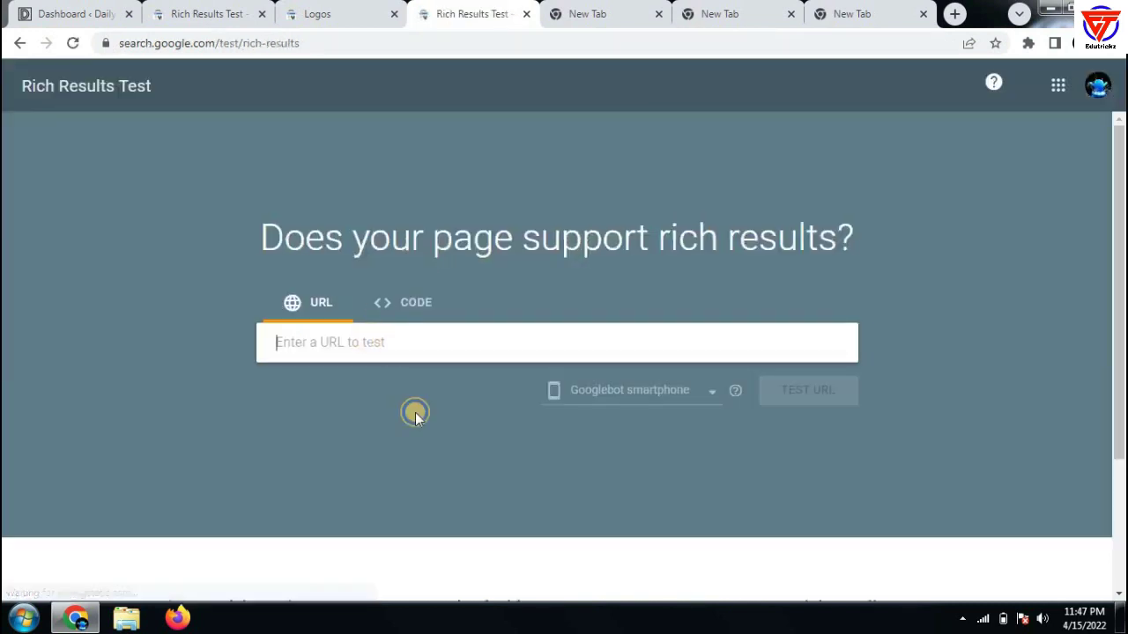
pyautogui.click(410, 439)
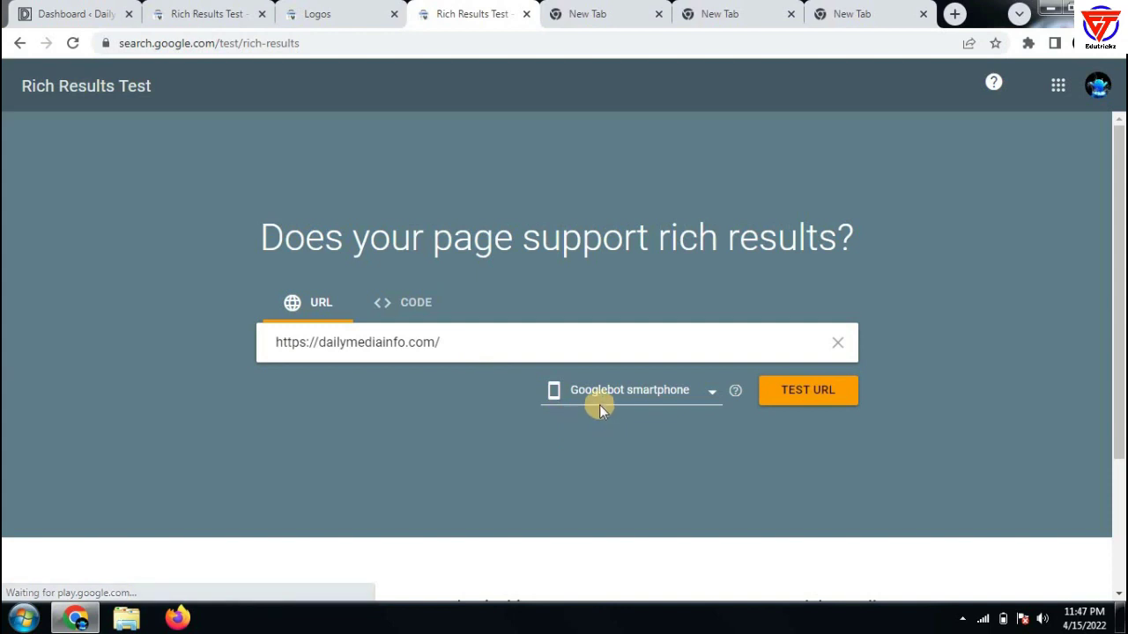
pyautogui.click(686, 399)
pyautogui.click(796, 454)
pyautogui.click(796, 392)
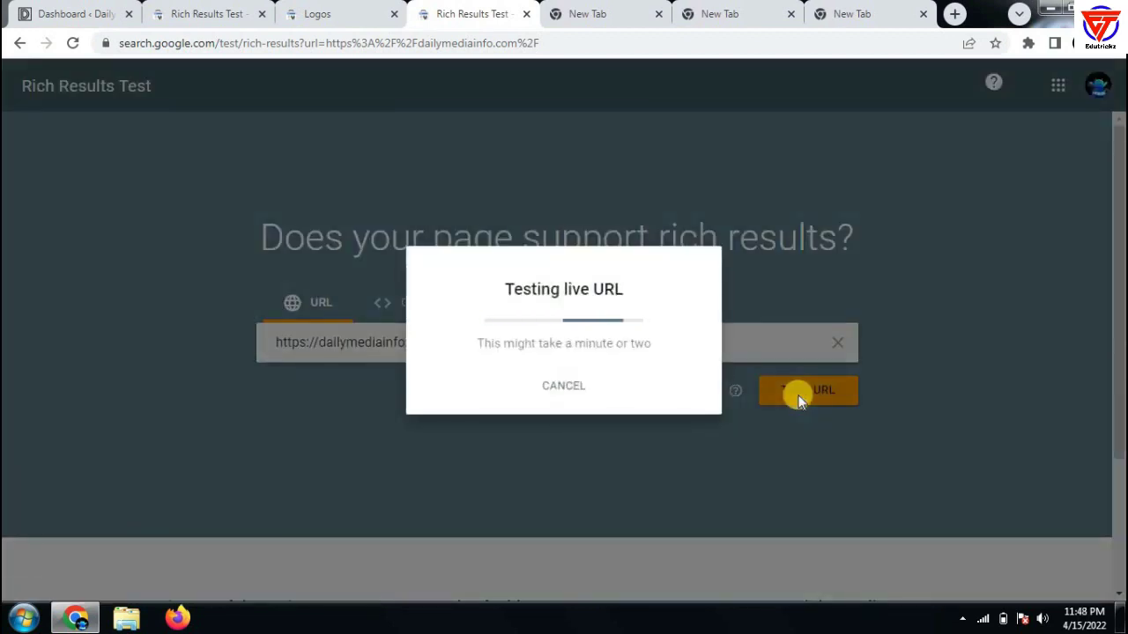
# Review the test summary and the list of detected structured data for the site
pyautogui.scroll(-2, 567, 385)
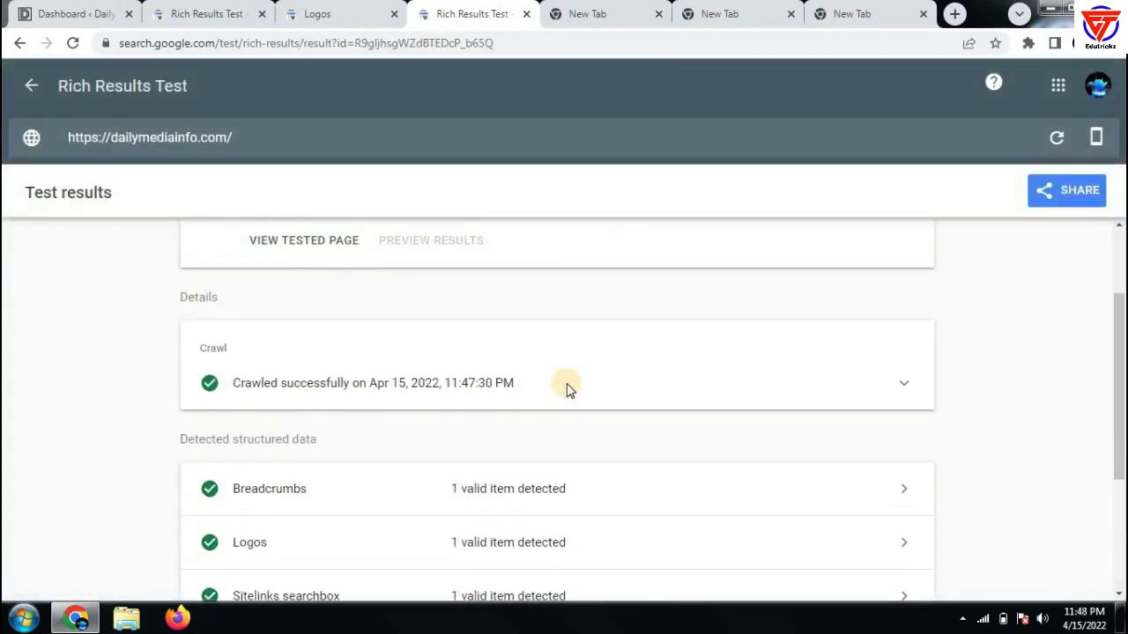
pyautogui.scroll(2, 291, 378)
pyautogui.moveTo(219, 294); pyautogui.dragTo(511, 292)
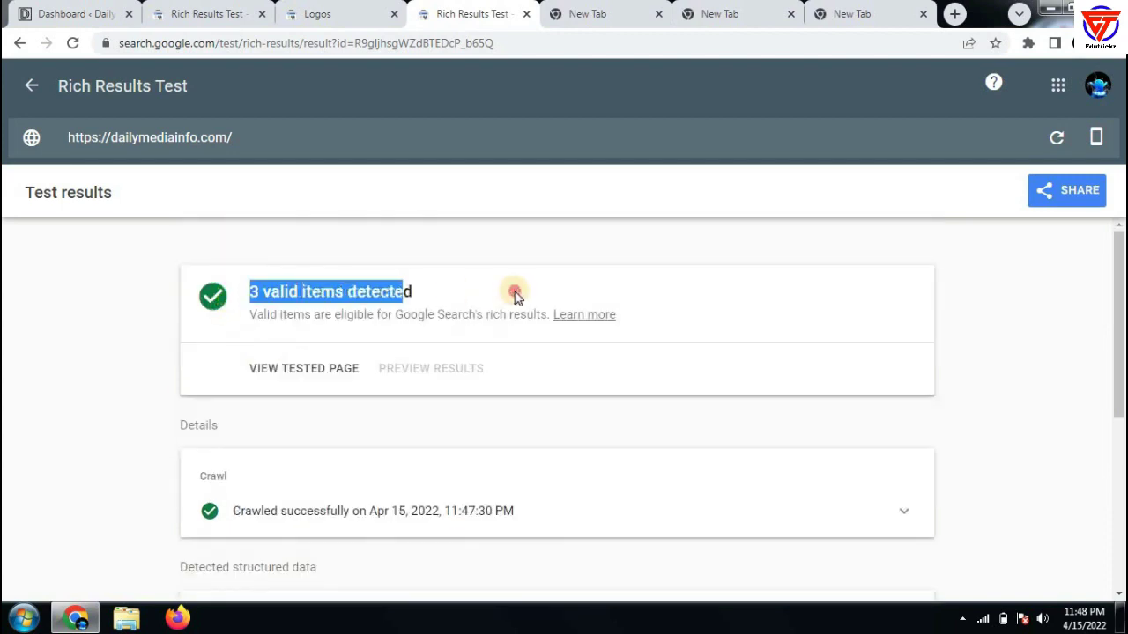
pyautogui.click(69, 342)
pyautogui.scroll(-3, 196, 327)
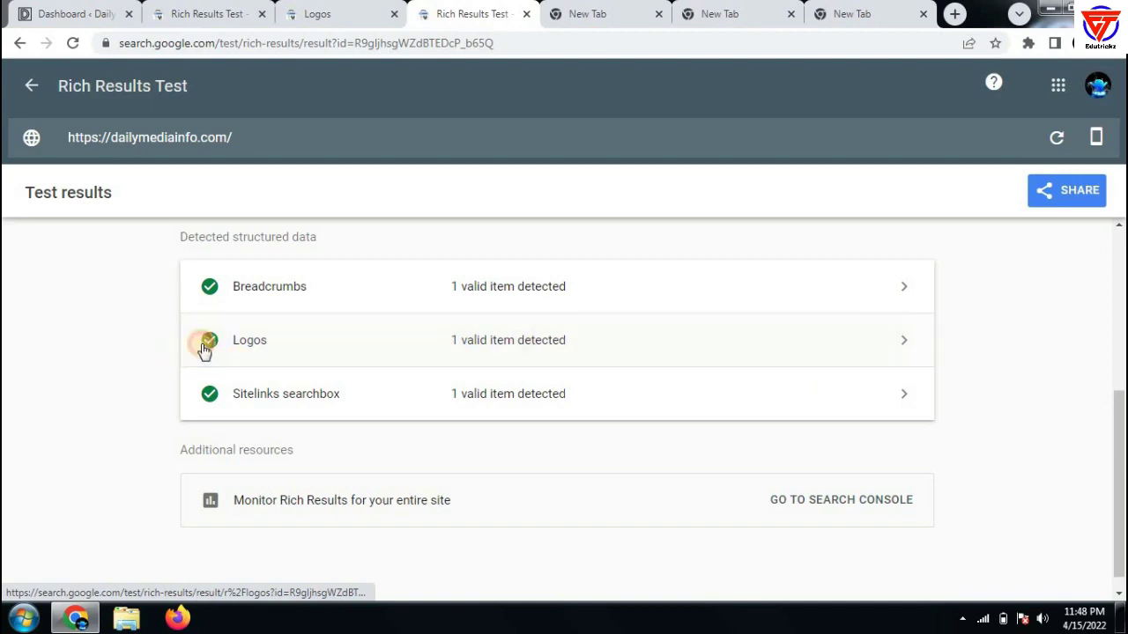
# Examine the detailed Logos result and go back to the overall test results
pyautogui.click(210, 351)
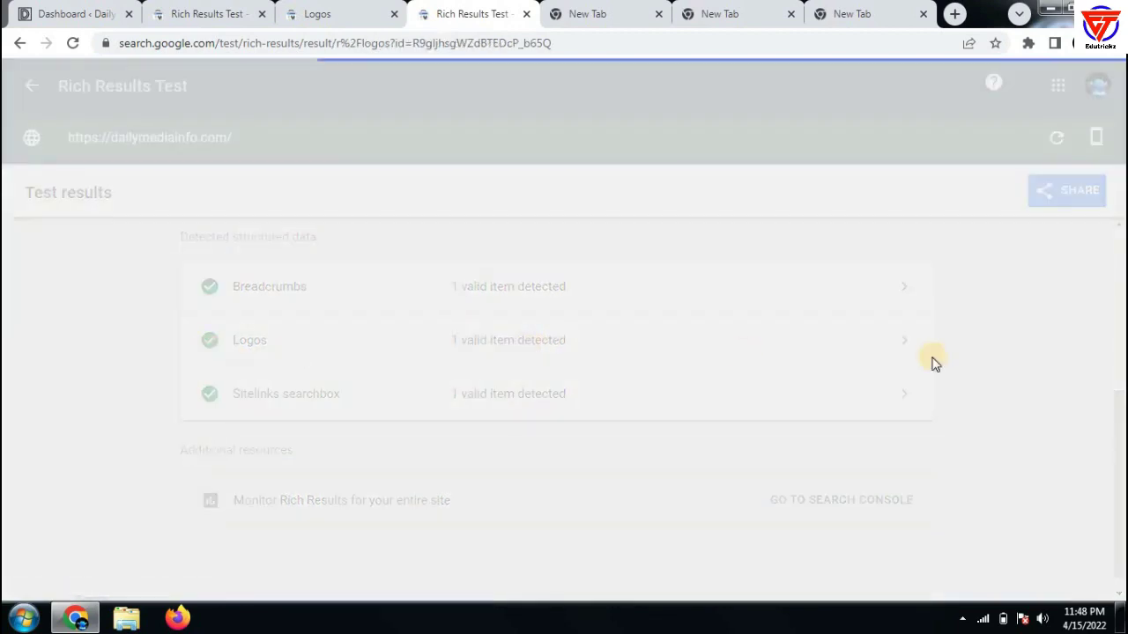
pyautogui.scroll(-3, 317, 357)
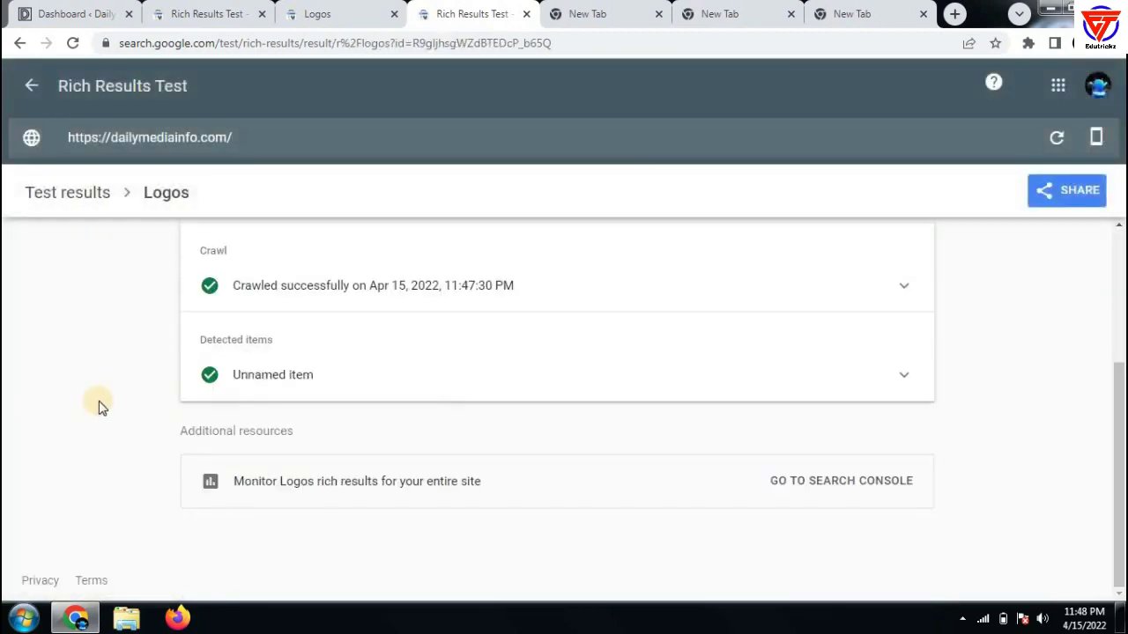
pyautogui.scroll(3, 145, 399)
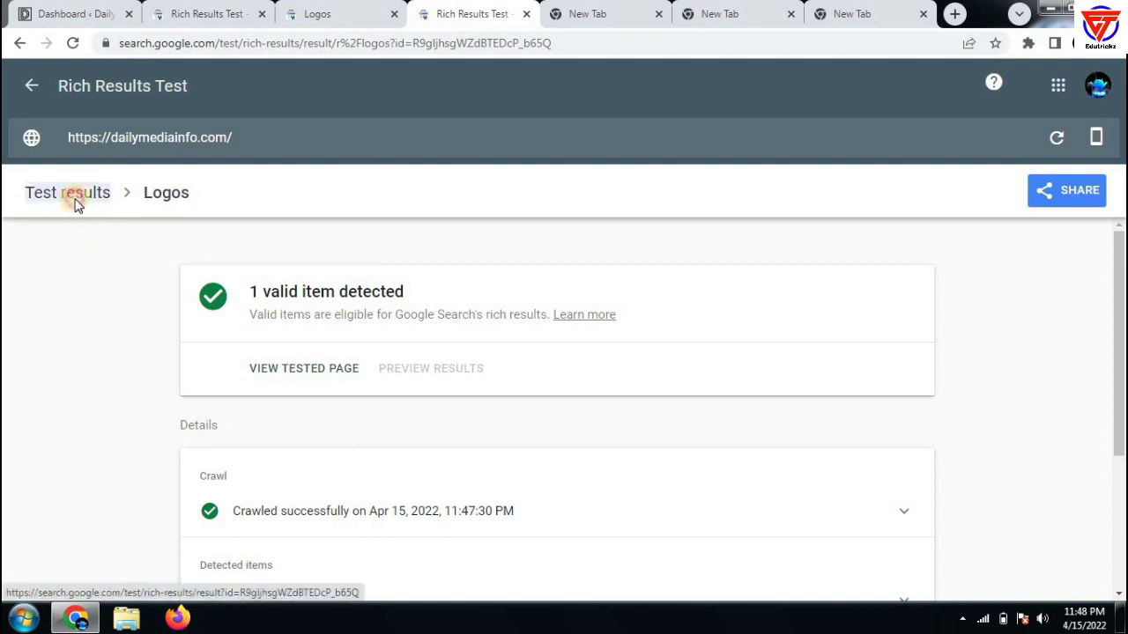
pyautogui.click(77, 205)
# Highlight the Logos entry in the detected structured data and close the Rich Results Test tab
pyautogui.scroll(-4, 335, 333)
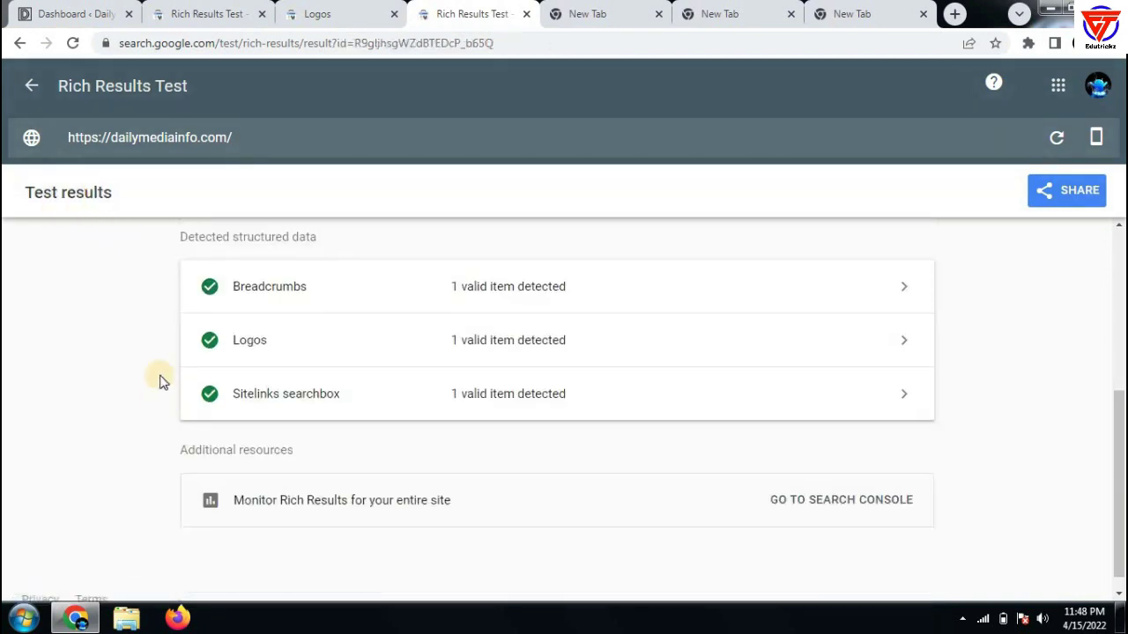
pyautogui.moveTo(158, 320); pyautogui.dragTo(750, 345)
pyautogui.click(936, 349)
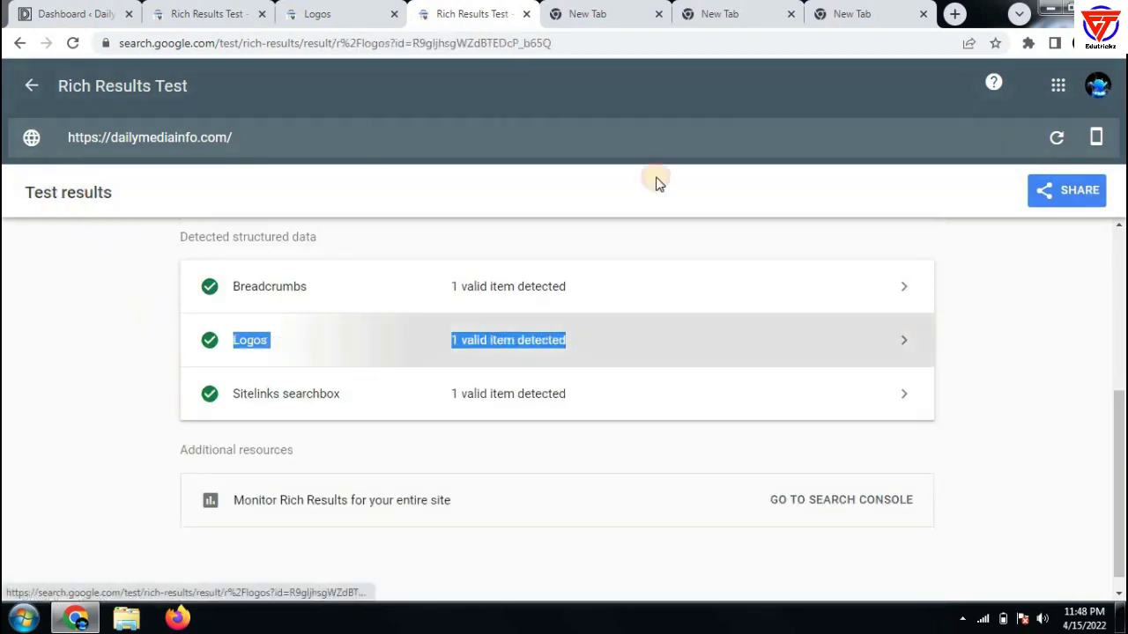
pyautogui.hotkey('ctrl', 'w')
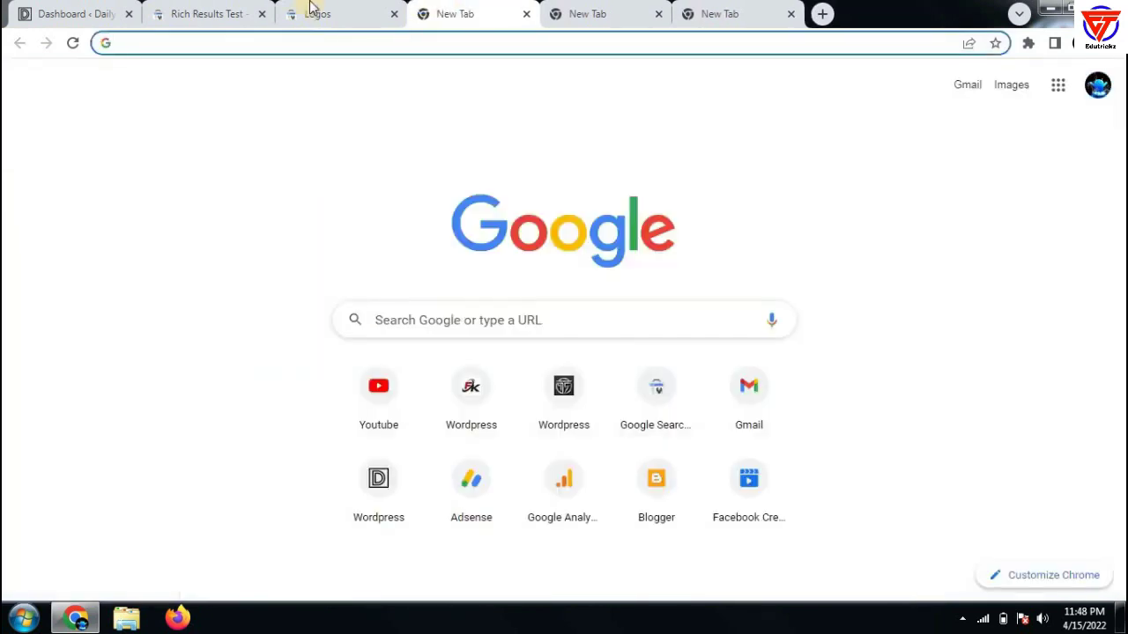
# Switch to Google Search Console, reload the page and open the Logos enhancement report for dailymediainfo.com
pyautogui.click(315, 11)
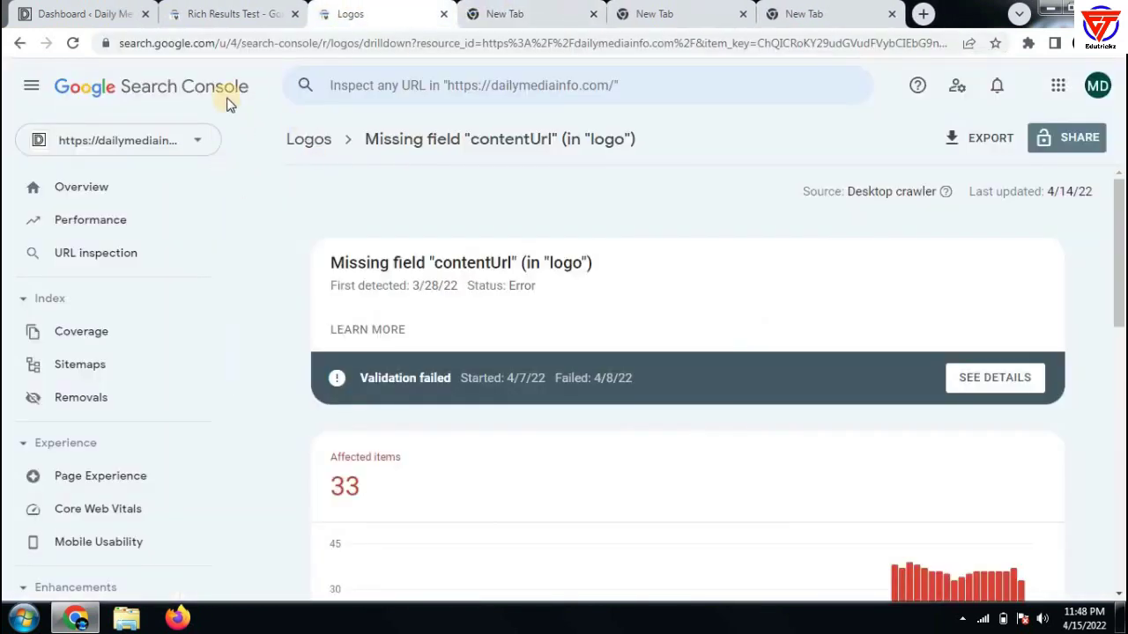
pyautogui.click(74, 42)
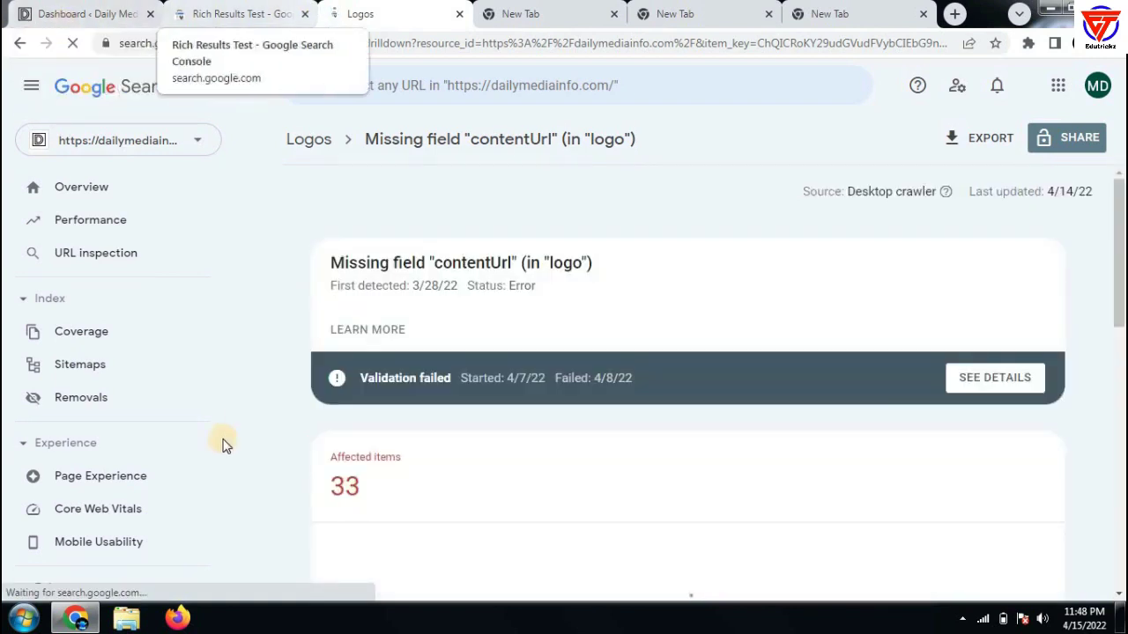
pyautogui.scroll(-2, 111, 352)
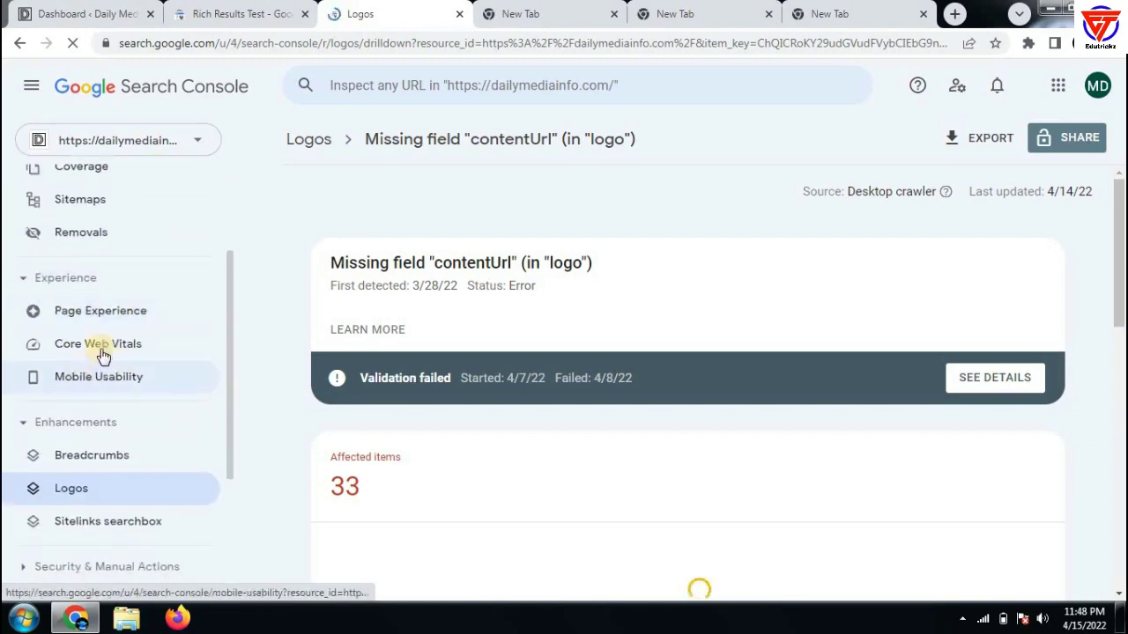
pyautogui.click(70, 494)
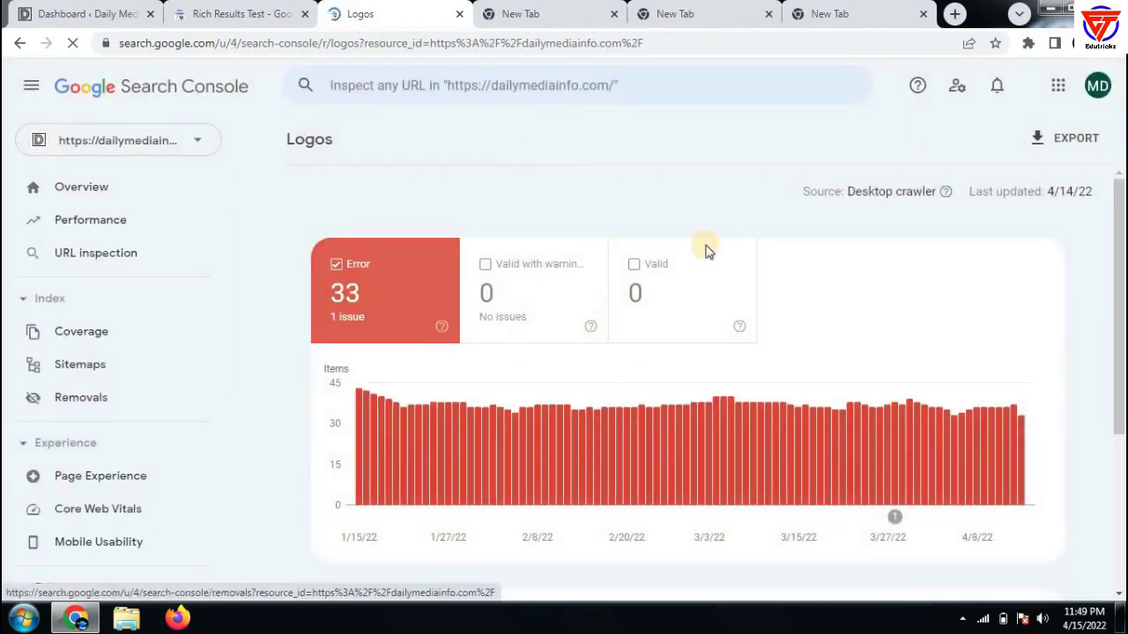
# Review the Logos report and open the Missing field "contentUrl" (in "logo") issue from its details
pyautogui.scroll(-2, 432, 289)
pyautogui.scroll(2, 370, 370)
pyautogui.scroll(-3, 370, 370)
pyautogui.click(535, 458)
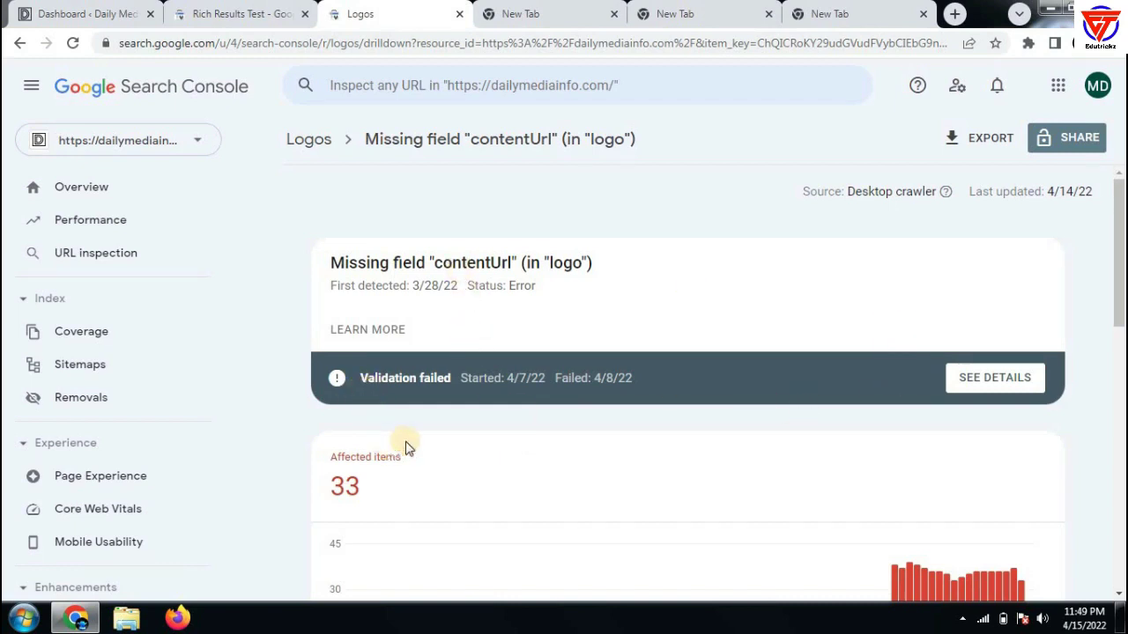
pyautogui.scroll(-1, 401, 441)
pyautogui.scroll(-2, 379, 378)
pyautogui.scroll(1, 378, 377)
pyautogui.scroll(-3, 381, 397)
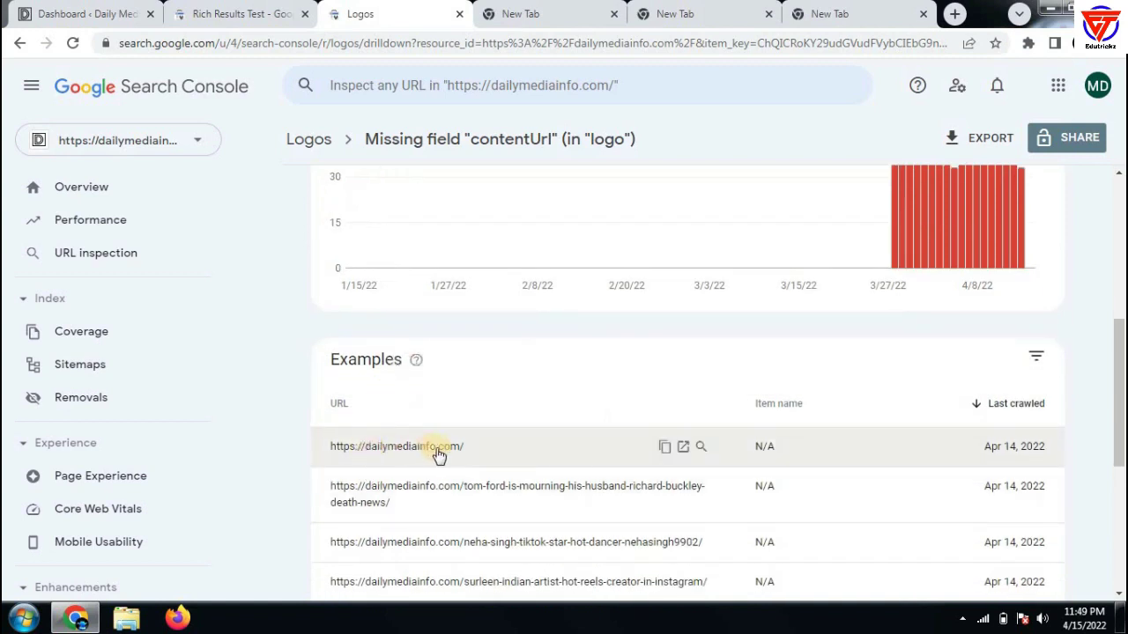
pyautogui.moveTo(479, 454); pyautogui.dragTo(341, 448)
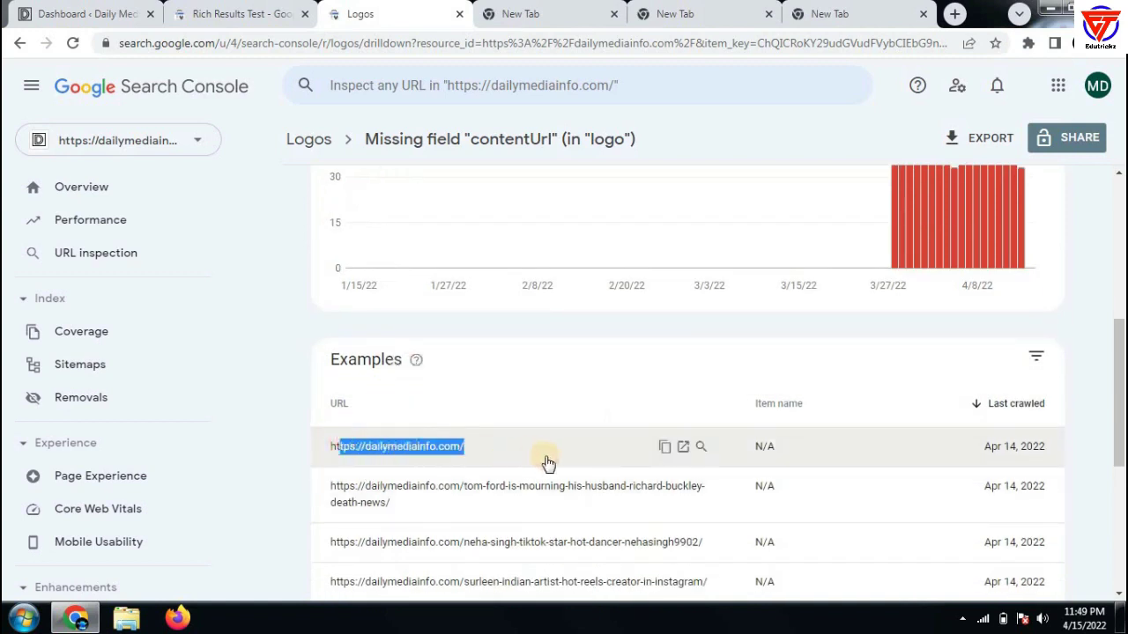
pyautogui.click(681, 448)
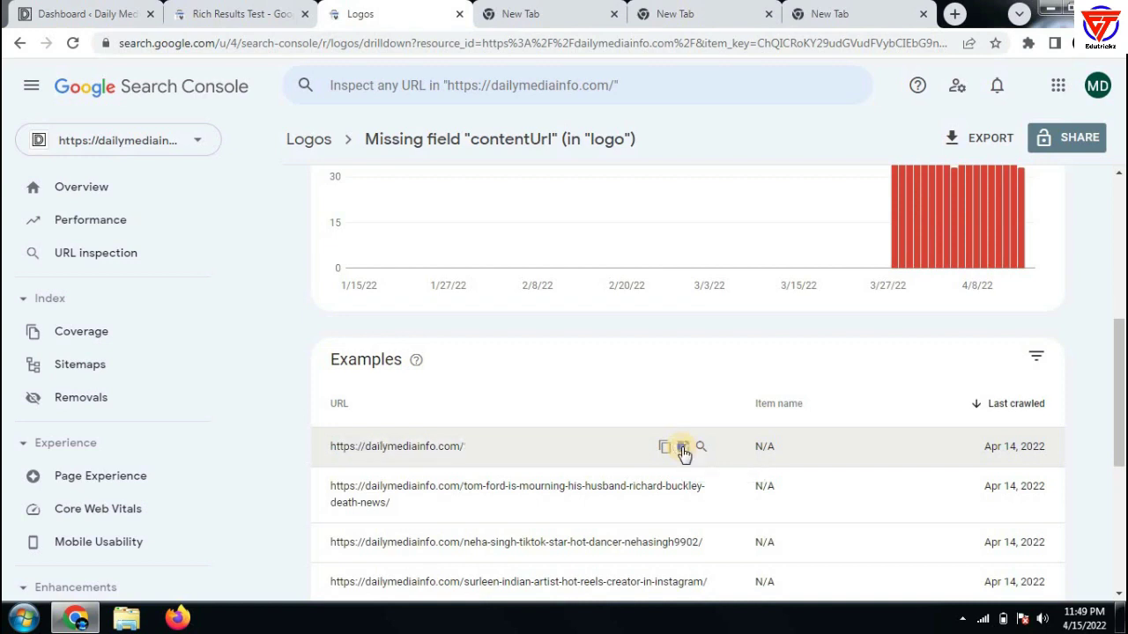
pyautogui.rightClick(683, 450)
pyautogui.click(681, 450)
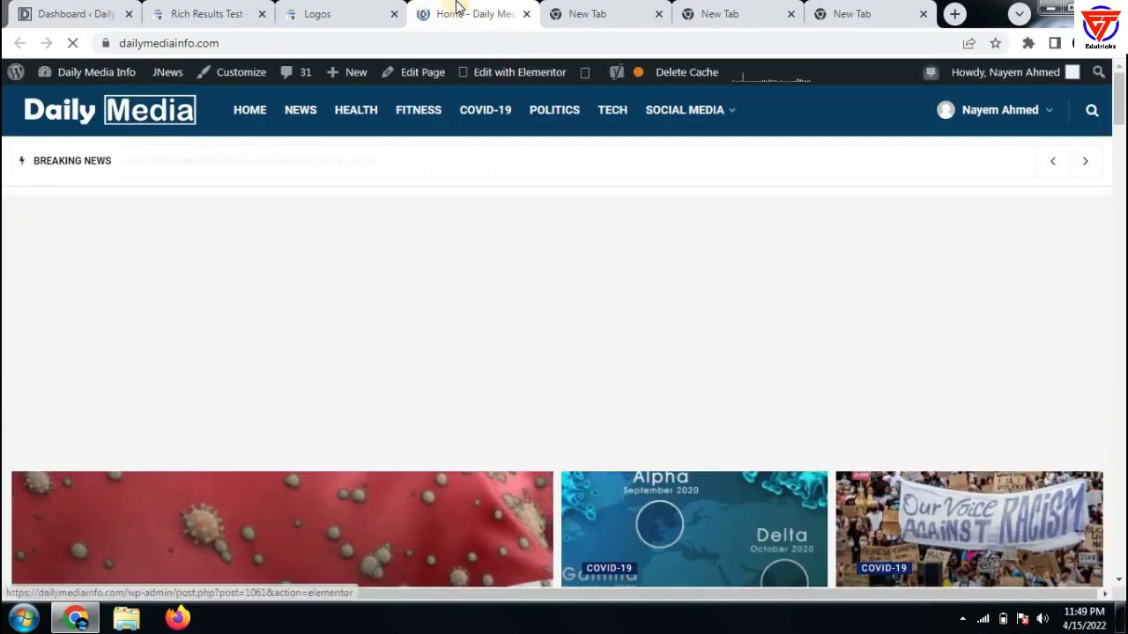
pyautogui.middleClick(443, 7)
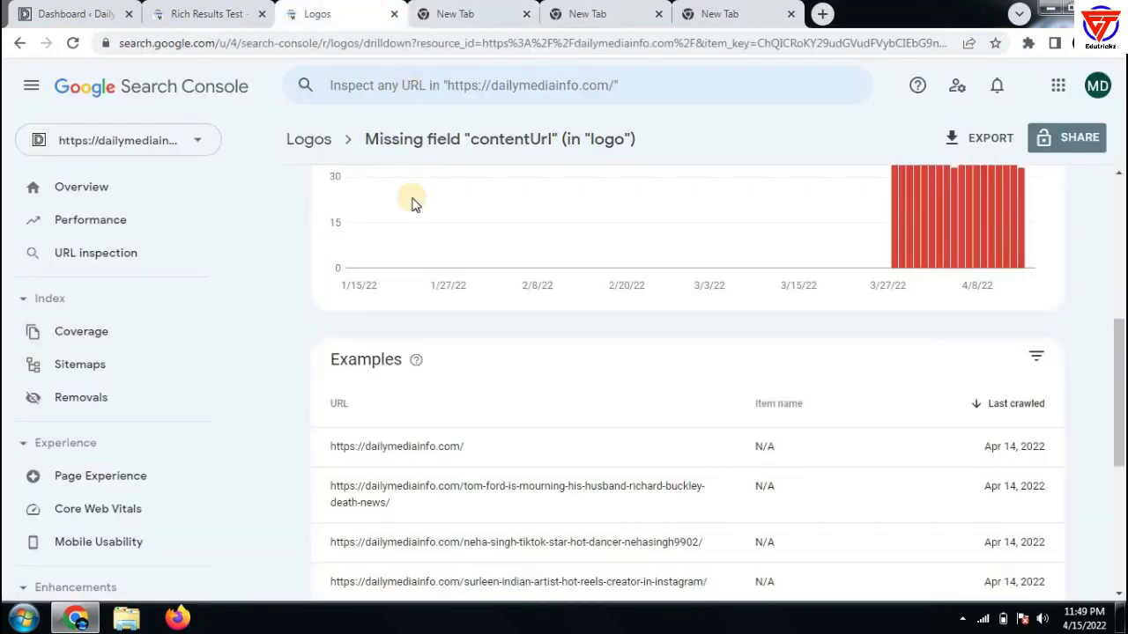
# Highlight the issue's validation status, view its validation details and go back to the issue page
pyautogui.scroll(5, 619, 307)
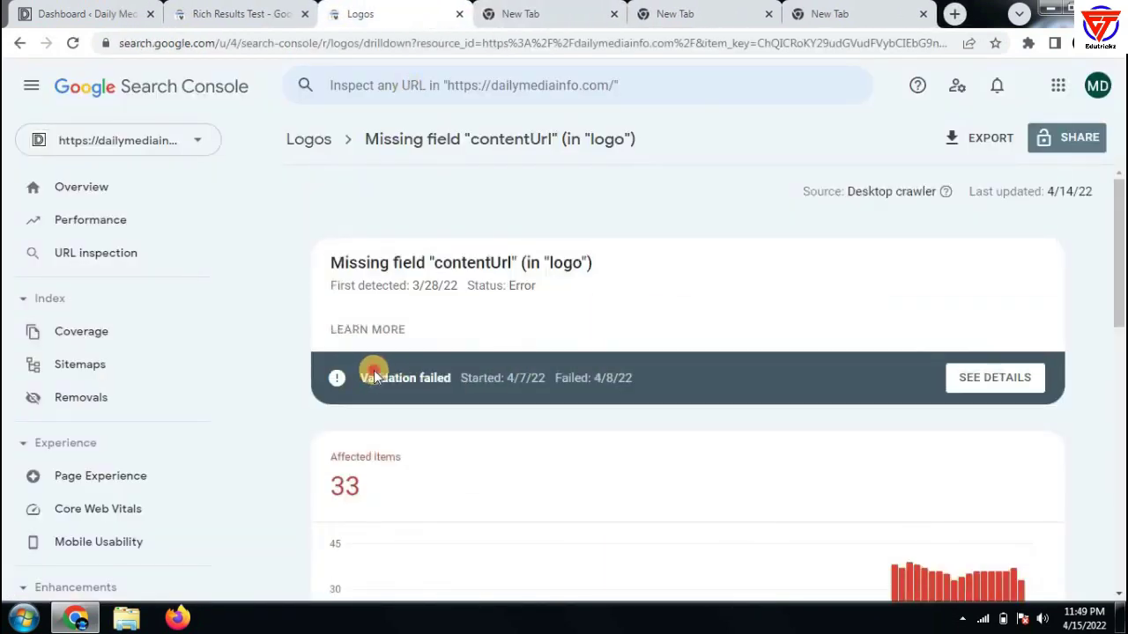
pyautogui.moveTo(374, 377); pyautogui.dragTo(769, 374)
pyautogui.click(953, 379)
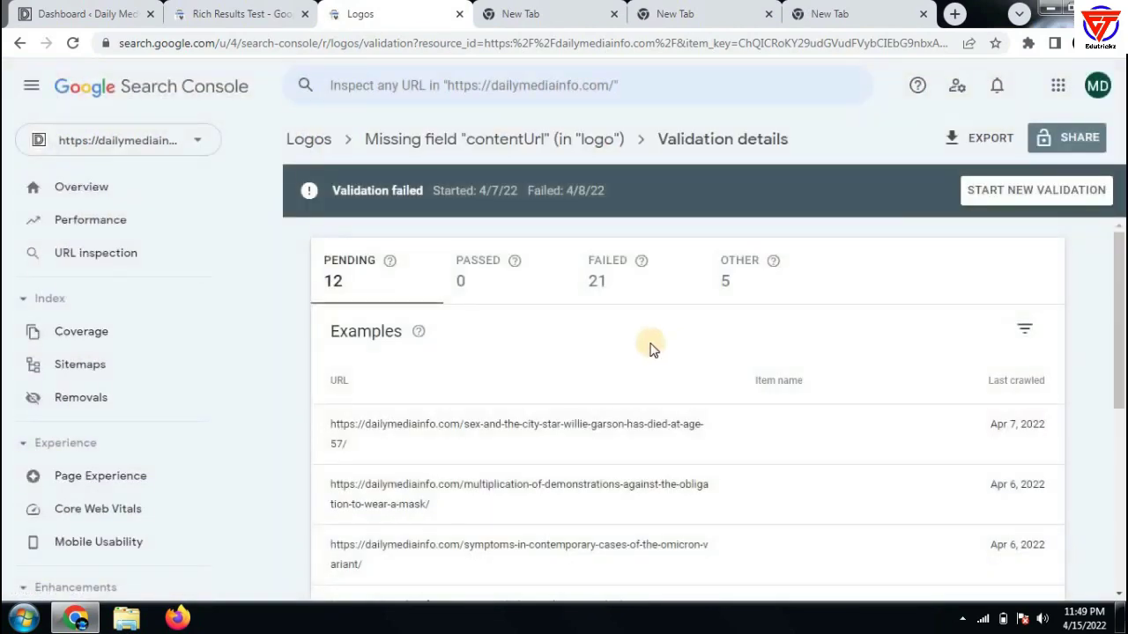
pyautogui.hotkey('alt', 'Left')
# Reopen the validation details of the "contentUrl" logo issue and start a new validation
pyautogui.scroll(1, 597, 284)
pyautogui.moveTo(380, 377); pyautogui.dragTo(668, 390)
pyautogui.click(566, 374)
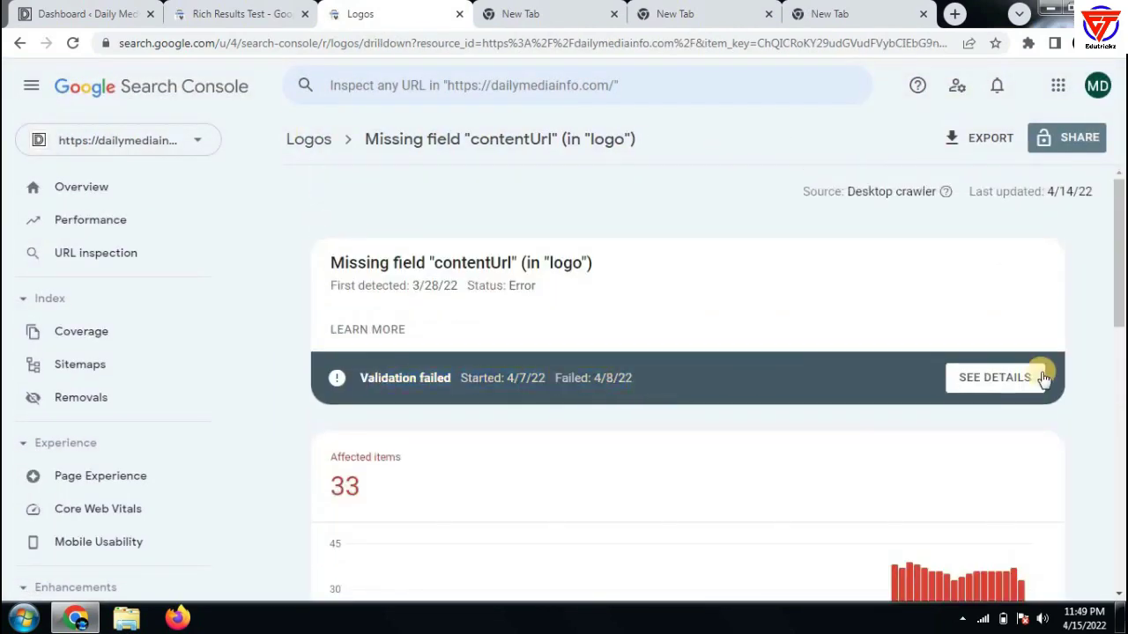
pyautogui.click(995, 378)
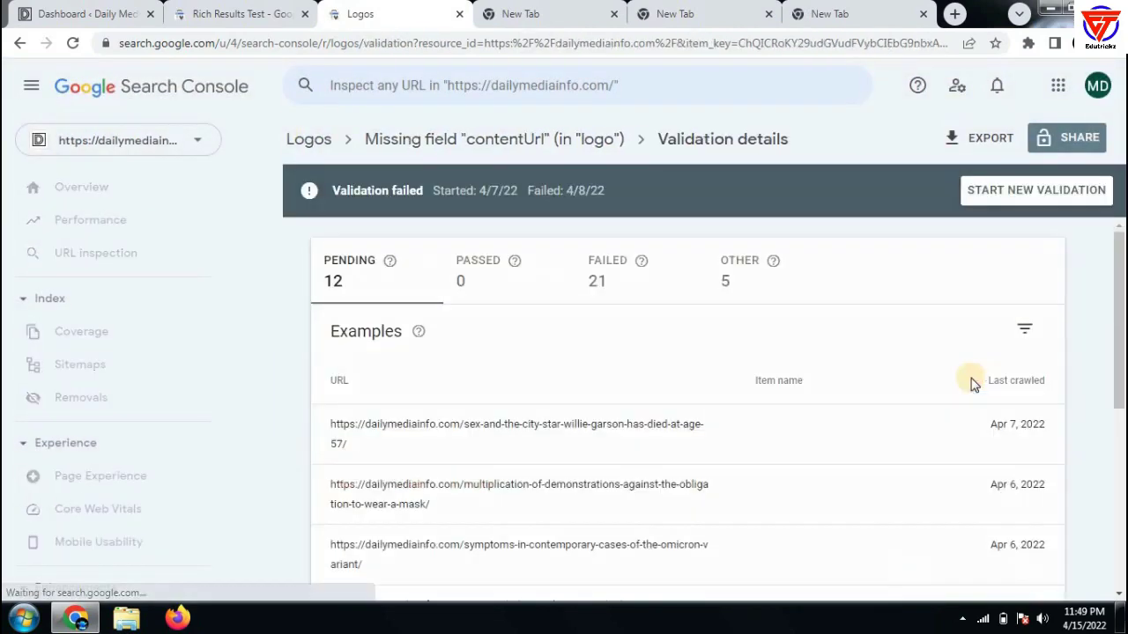
pyautogui.click(1008, 192)
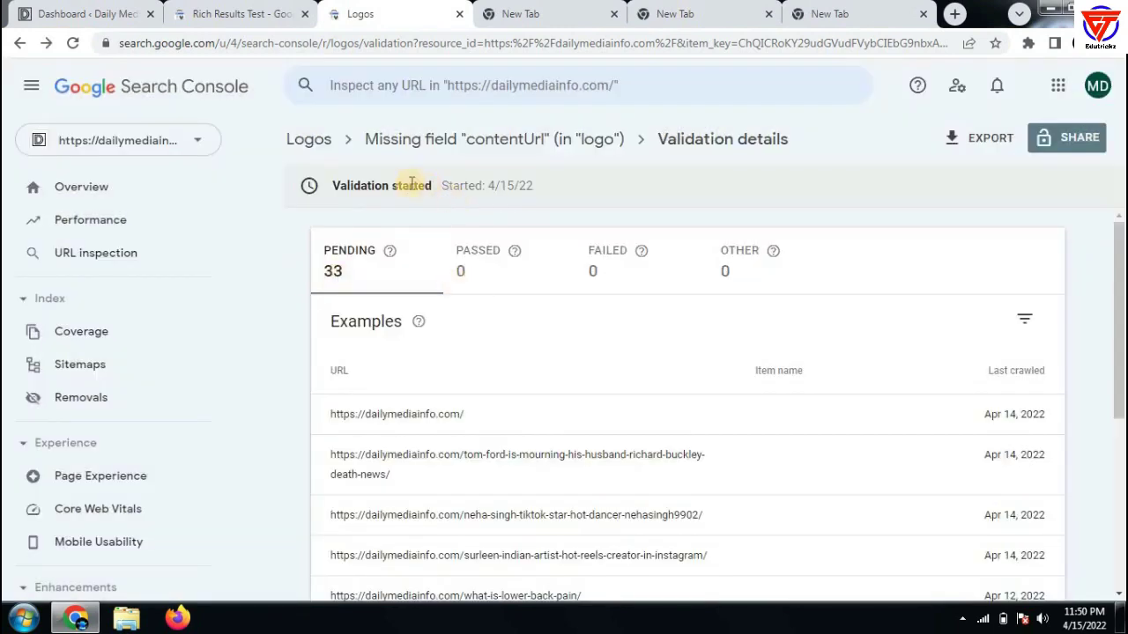
# Examine the new validation's status, start date and list of pending example URLs
pyautogui.moveTo(477, 202); pyautogui.dragTo(457, 200)
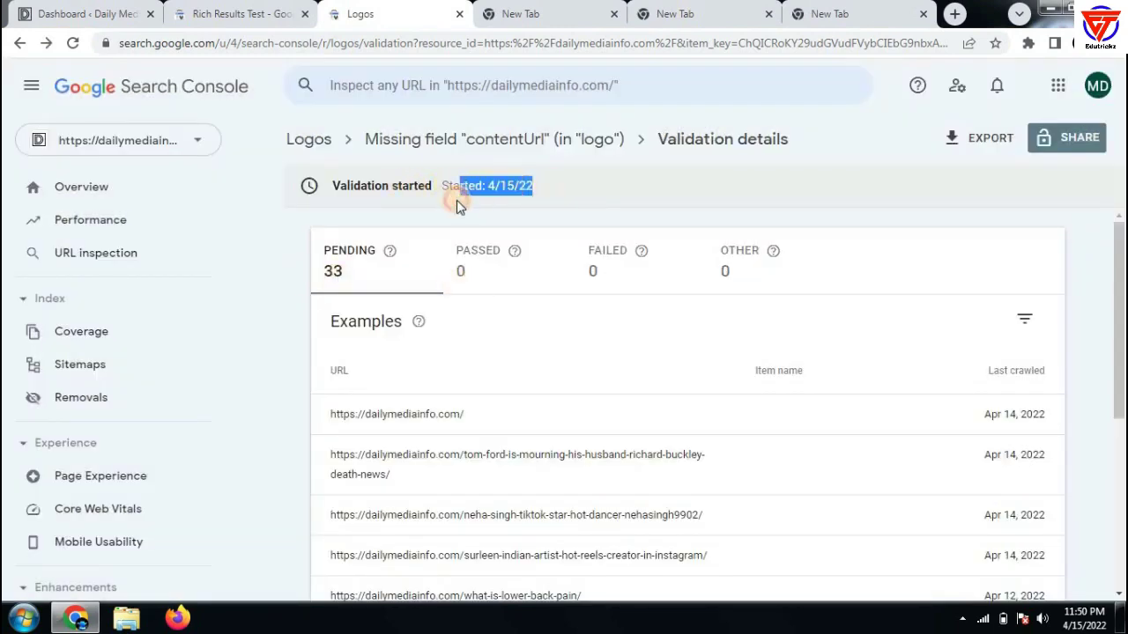
pyautogui.click(567, 200)
pyautogui.scroll(-2, 565, 207)
pyautogui.scroll(2, 565, 199)
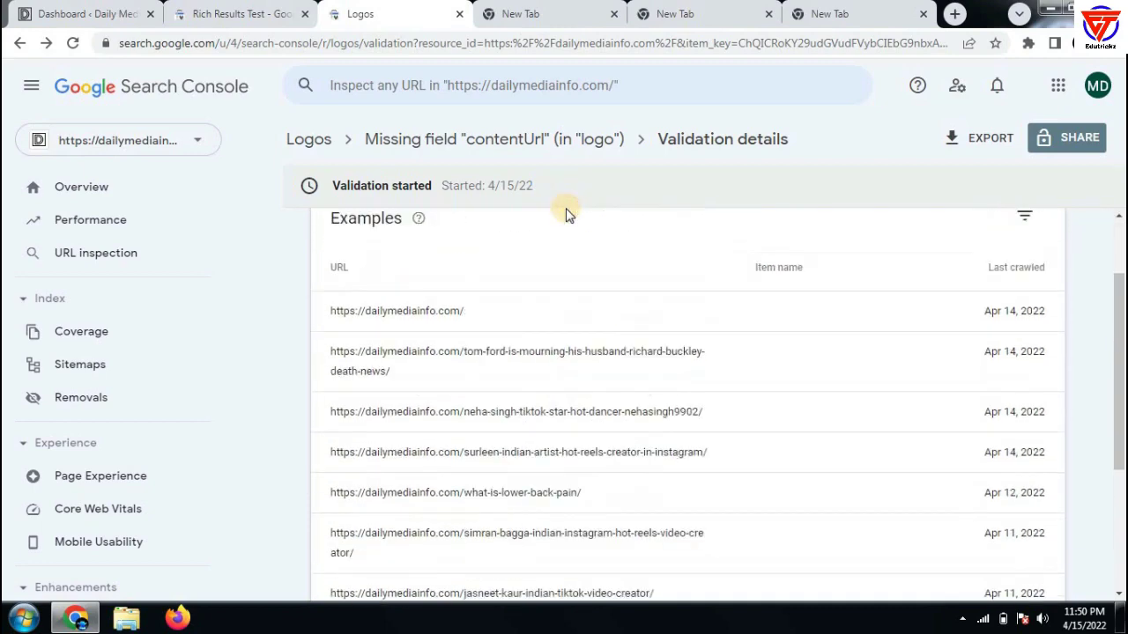
pyautogui.moveTo(564, 195); pyautogui.dragTo(273, 194)
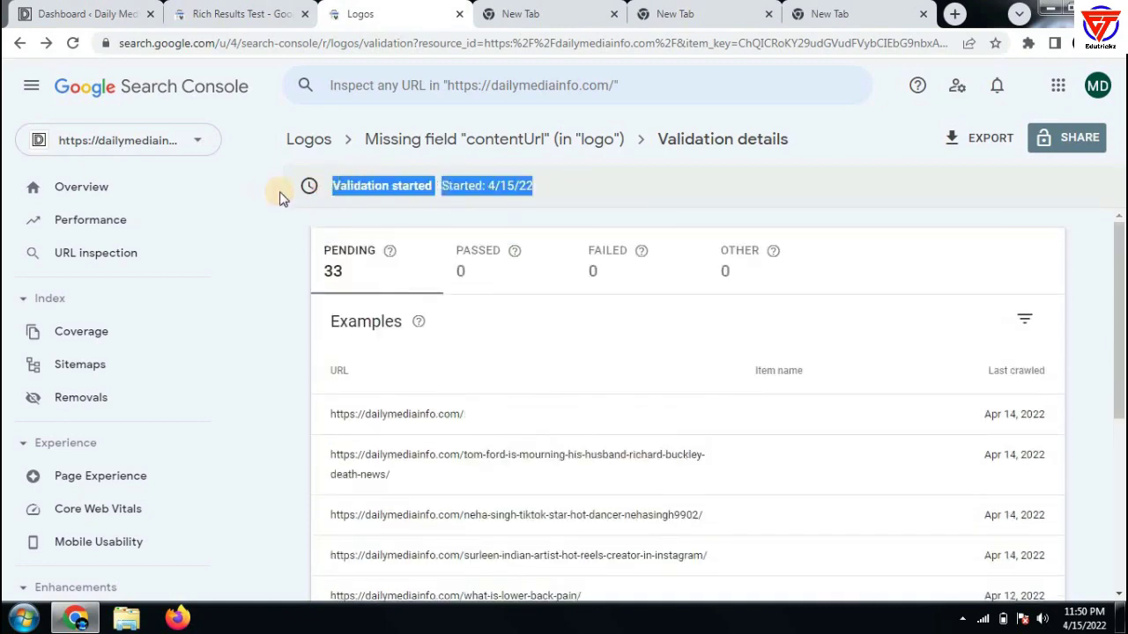
pyautogui.click(245, 176)
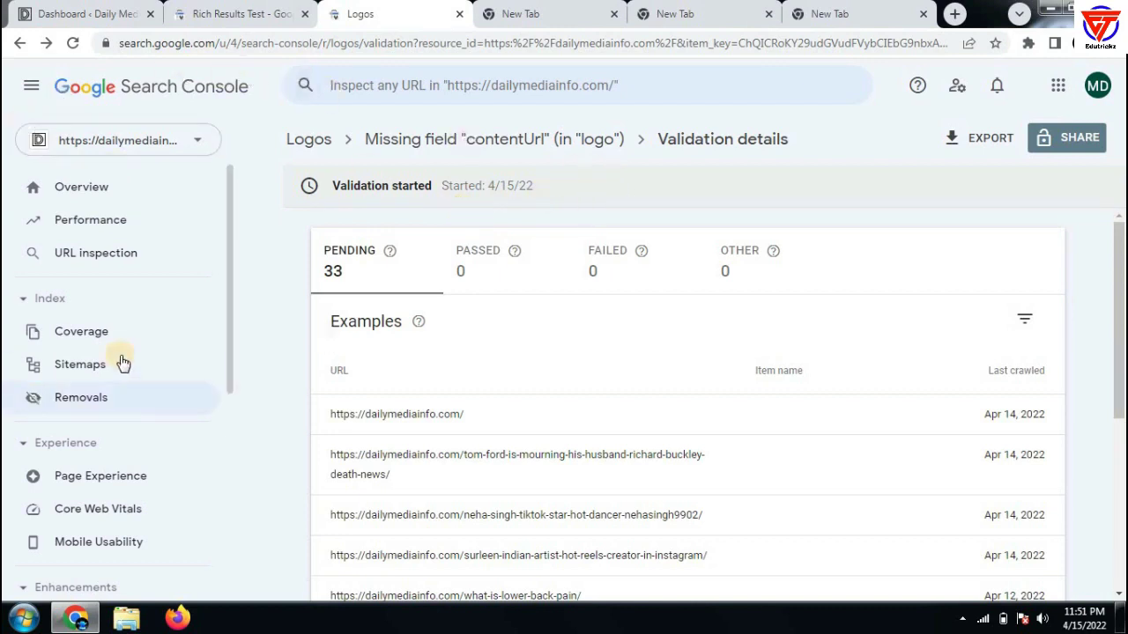
# Return to the Logos report and reopen the Missing field "contentUrl" (in "logo") issue
pyautogui.scroll(-2, 97, 387)
pyautogui.click(88, 486)
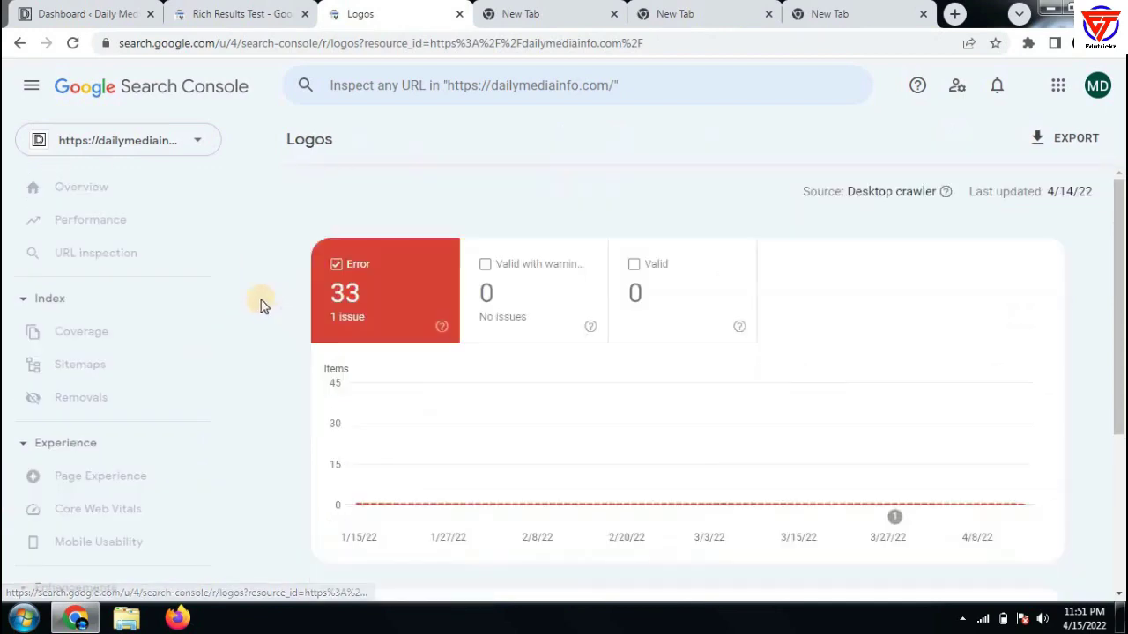
pyautogui.scroll(-3, 478, 415)
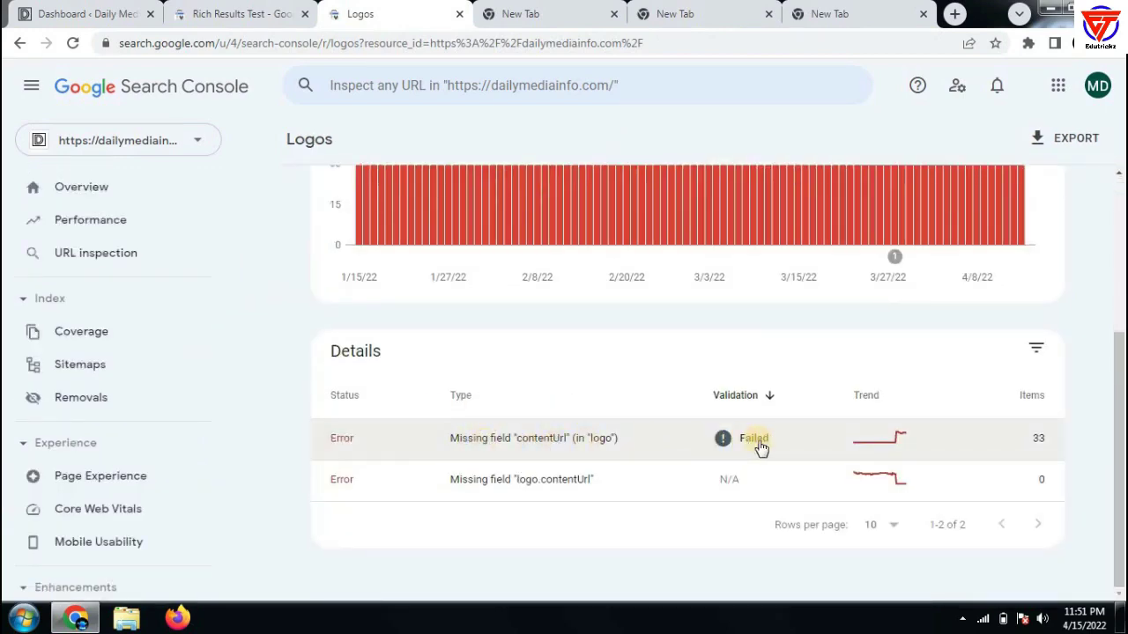
pyautogui.click(518, 438)
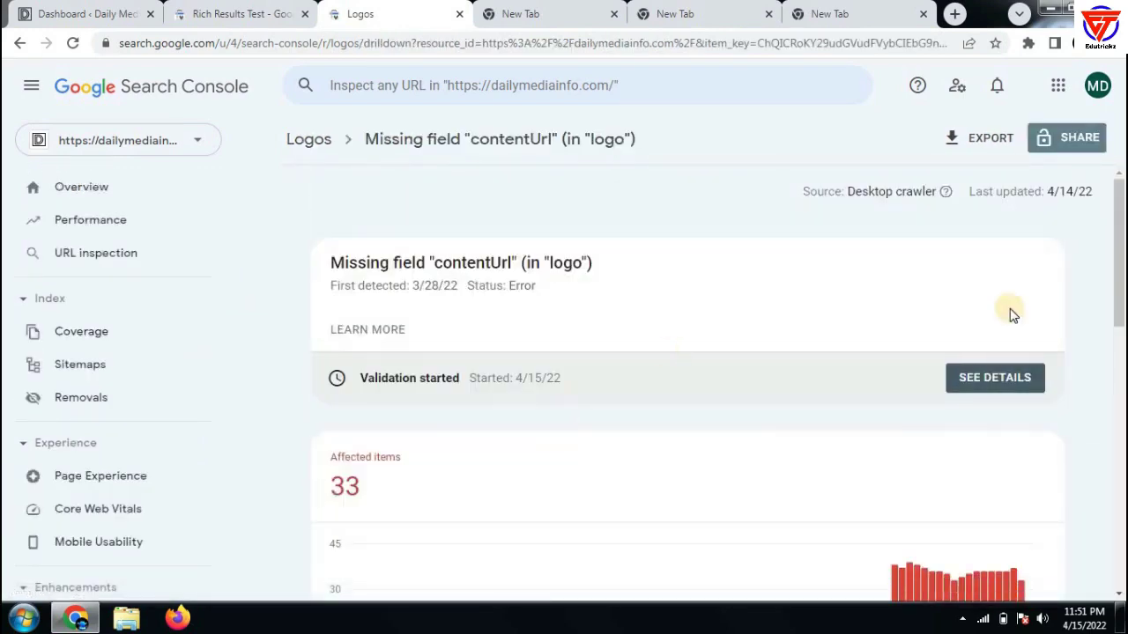
# Check the validation status and affected items on the issue page, and switch to an empty browser tab
pyautogui.moveTo(336, 376); pyautogui.dragTo(639, 388)
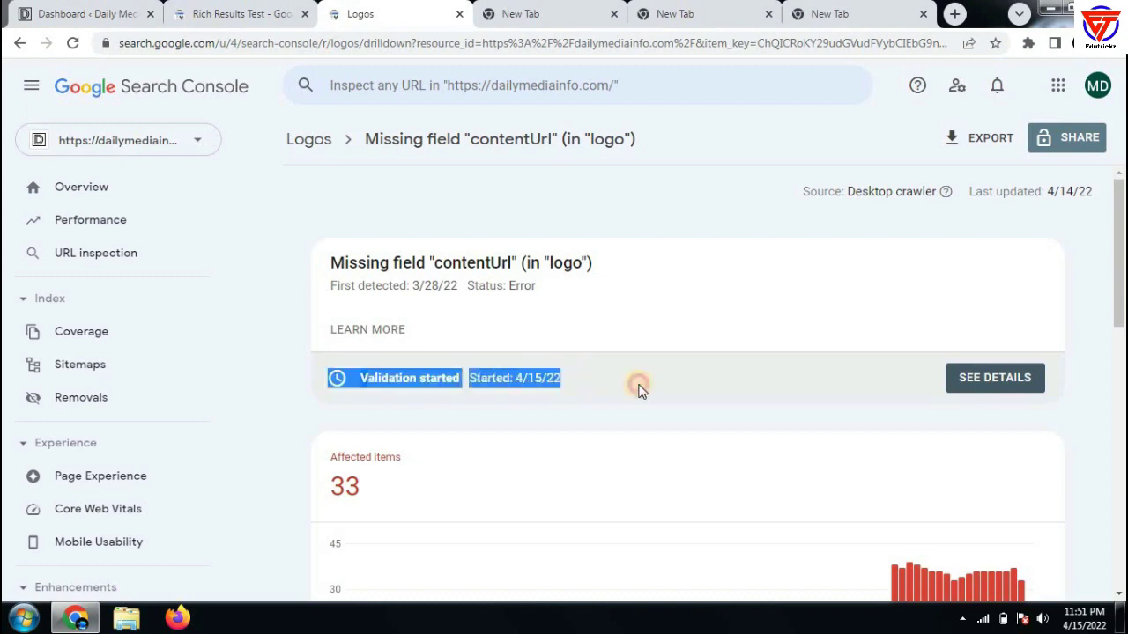
pyautogui.click(387, 395)
pyautogui.scroll(-2, 529, 383)
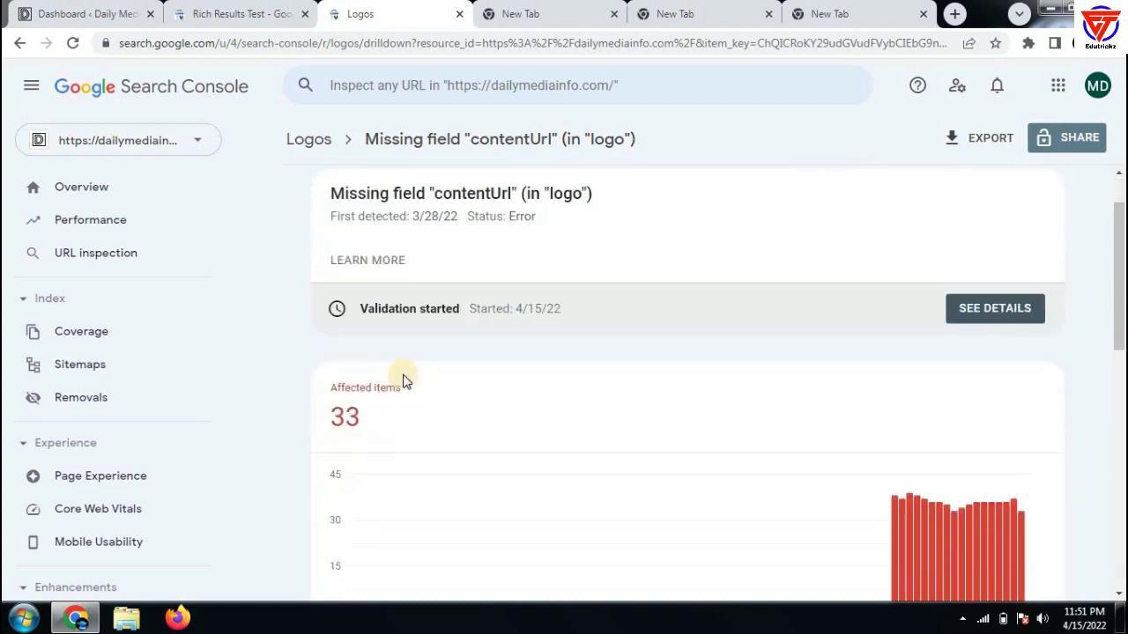
pyautogui.scroll(1, 462, 368)
pyautogui.scroll(2, 462, 368)
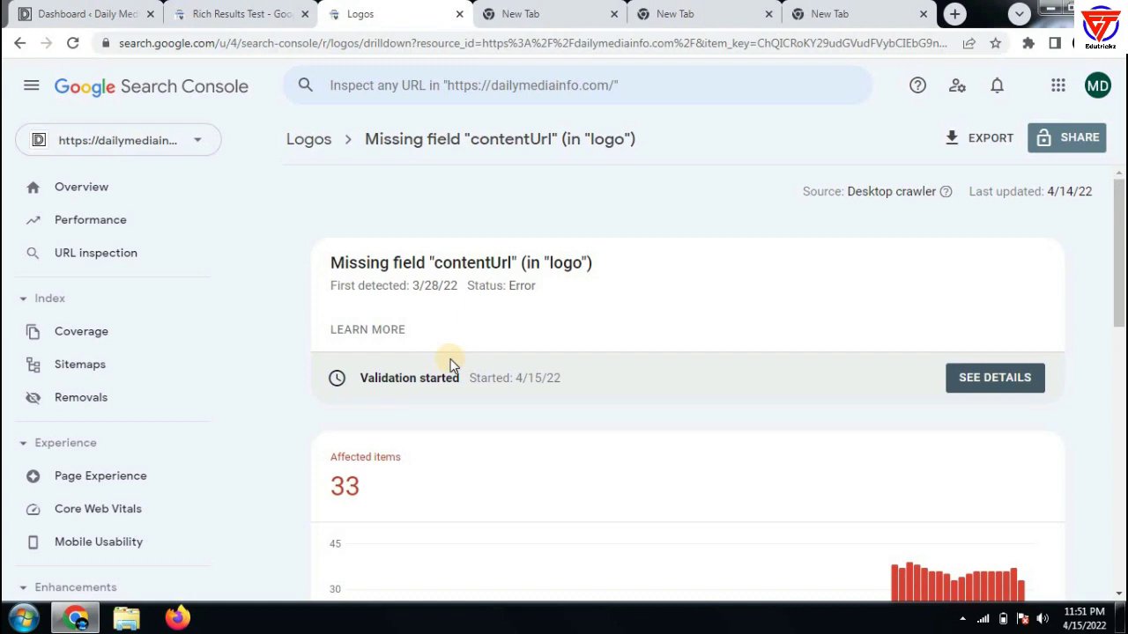
pyautogui.scroll(-3, 714, 429)
pyautogui.scroll(3, 587, 420)
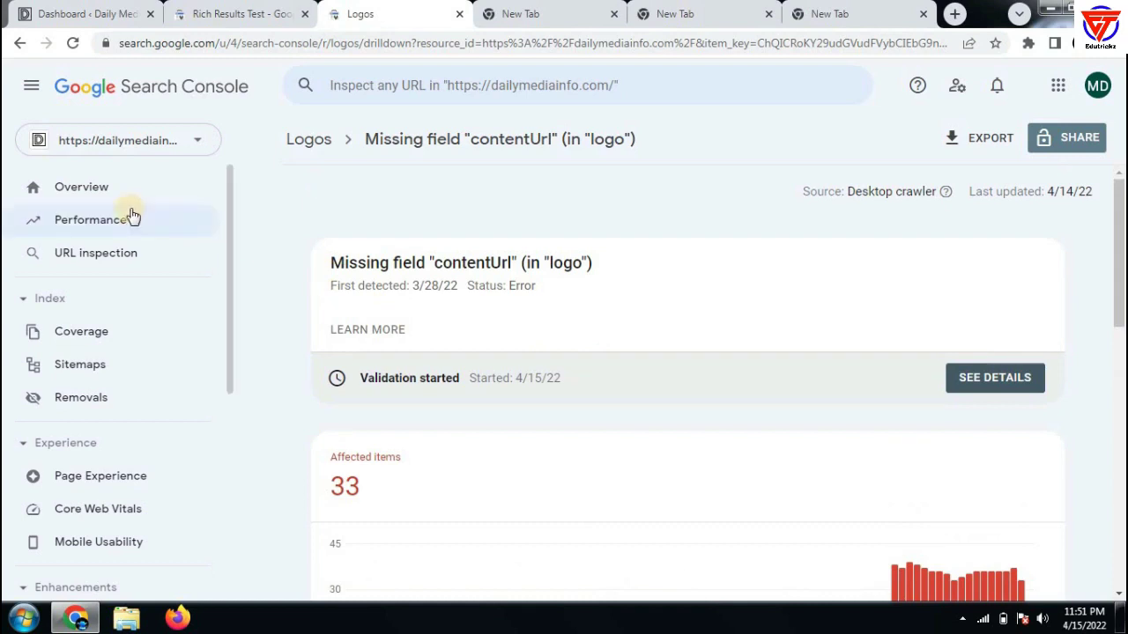
pyautogui.click(528, 13)
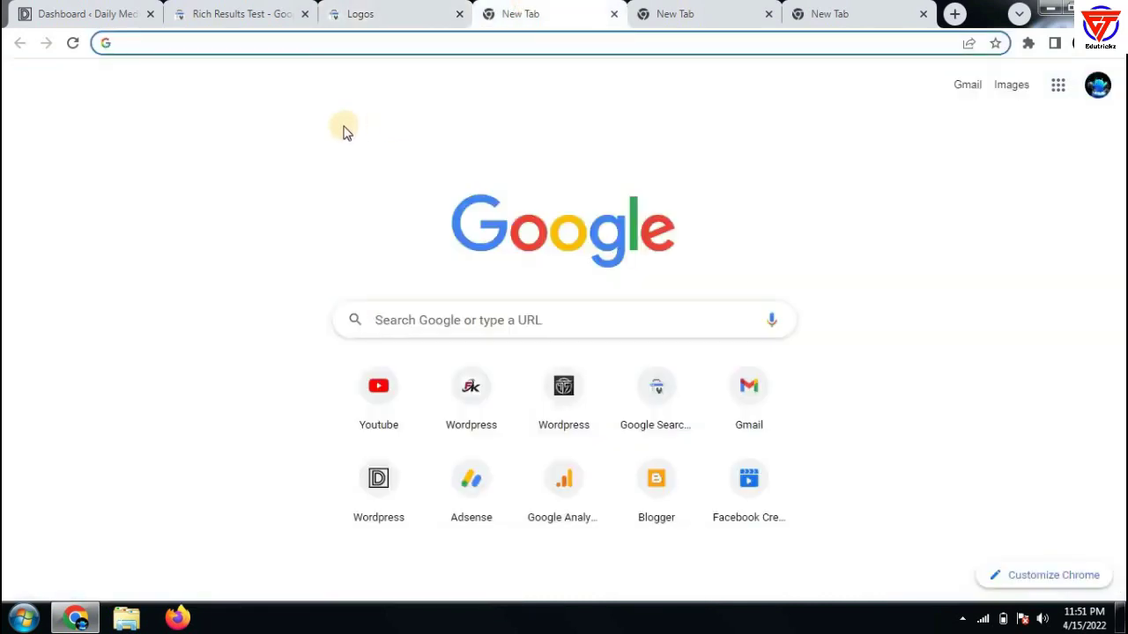